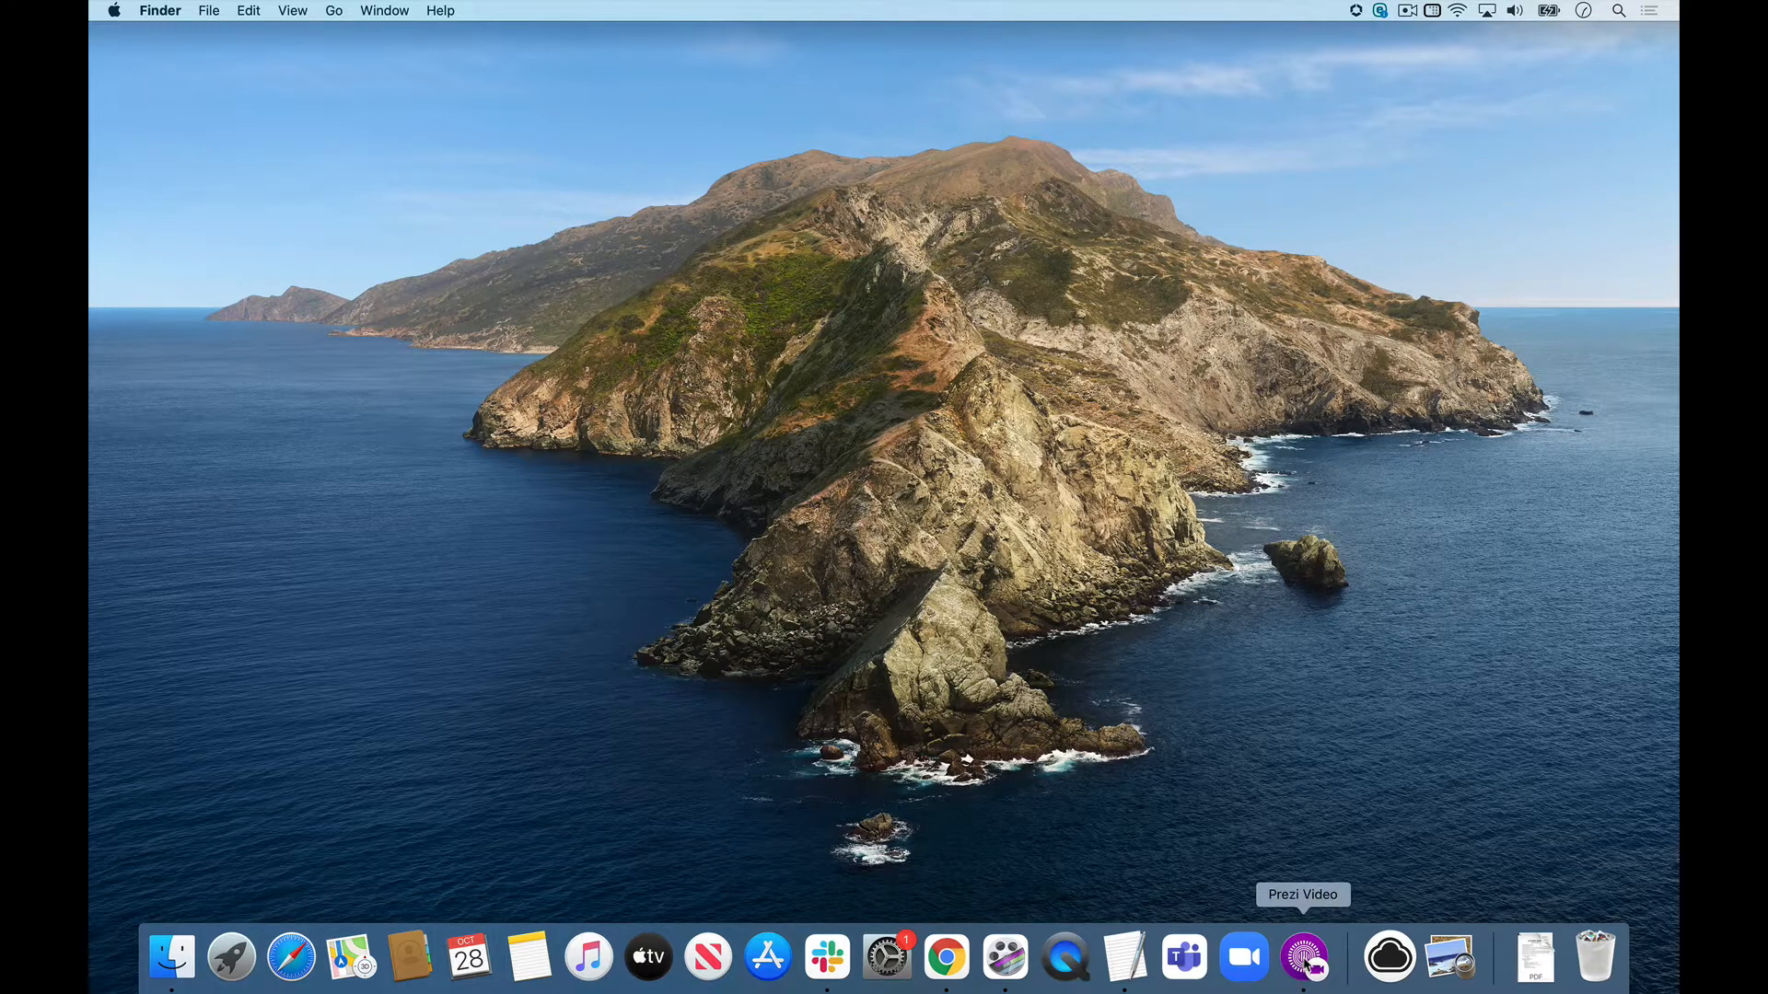
Switch to Prezi Video and add a first slide with the text "Art Lesson".
{"action": "left_click", "coordinate": [1308, 960]}
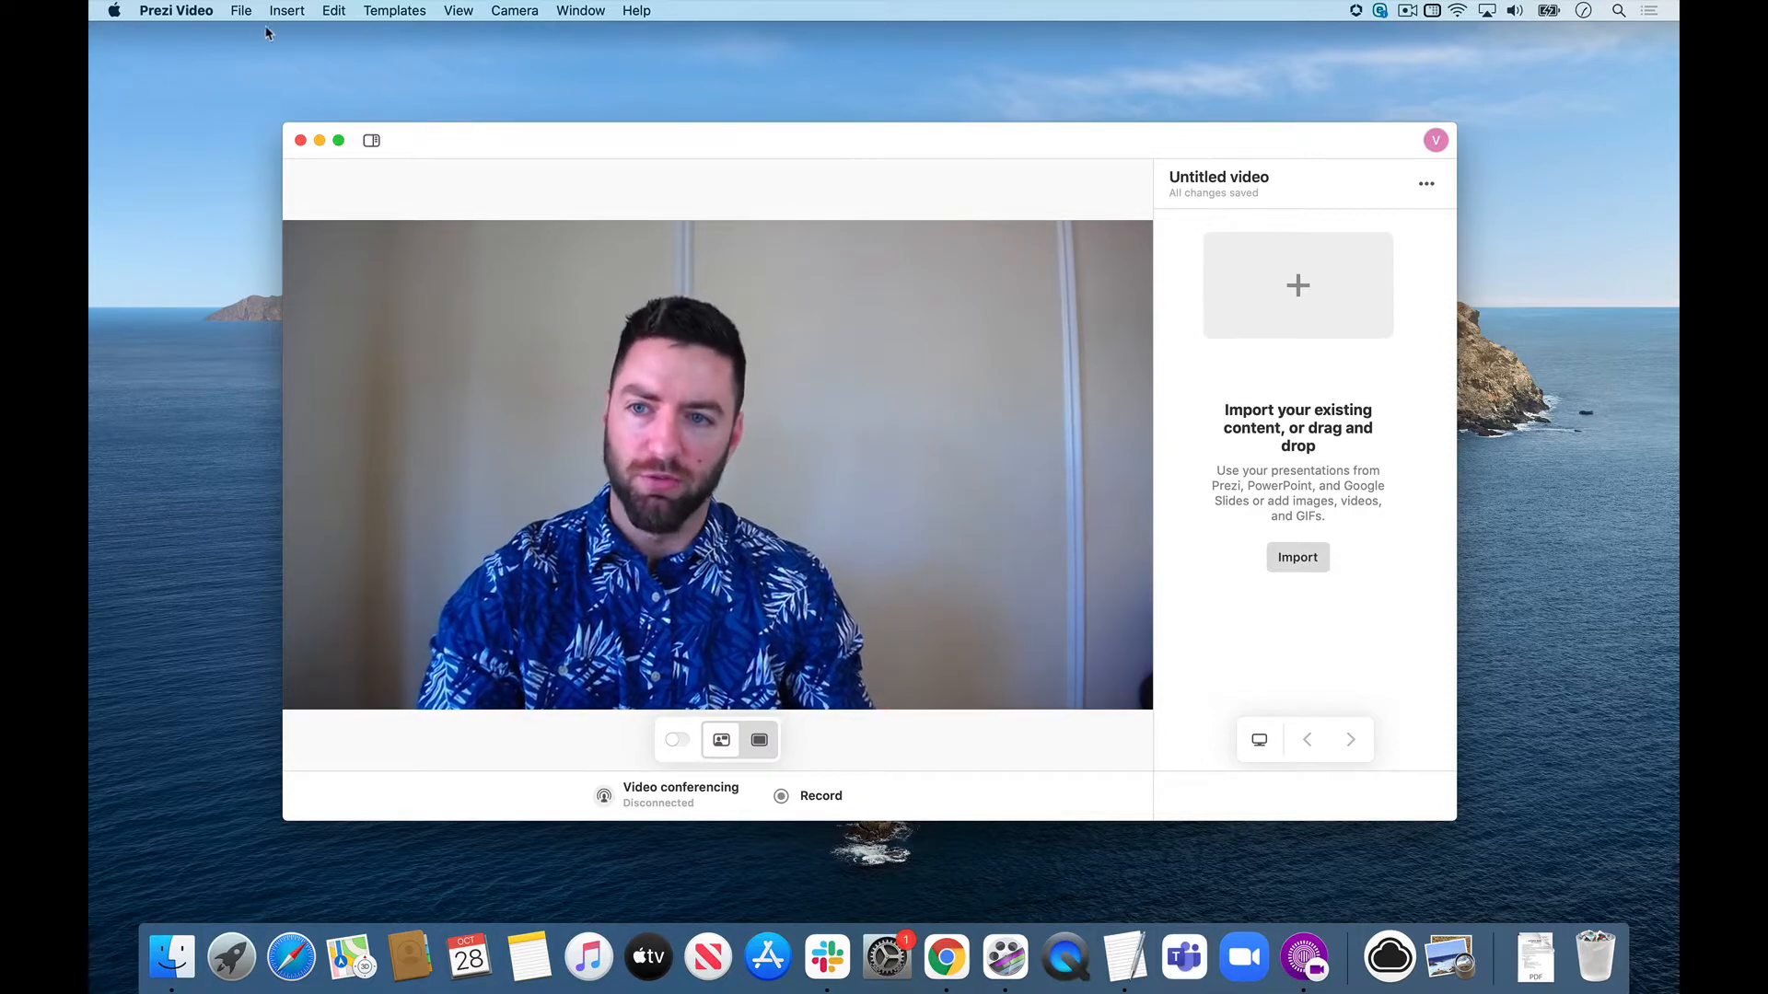
{"action": "left_click", "coordinate": [235, 11]}
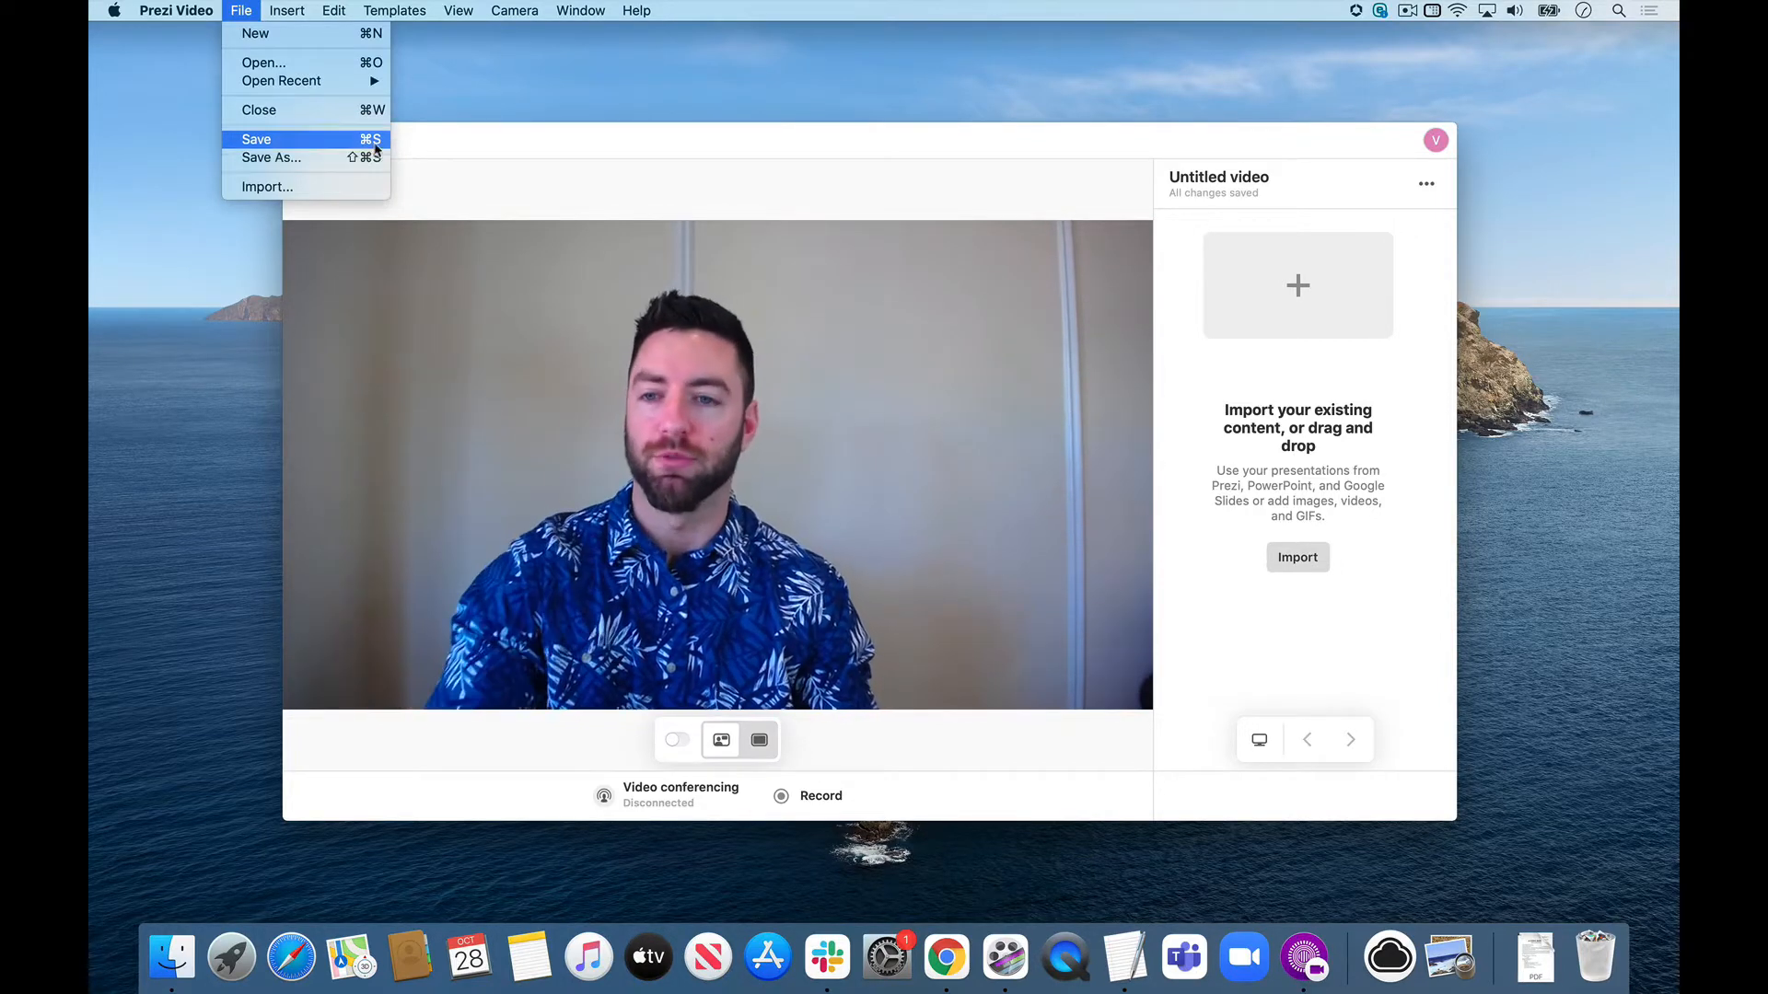
{"action": "left_click", "coordinate": [572, 141]}
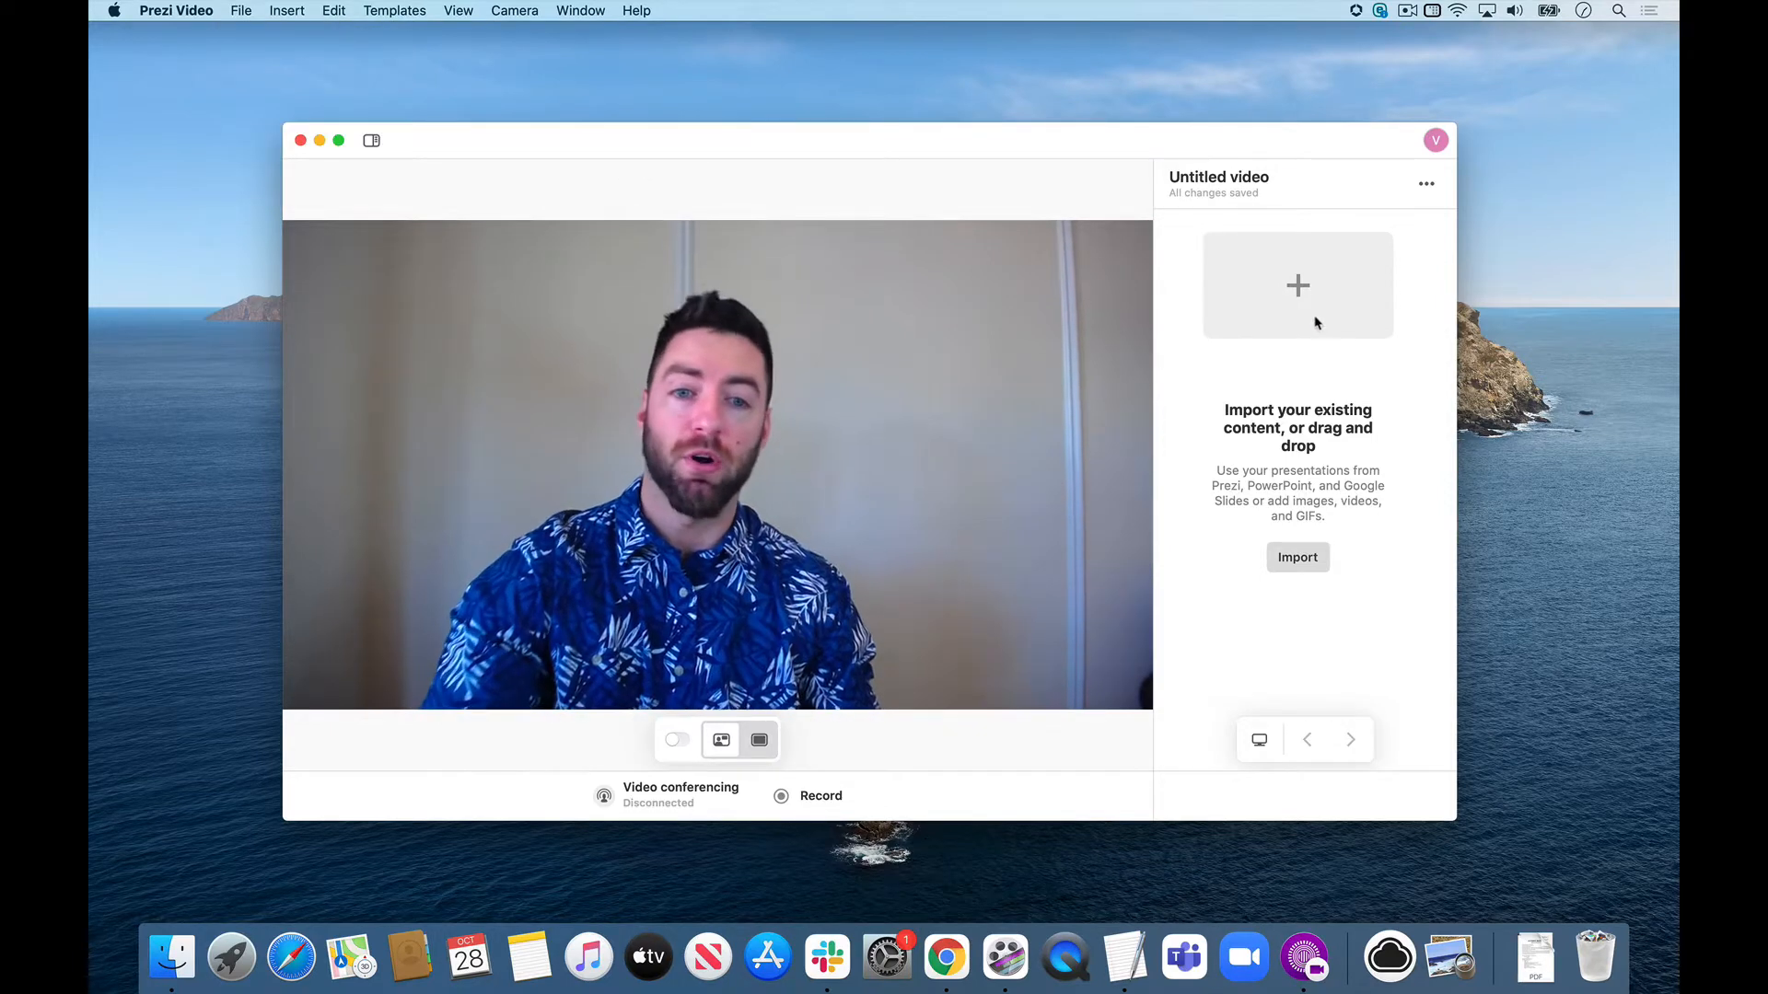
{"action": "left_click", "coordinate": [1305, 291]}
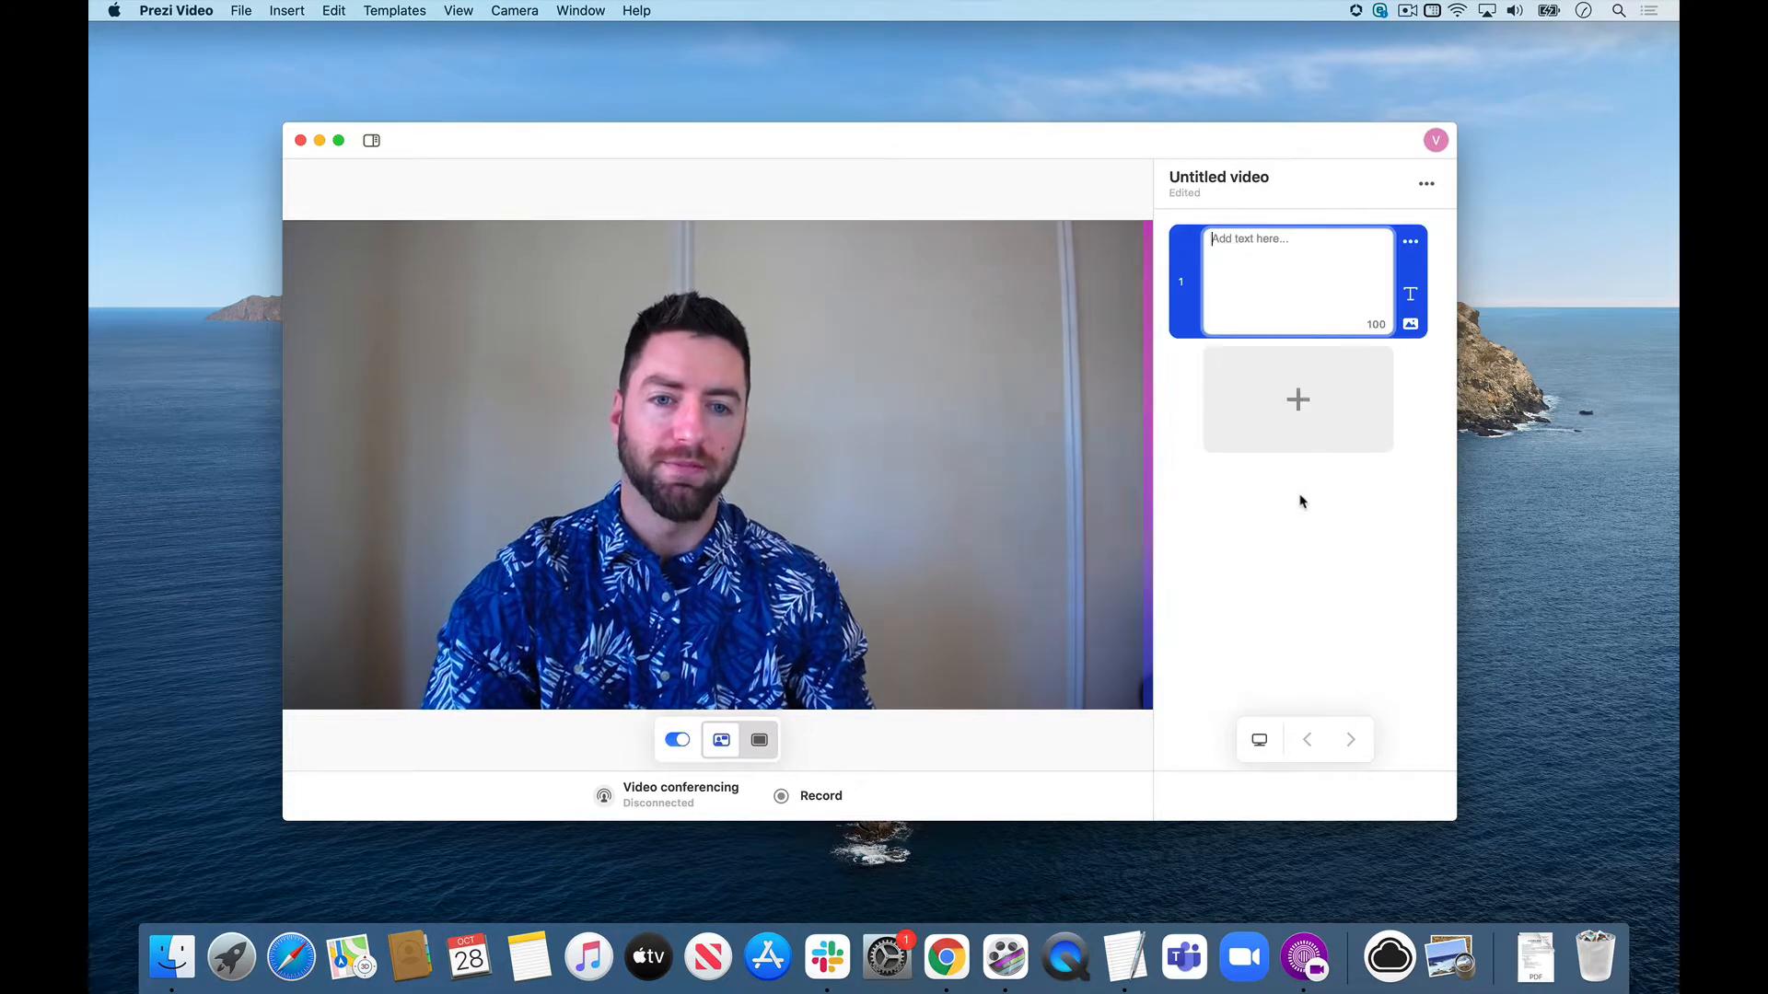
{"action": "type", "text": "Art Lesson"}
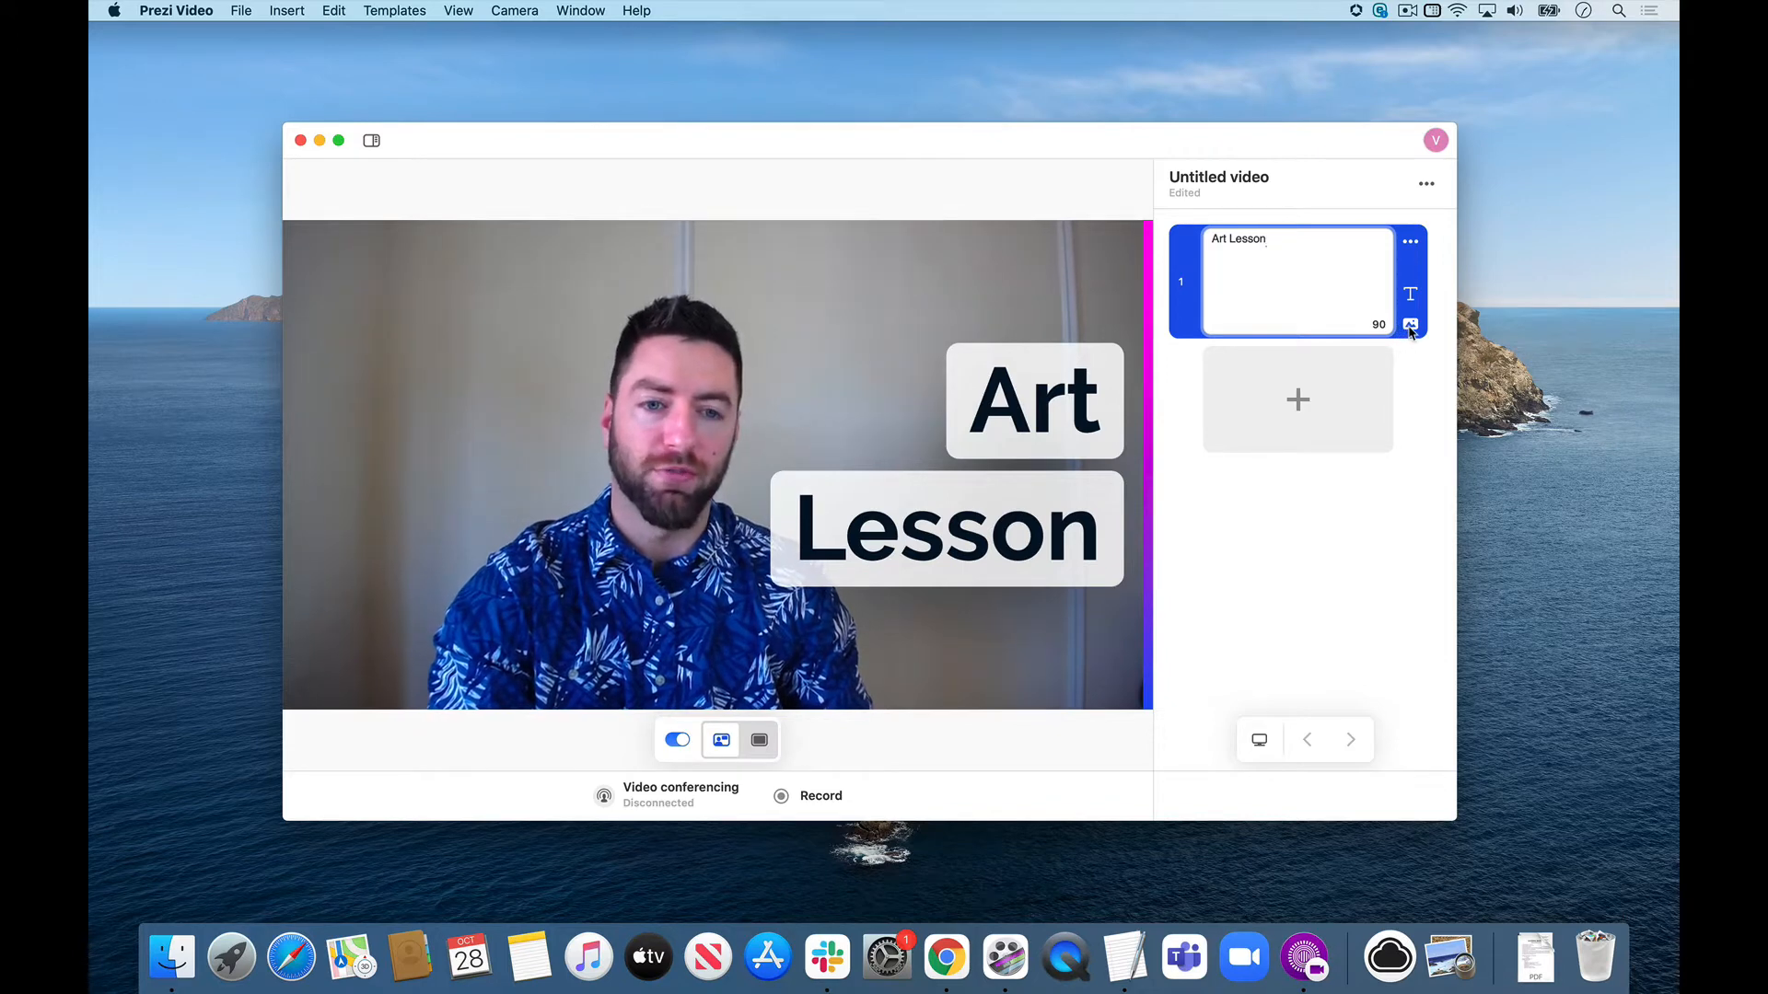
Search the visuals for "art" and add the animated painted-portrait Art GIF to the first slide.
{"action": "left_click", "coordinate": [1410, 326]}
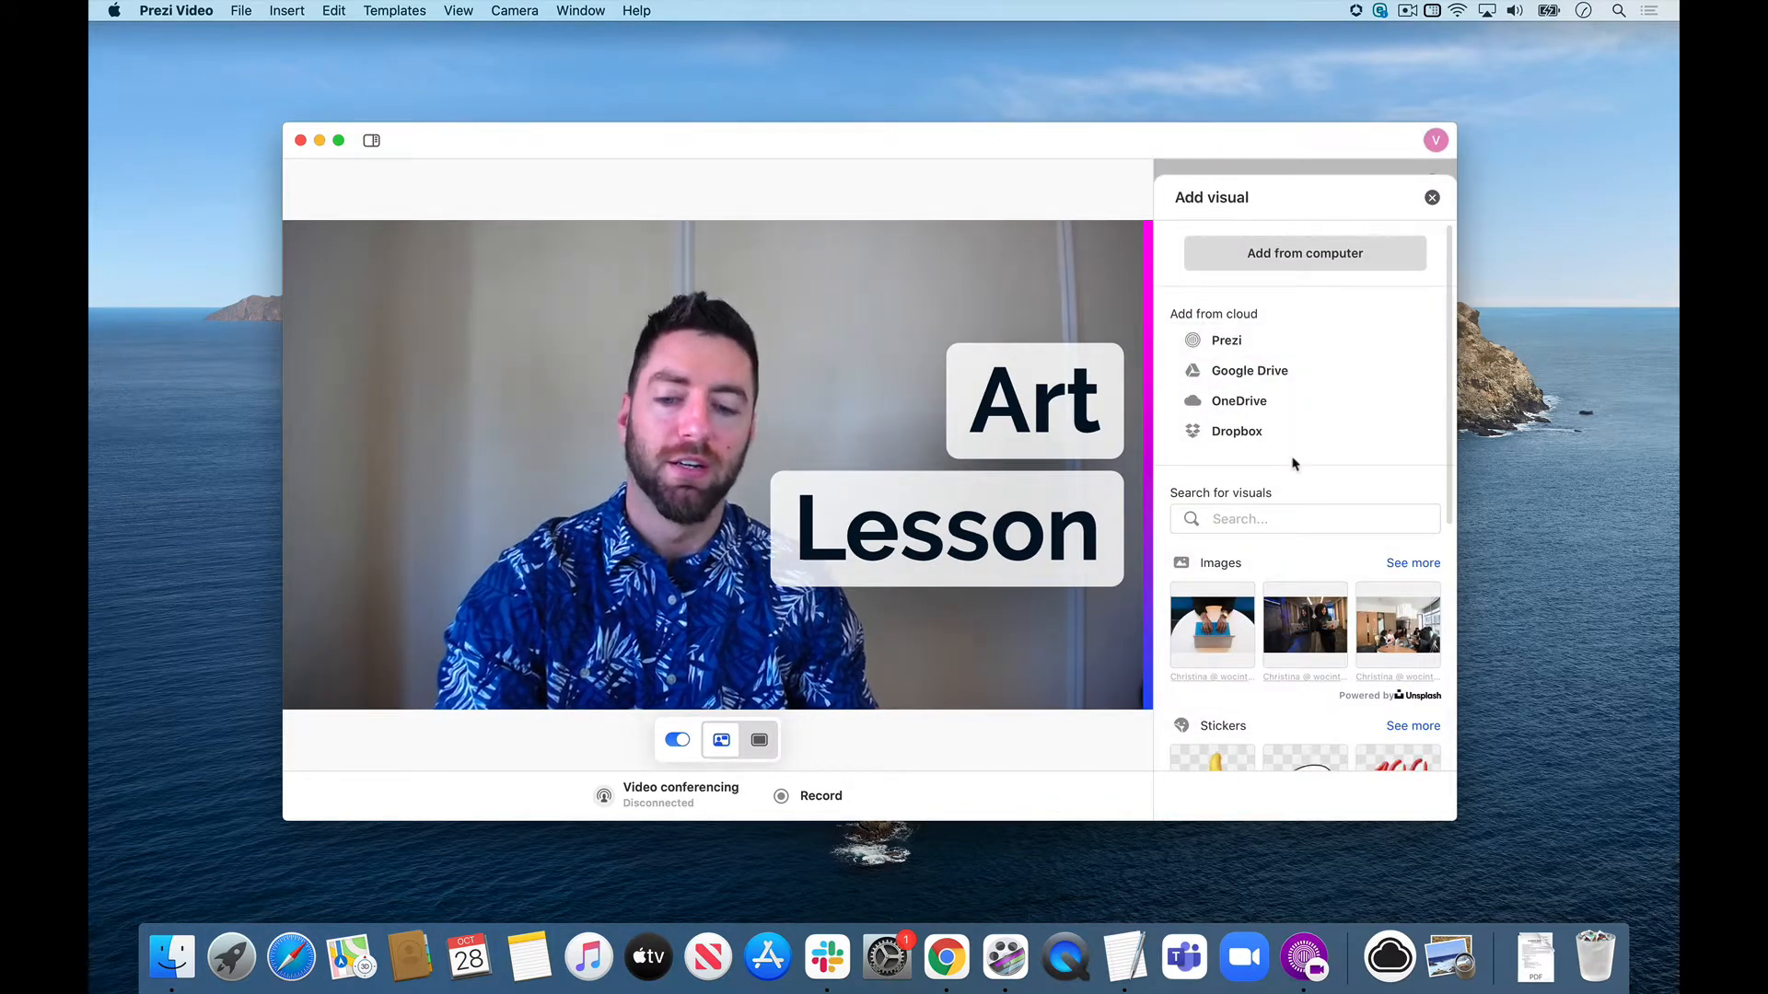
{"action": "left_click", "coordinate": [1294, 519]}
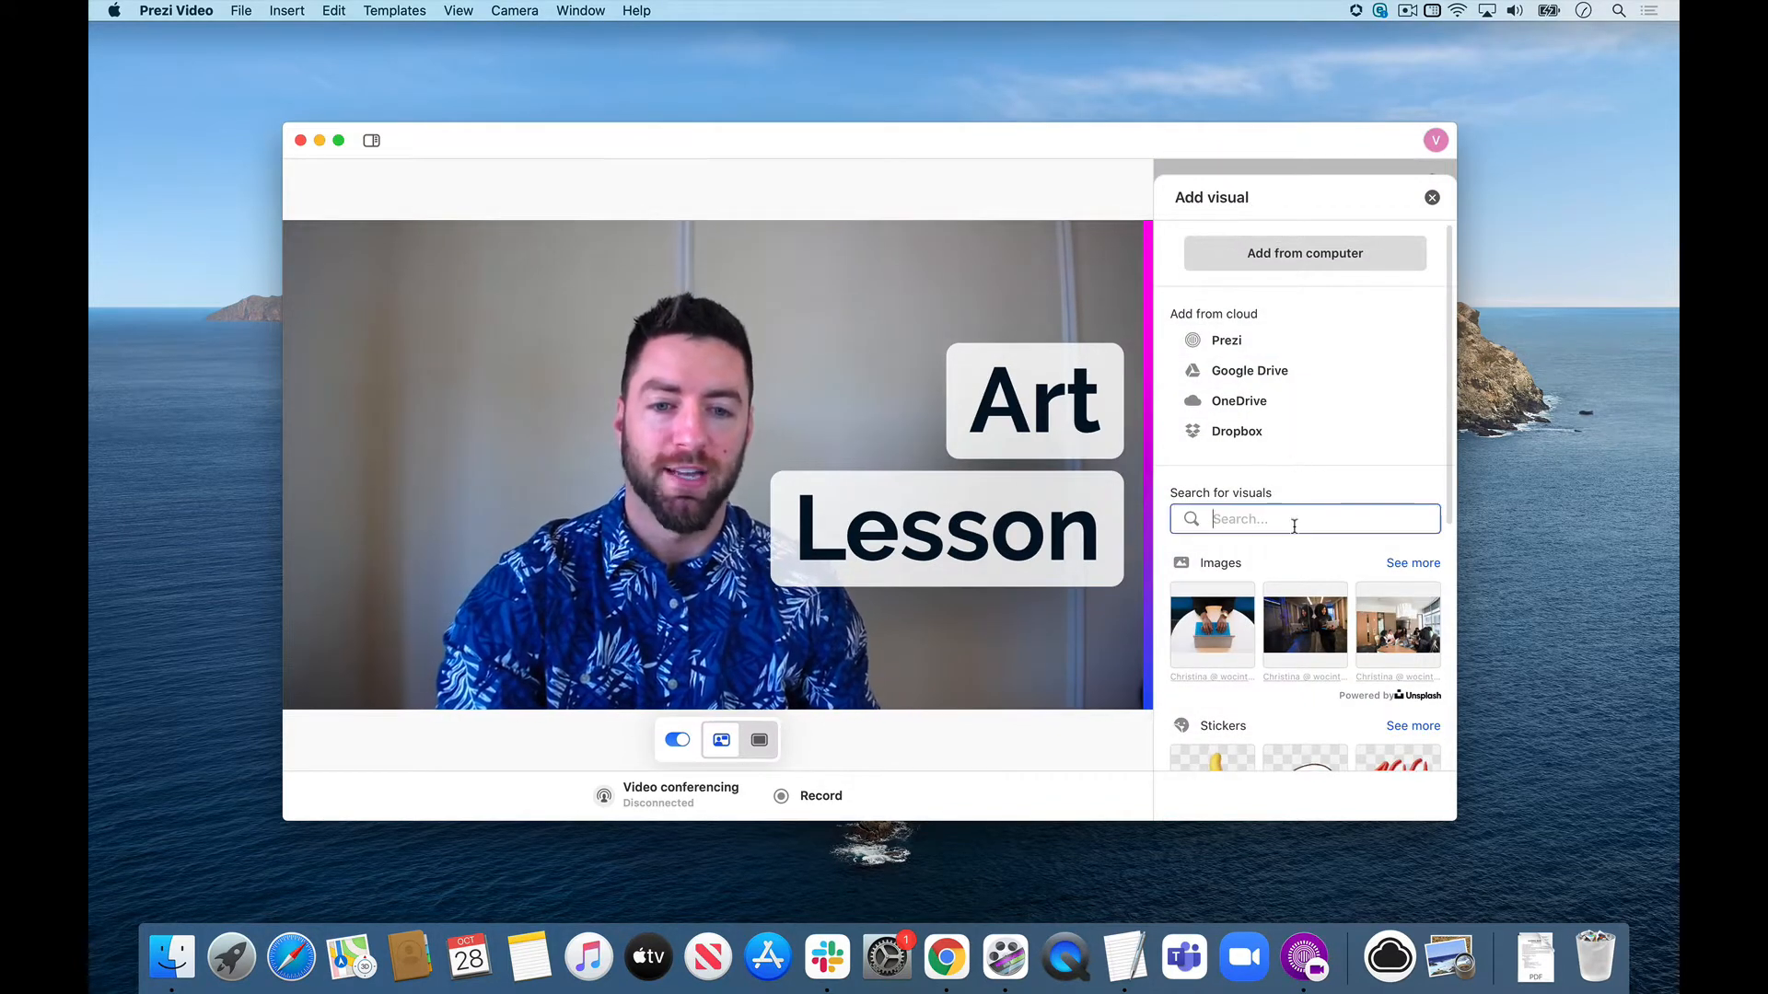
{"action": "type", "text": "art"}
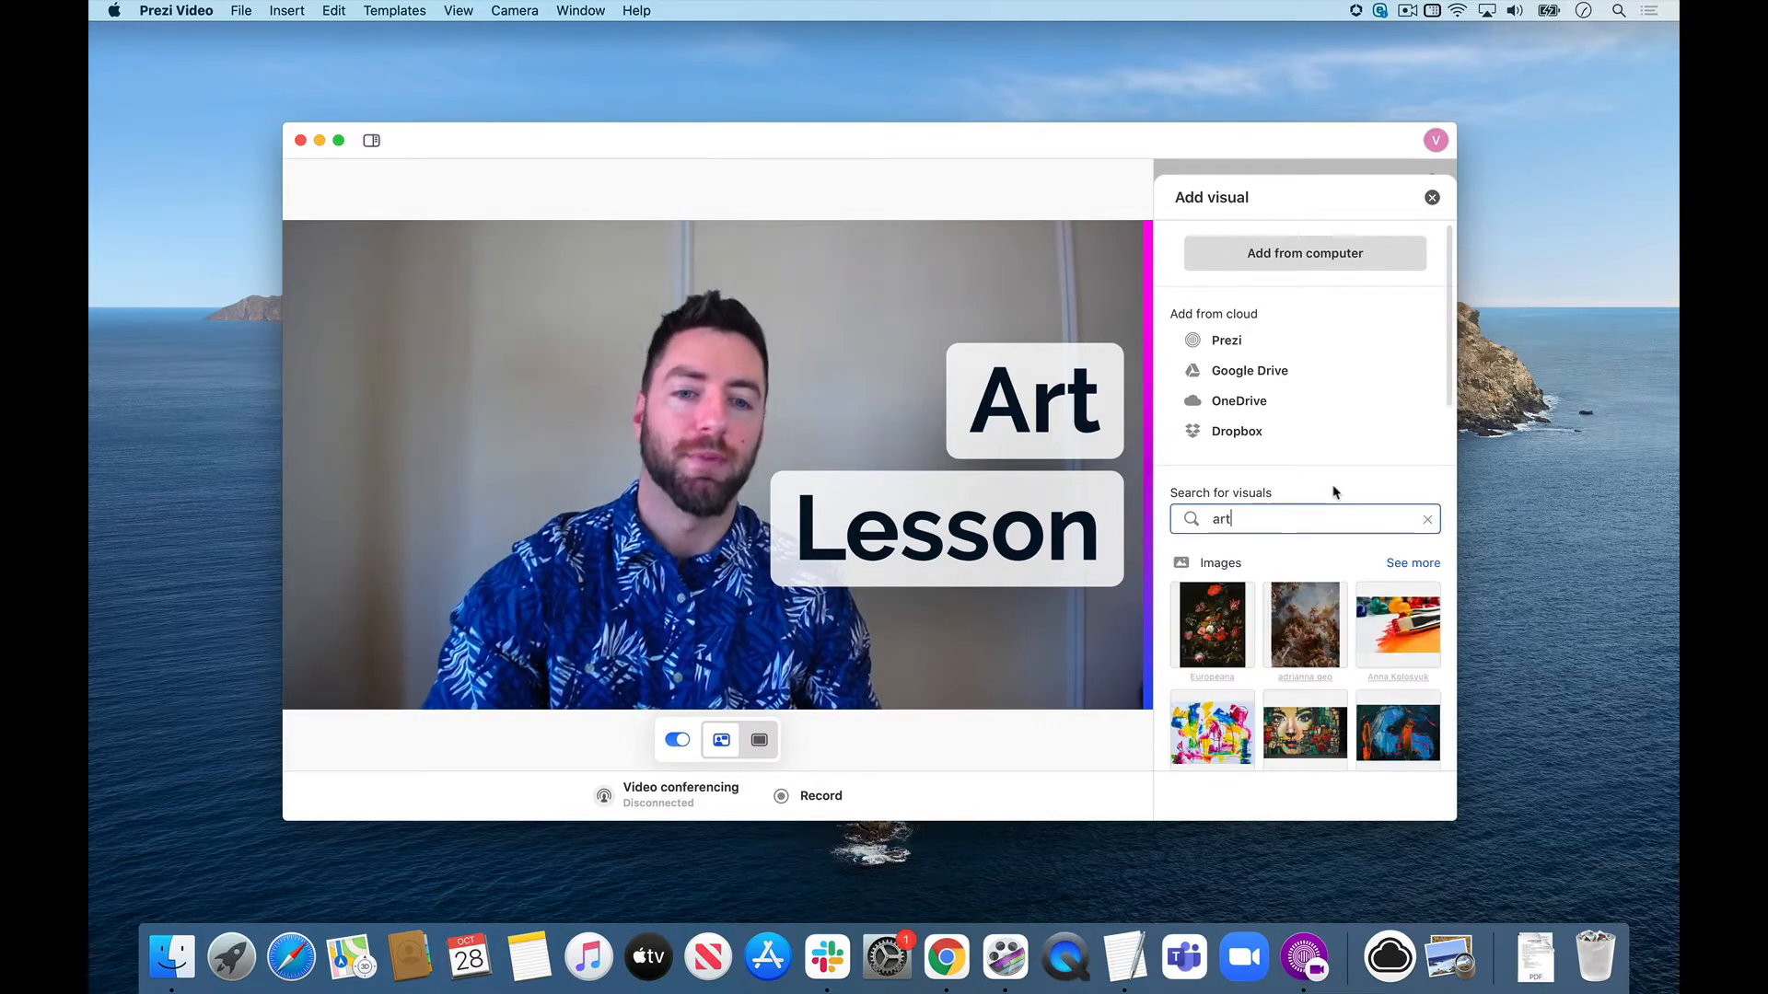
{"action": "scroll", "coordinate": [1332, 489], "scroll_direction": "down", "scroll_amount": 10}
{"action": "scroll", "coordinate": [1326, 515], "scroll_direction": "down", "scroll_amount": 5}
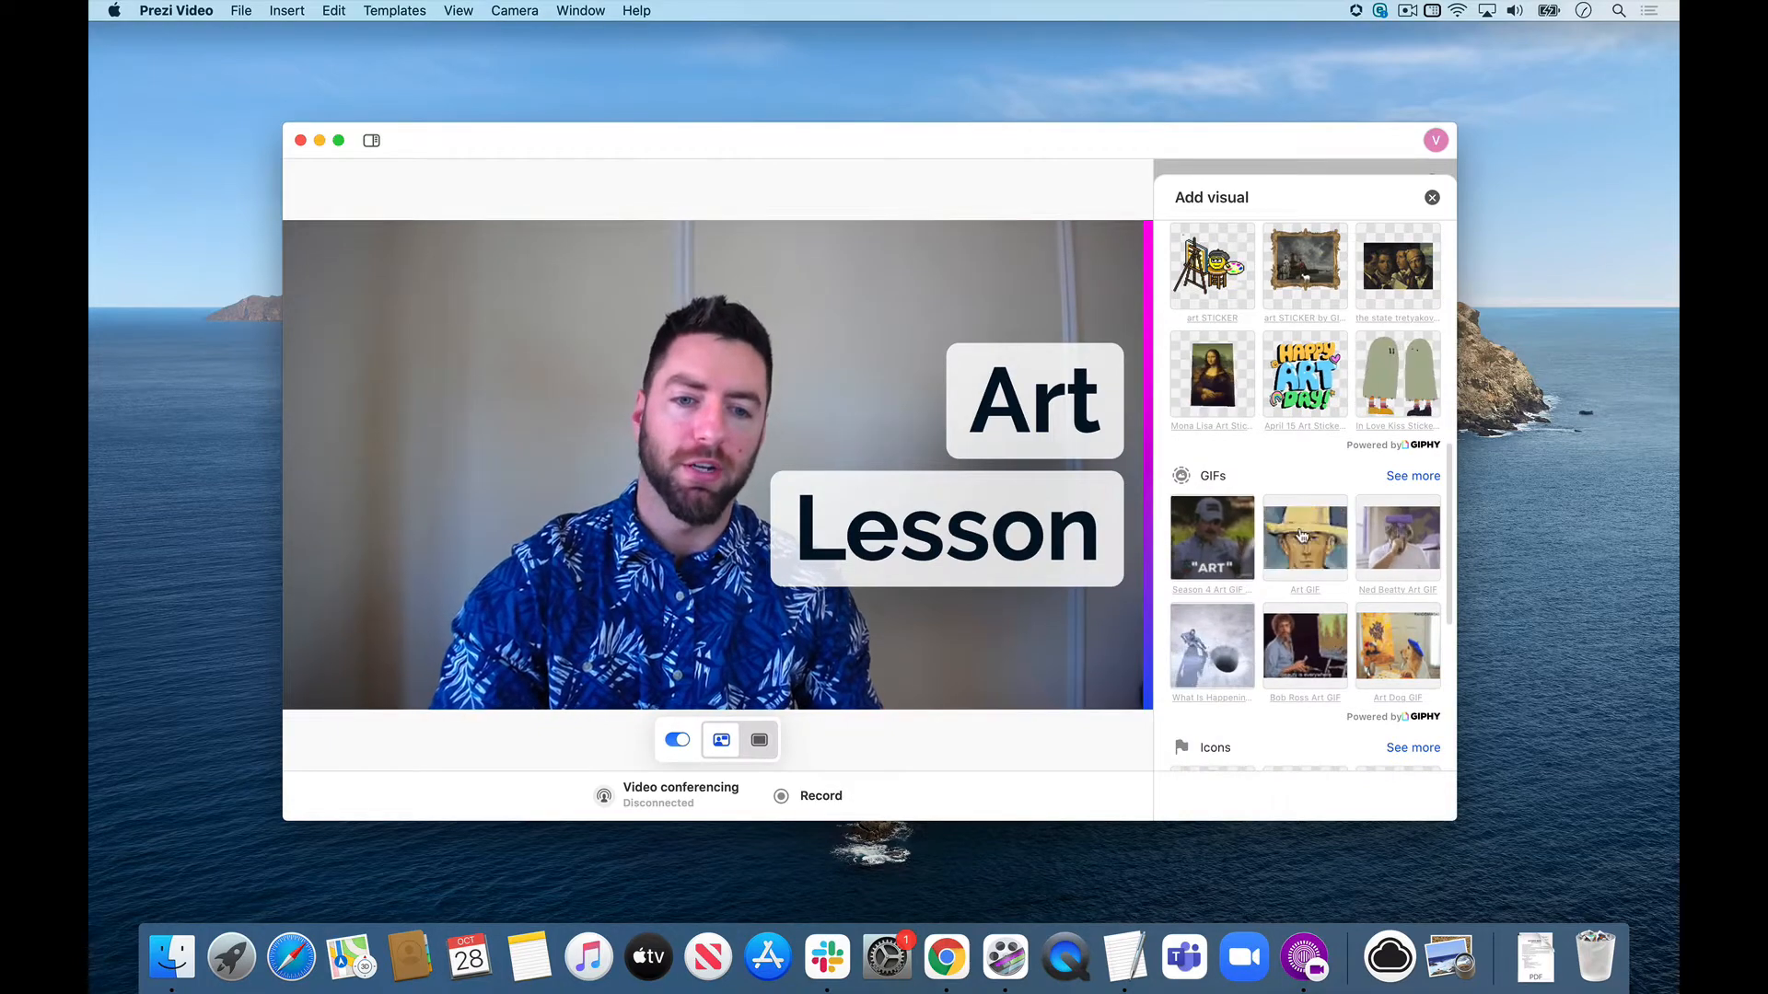
{"action": "left_click", "coordinate": [1318, 561]}
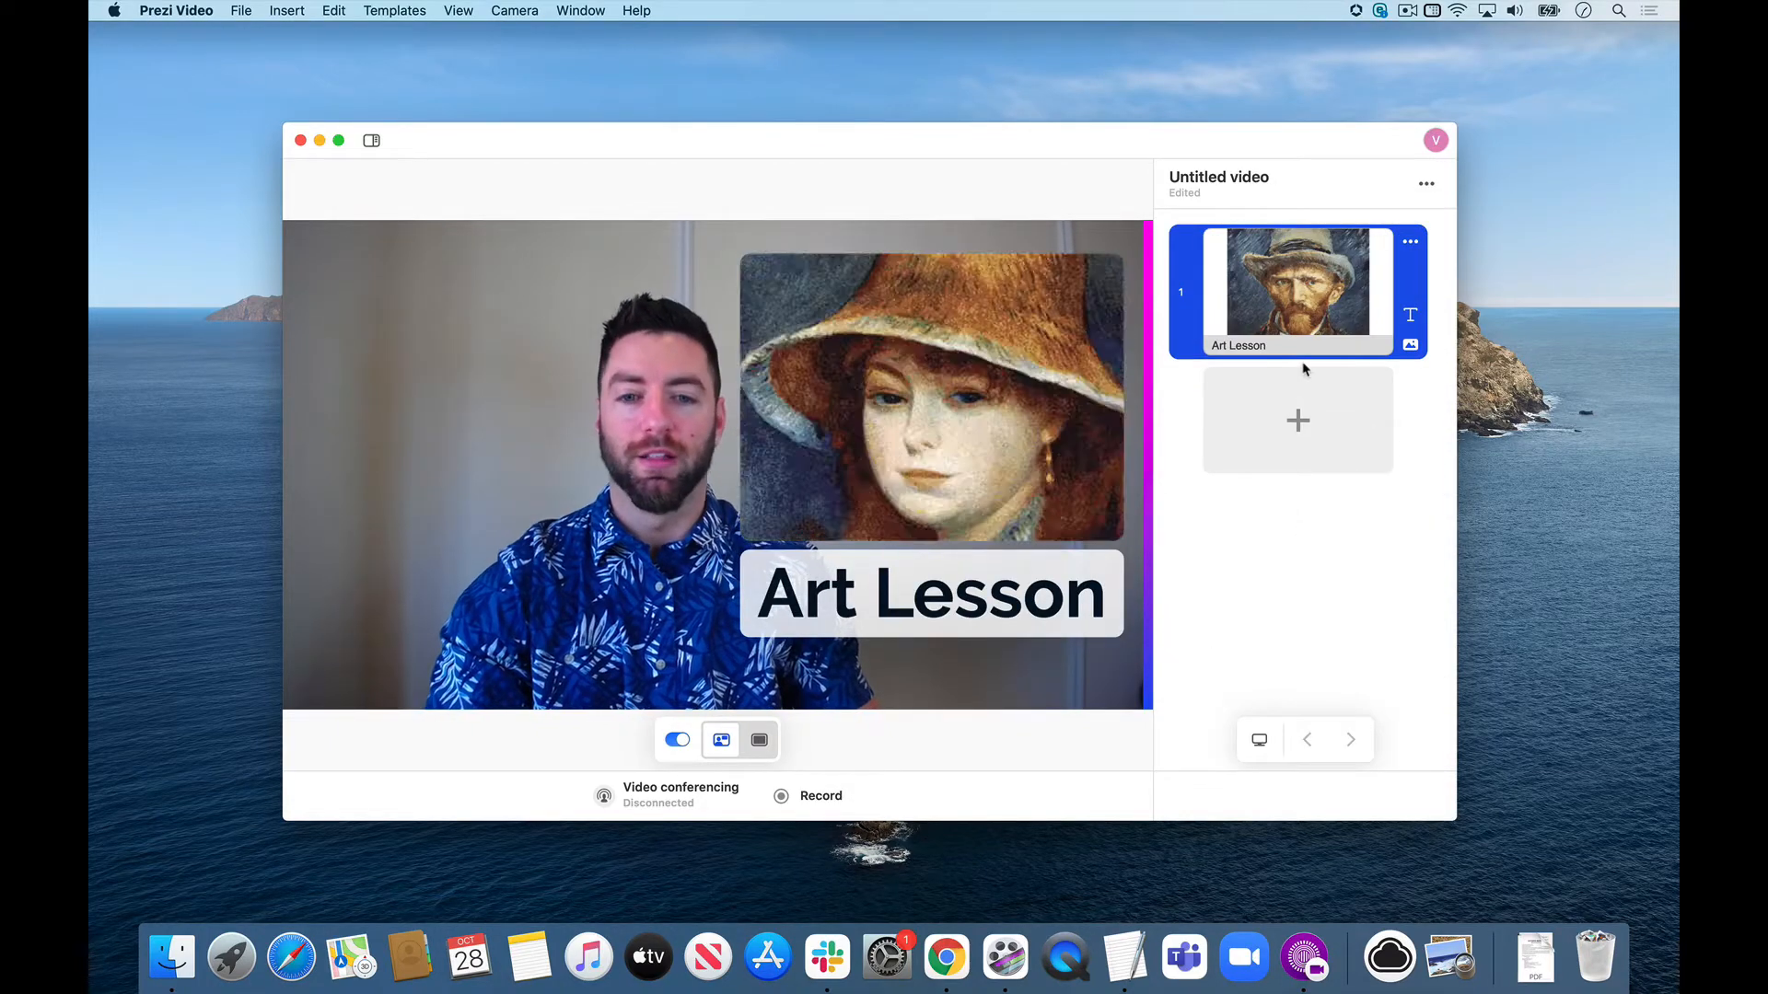
Add a second slide and insert son of man.png from the EDU folder on the computer's Desktop.
{"action": "left_click", "coordinate": [1306, 431]}
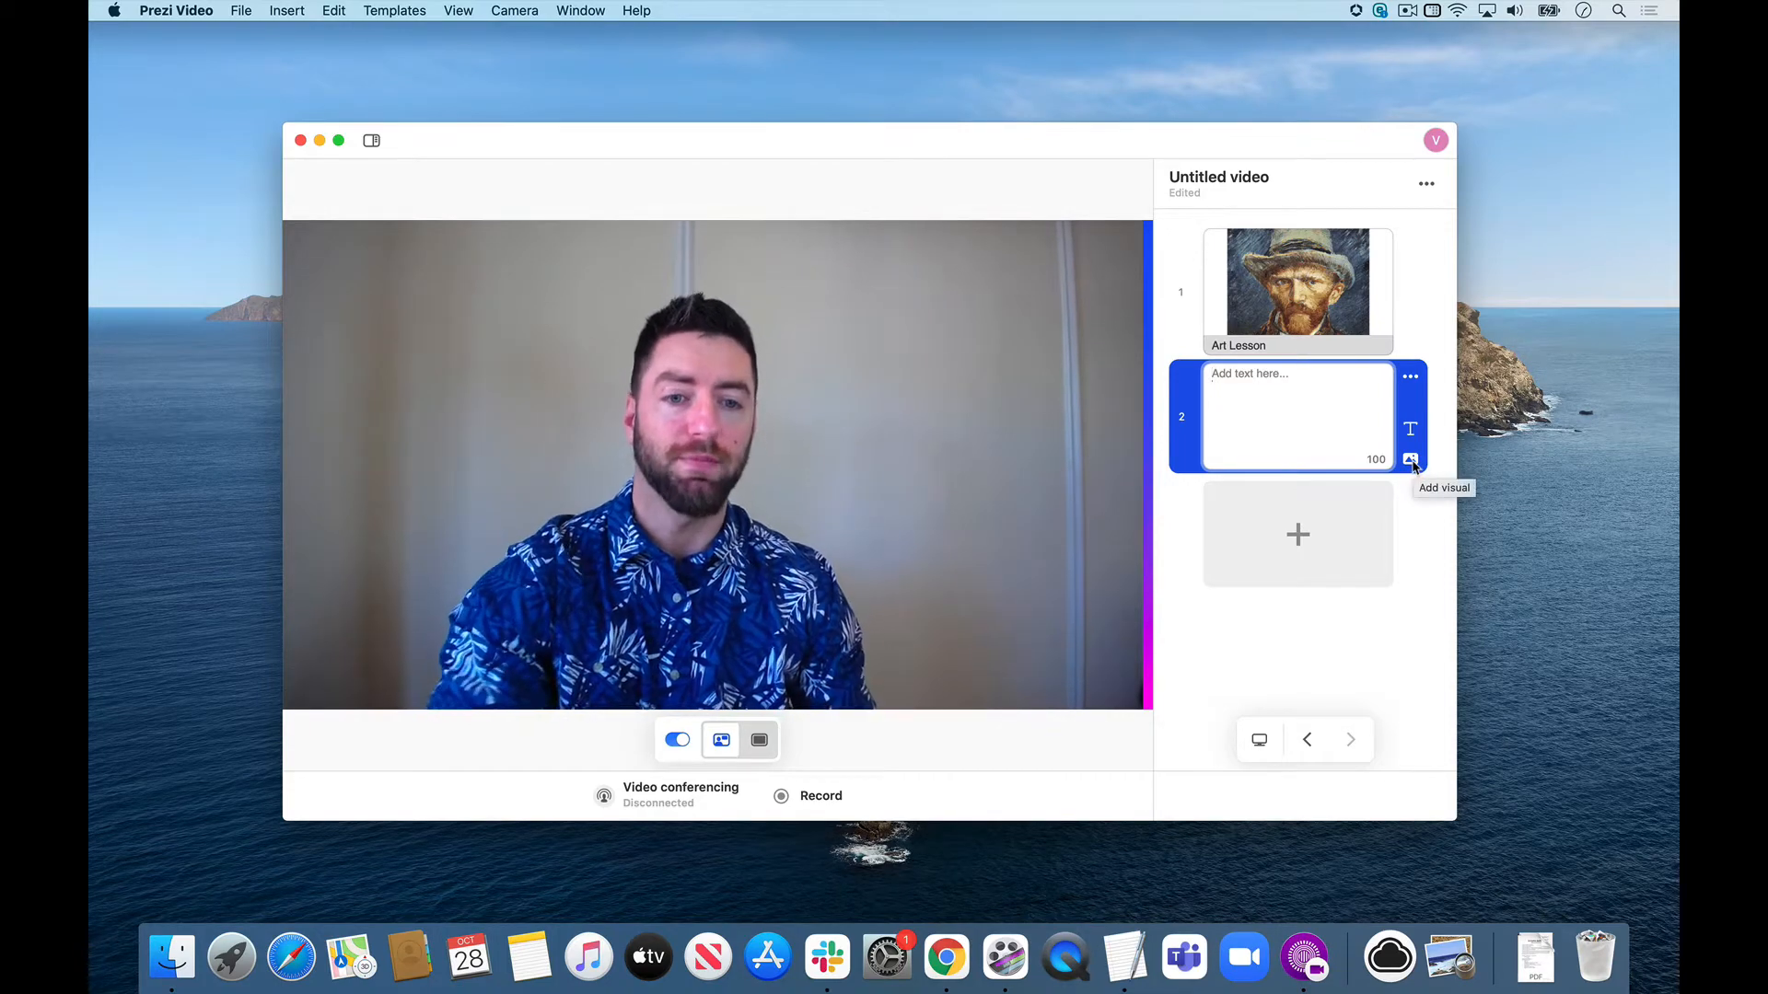
{"action": "left_click", "coordinate": [1411, 460]}
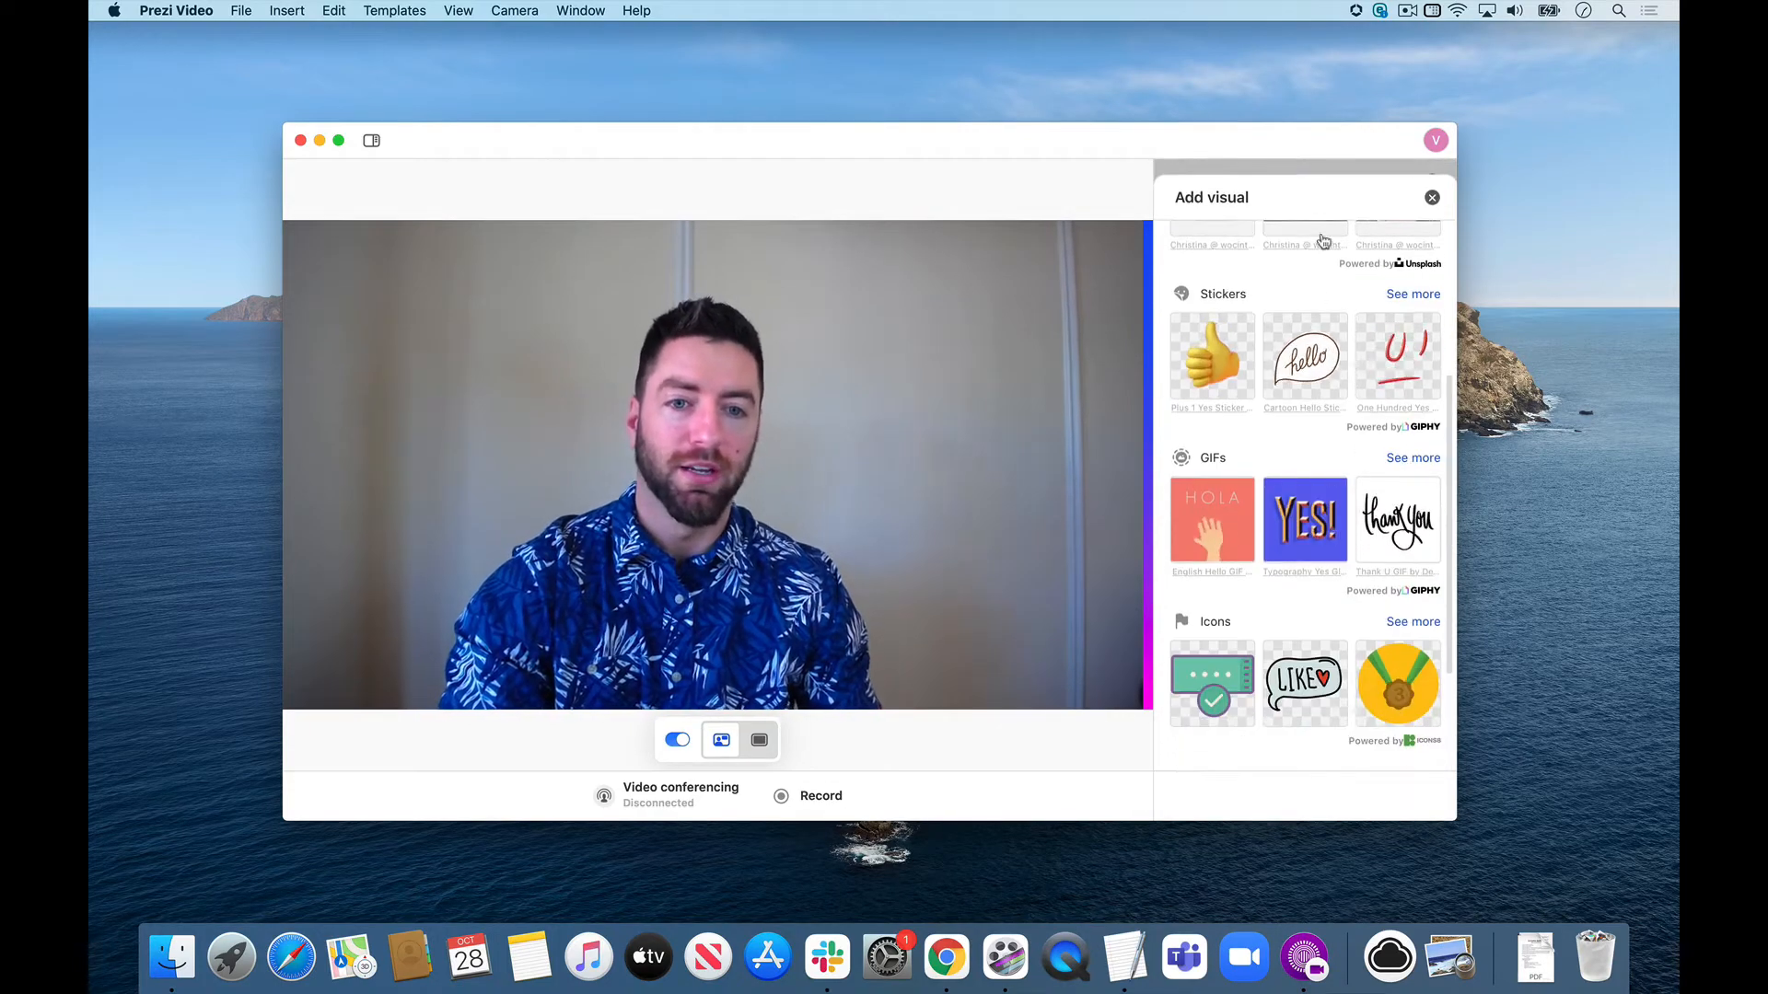
{"action": "scroll", "coordinate": [1299, 434], "scroll_direction": "up", "scroll_amount": 4}
{"action": "scroll", "coordinate": [1299, 434], "scroll_direction": "up", "scroll_amount": 2}
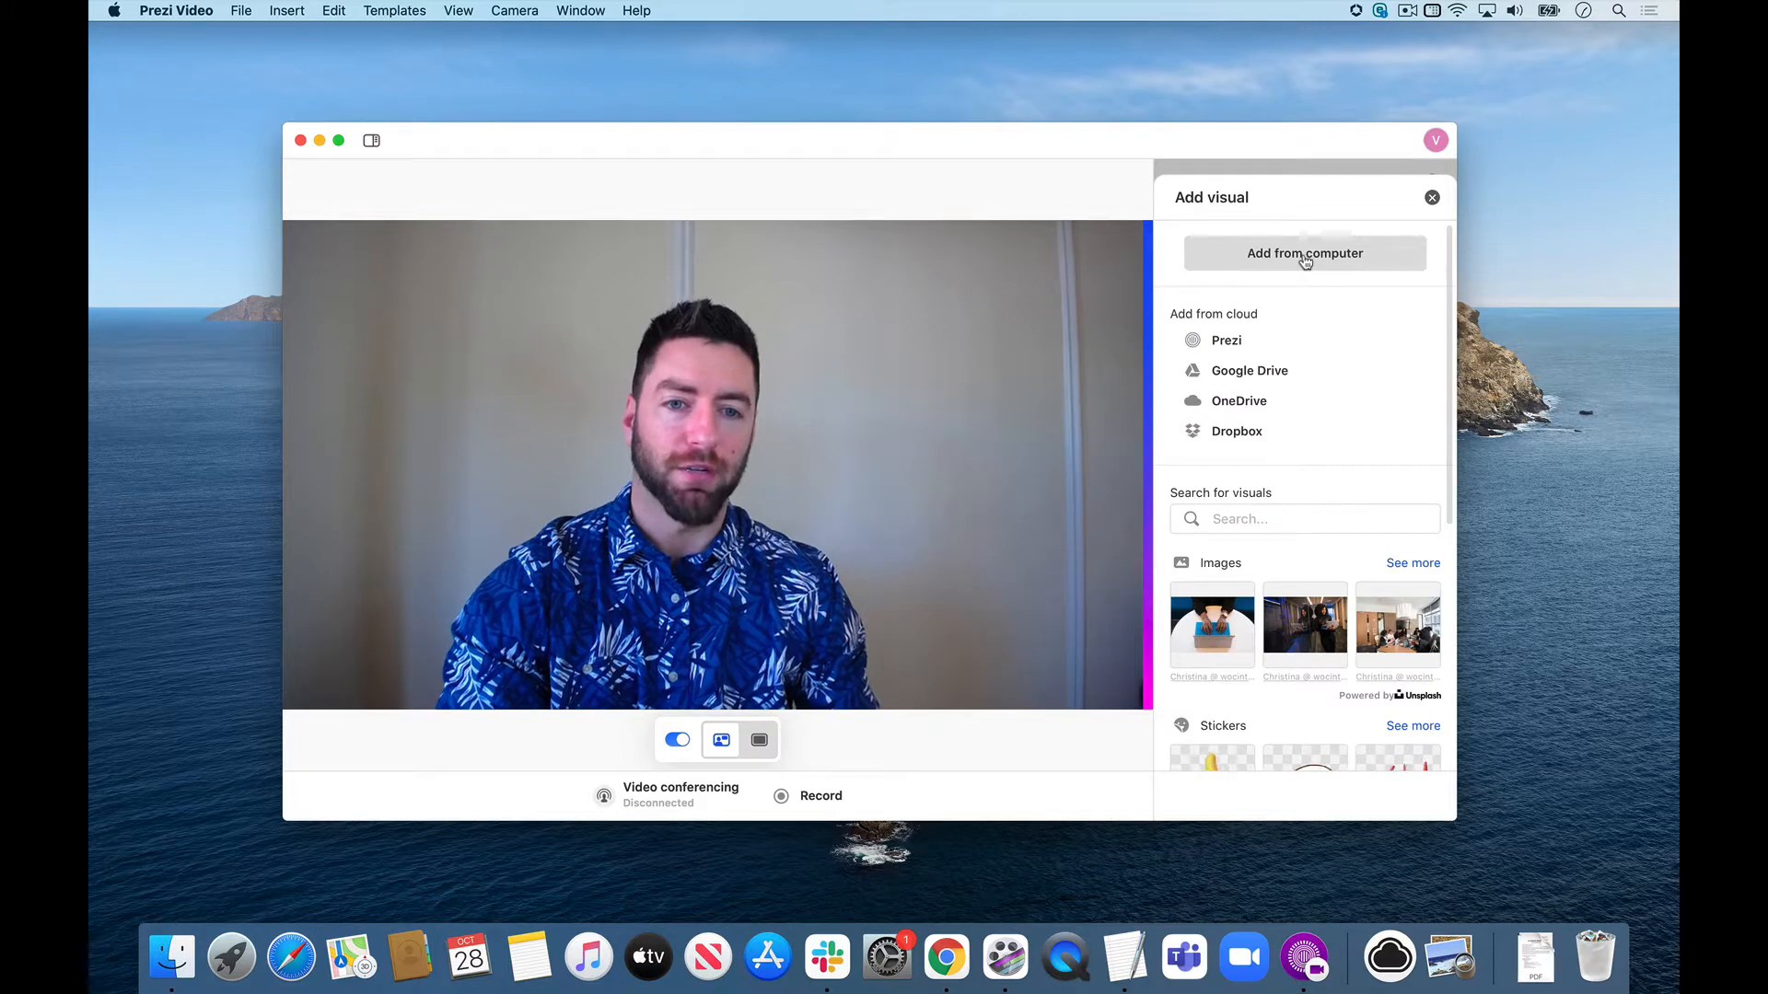
{"action": "left_click", "coordinate": [1305, 263]}
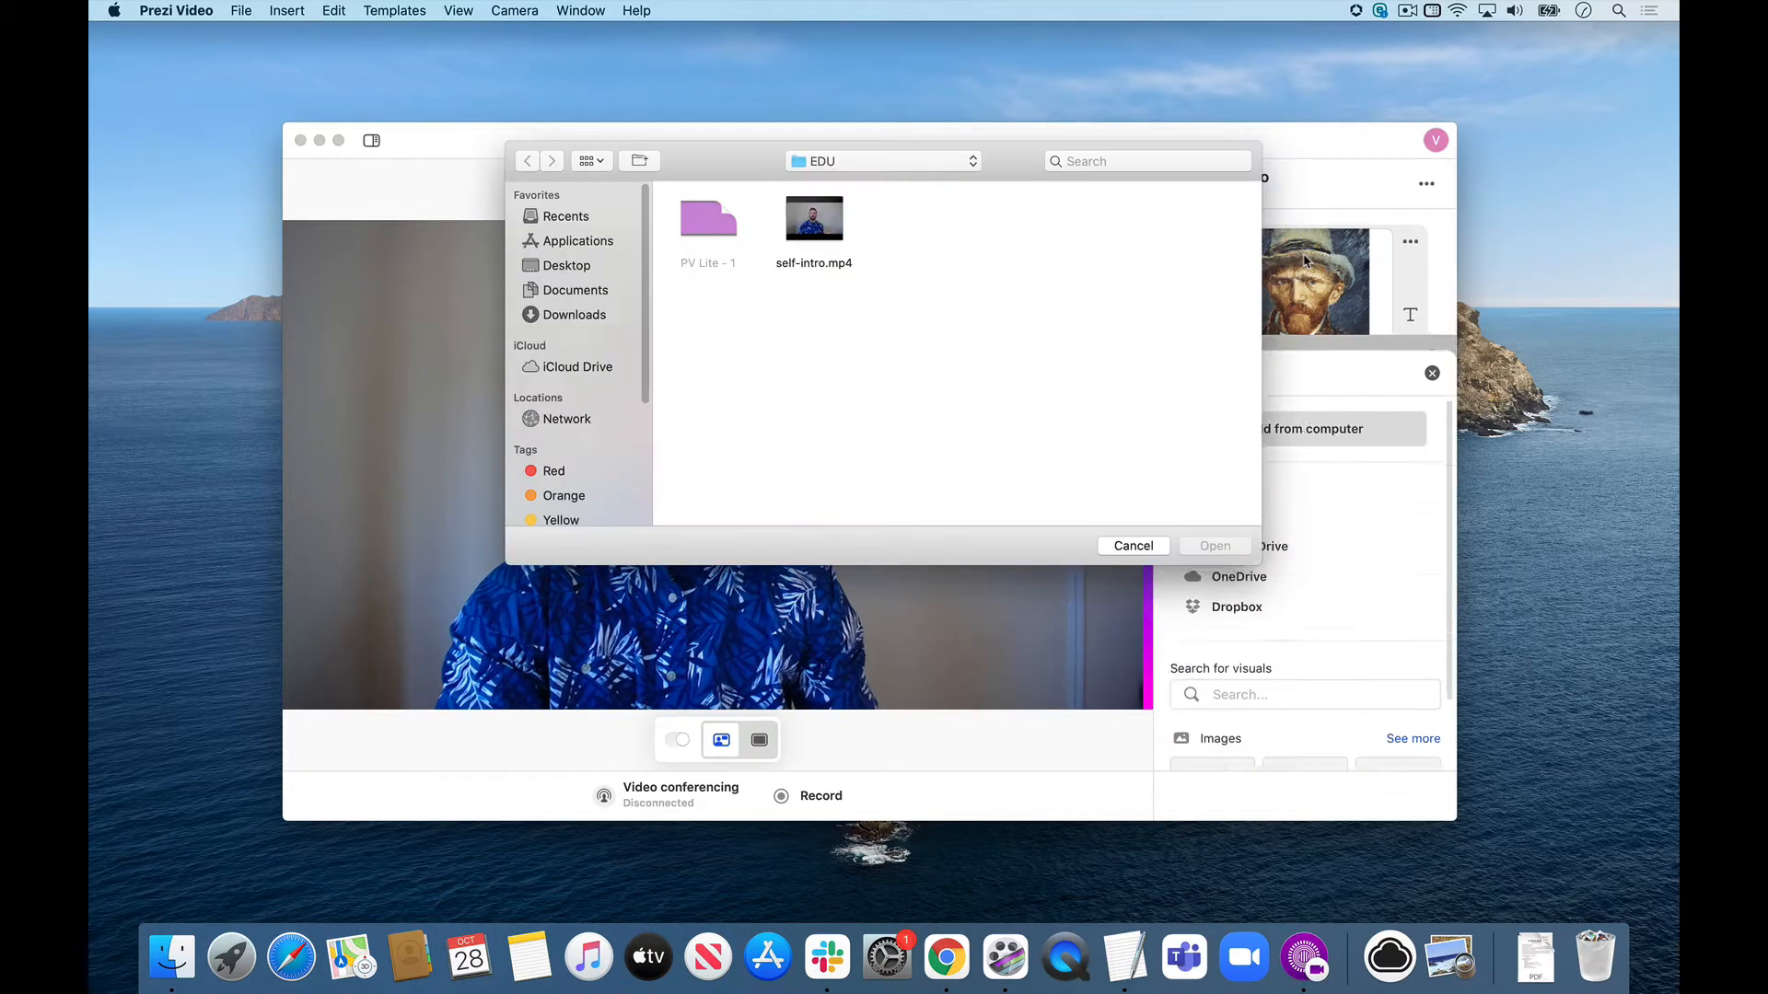
{"action": "left_click", "coordinate": [871, 171]}
{"action": "left_click", "coordinate": [843, 197]}
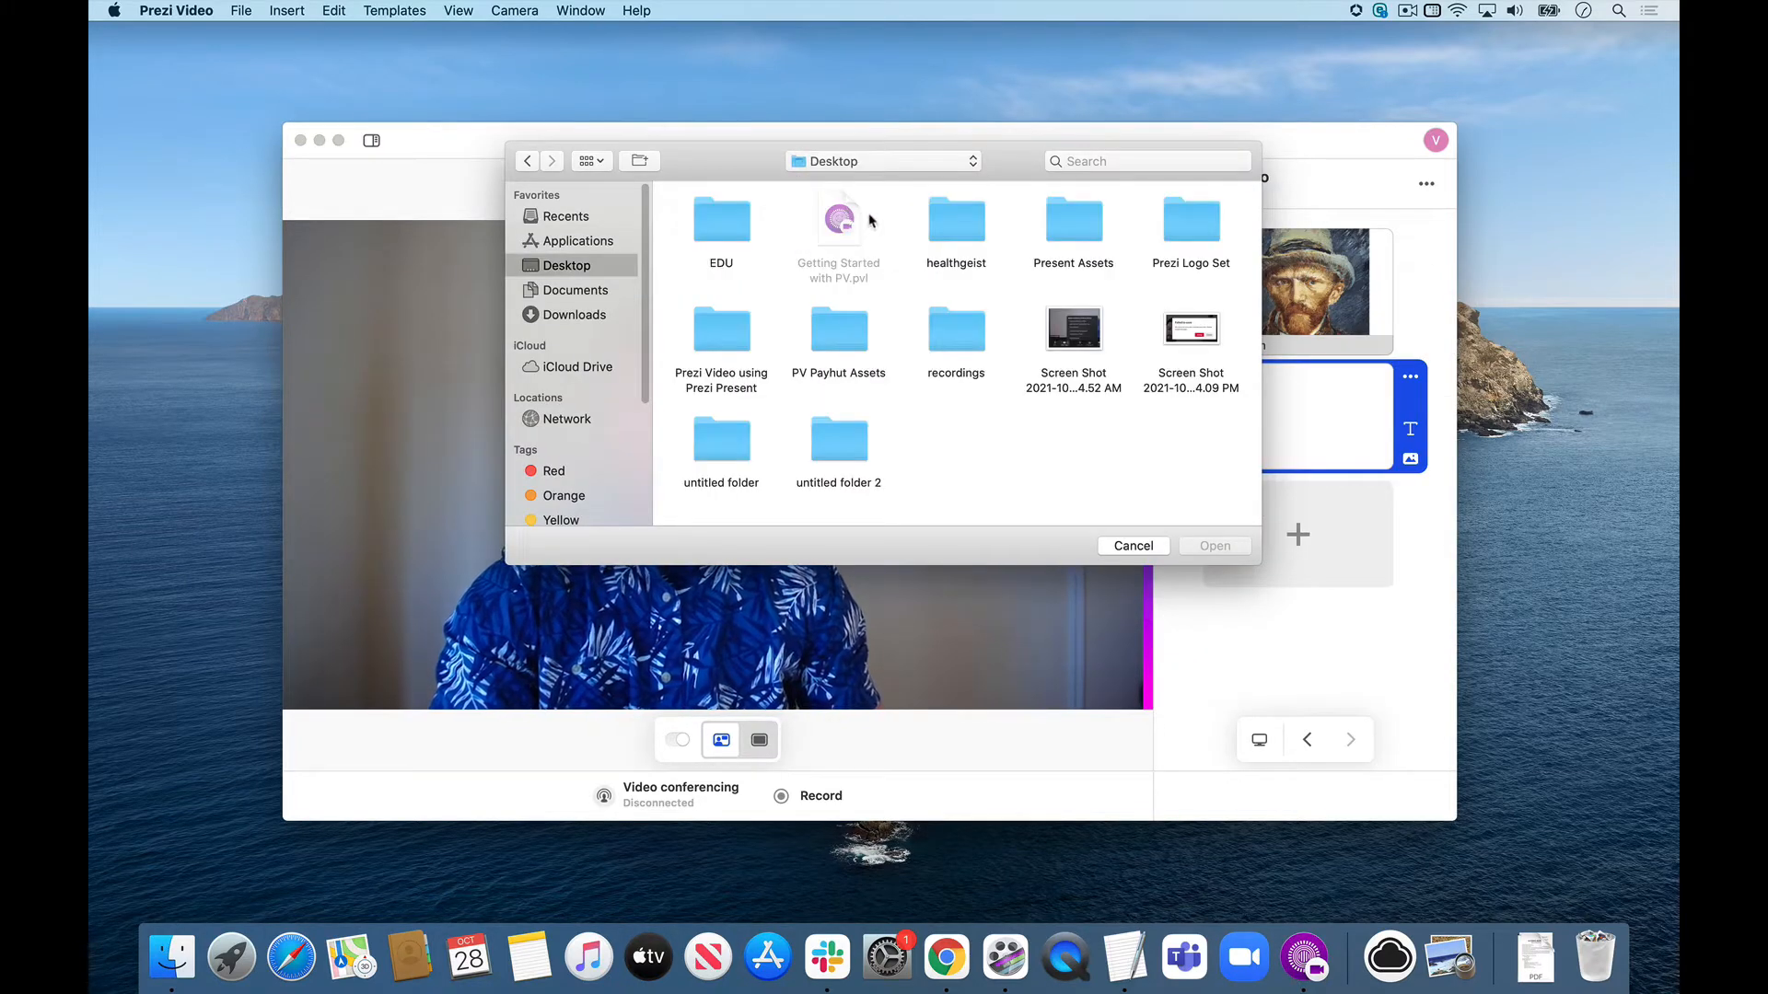
{"action": "double_click", "coordinate": [722, 221]}
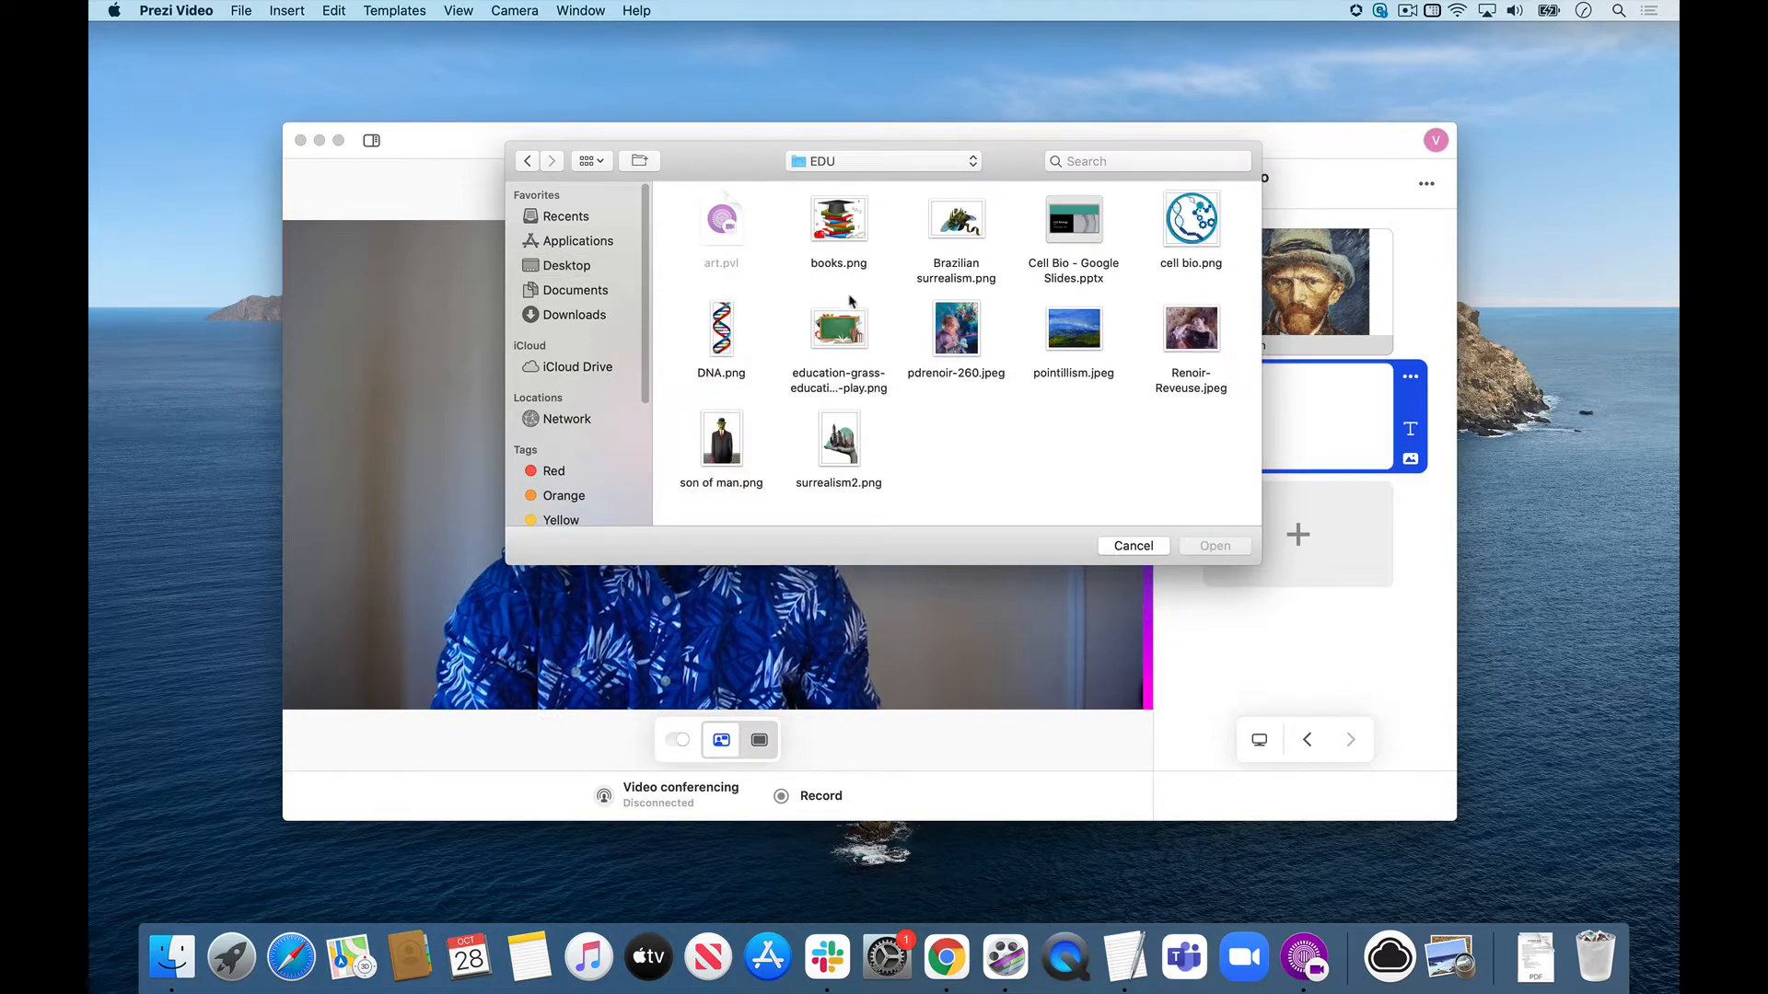
{"action": "left_click", "coordinate": [717, 448]}
{"action": "left_click", "coordinate": [1243, 549]}
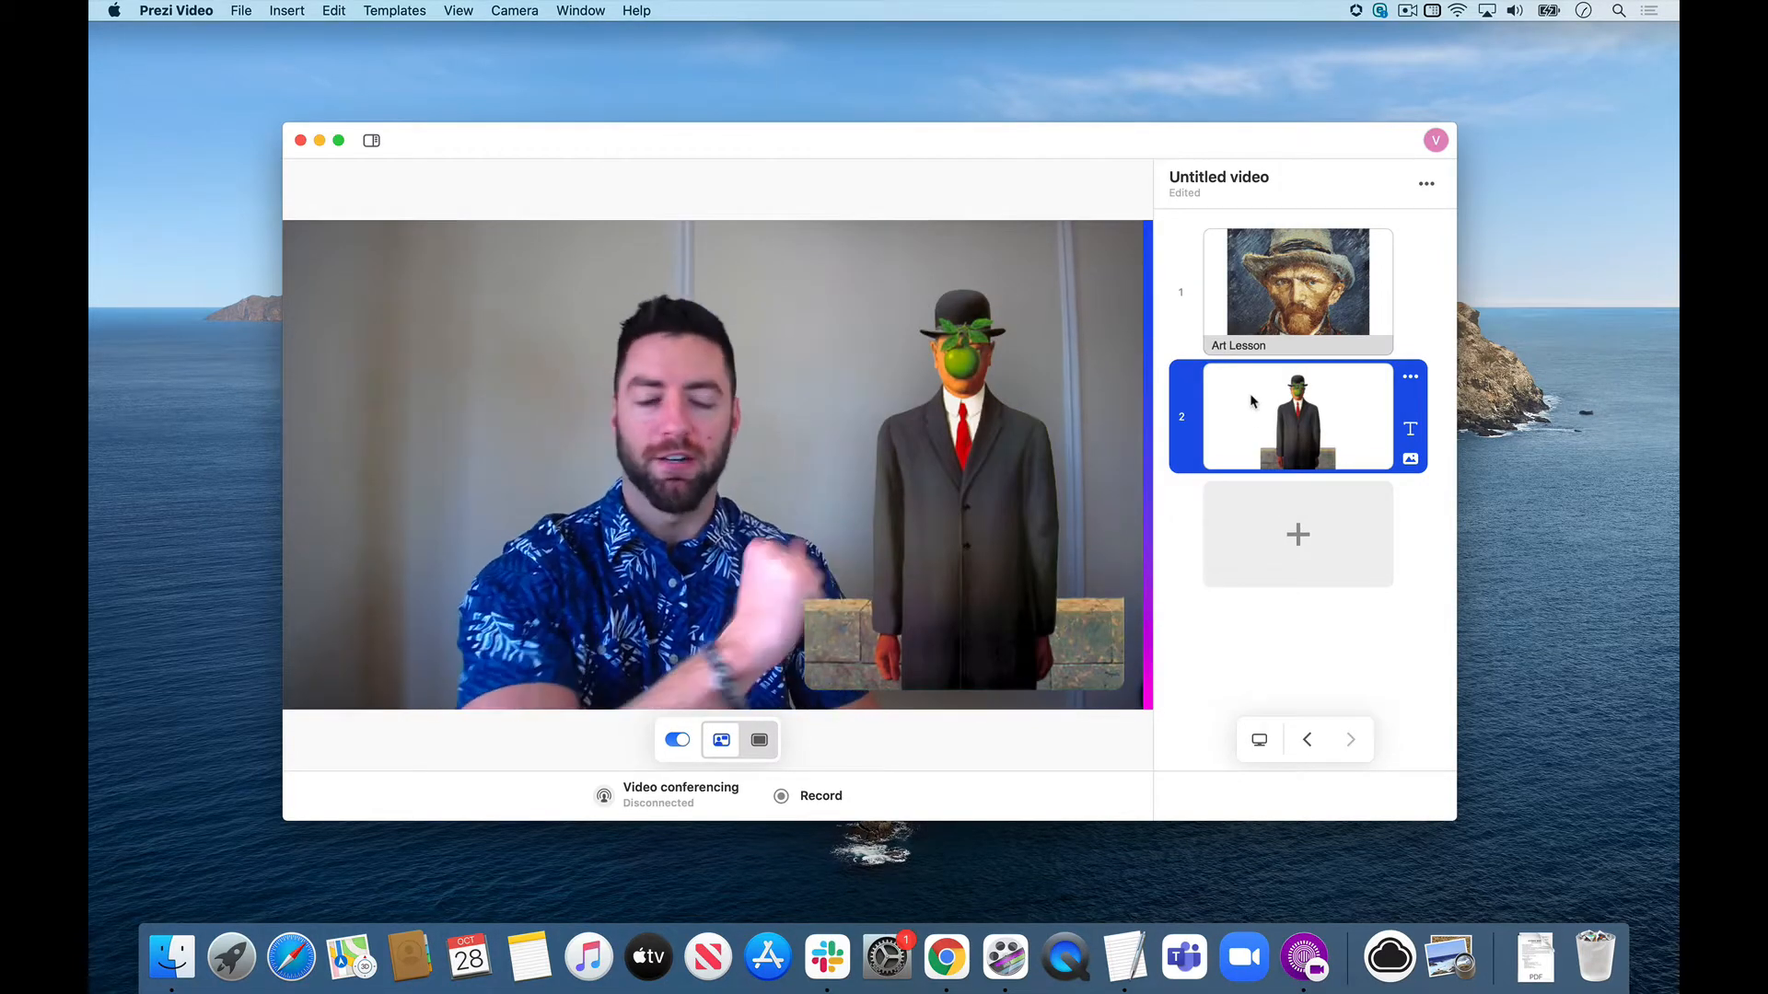
Add the text “The Son of Man” to the second slide, with 1964 on a second line.
{"action": "left_click", "coordinate": [1411, 432]}
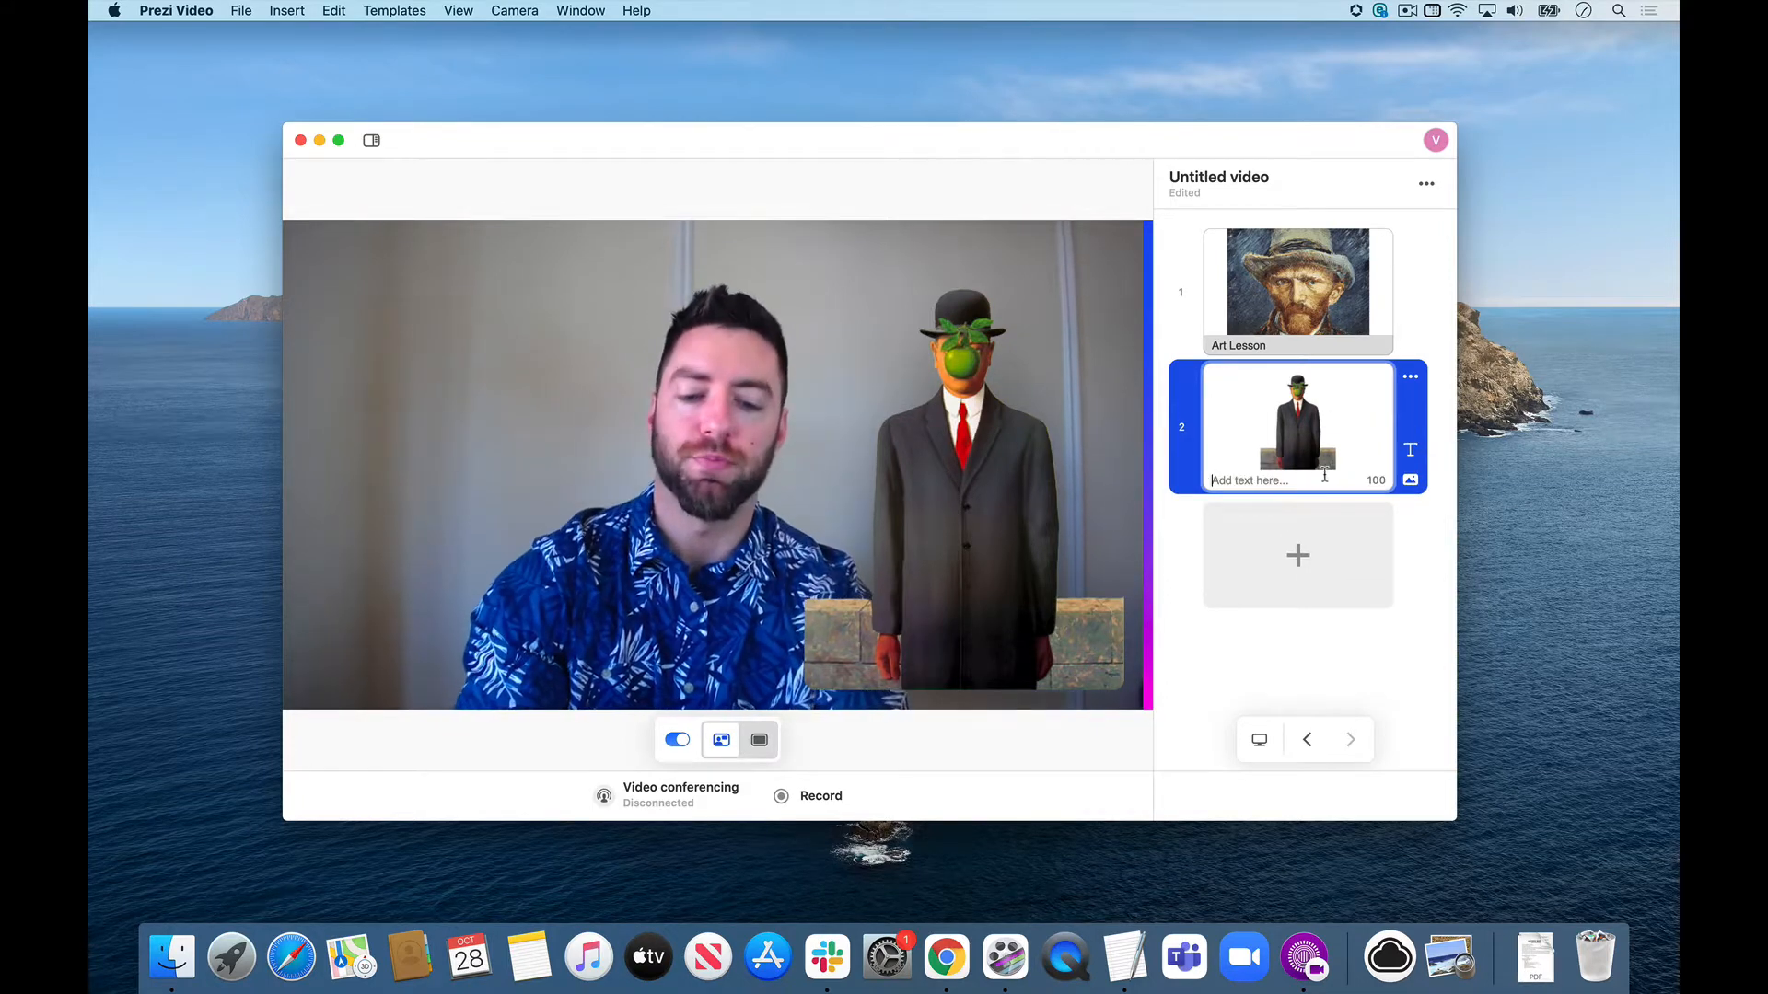
{"action": "type", "text": "“The Son of Man"}
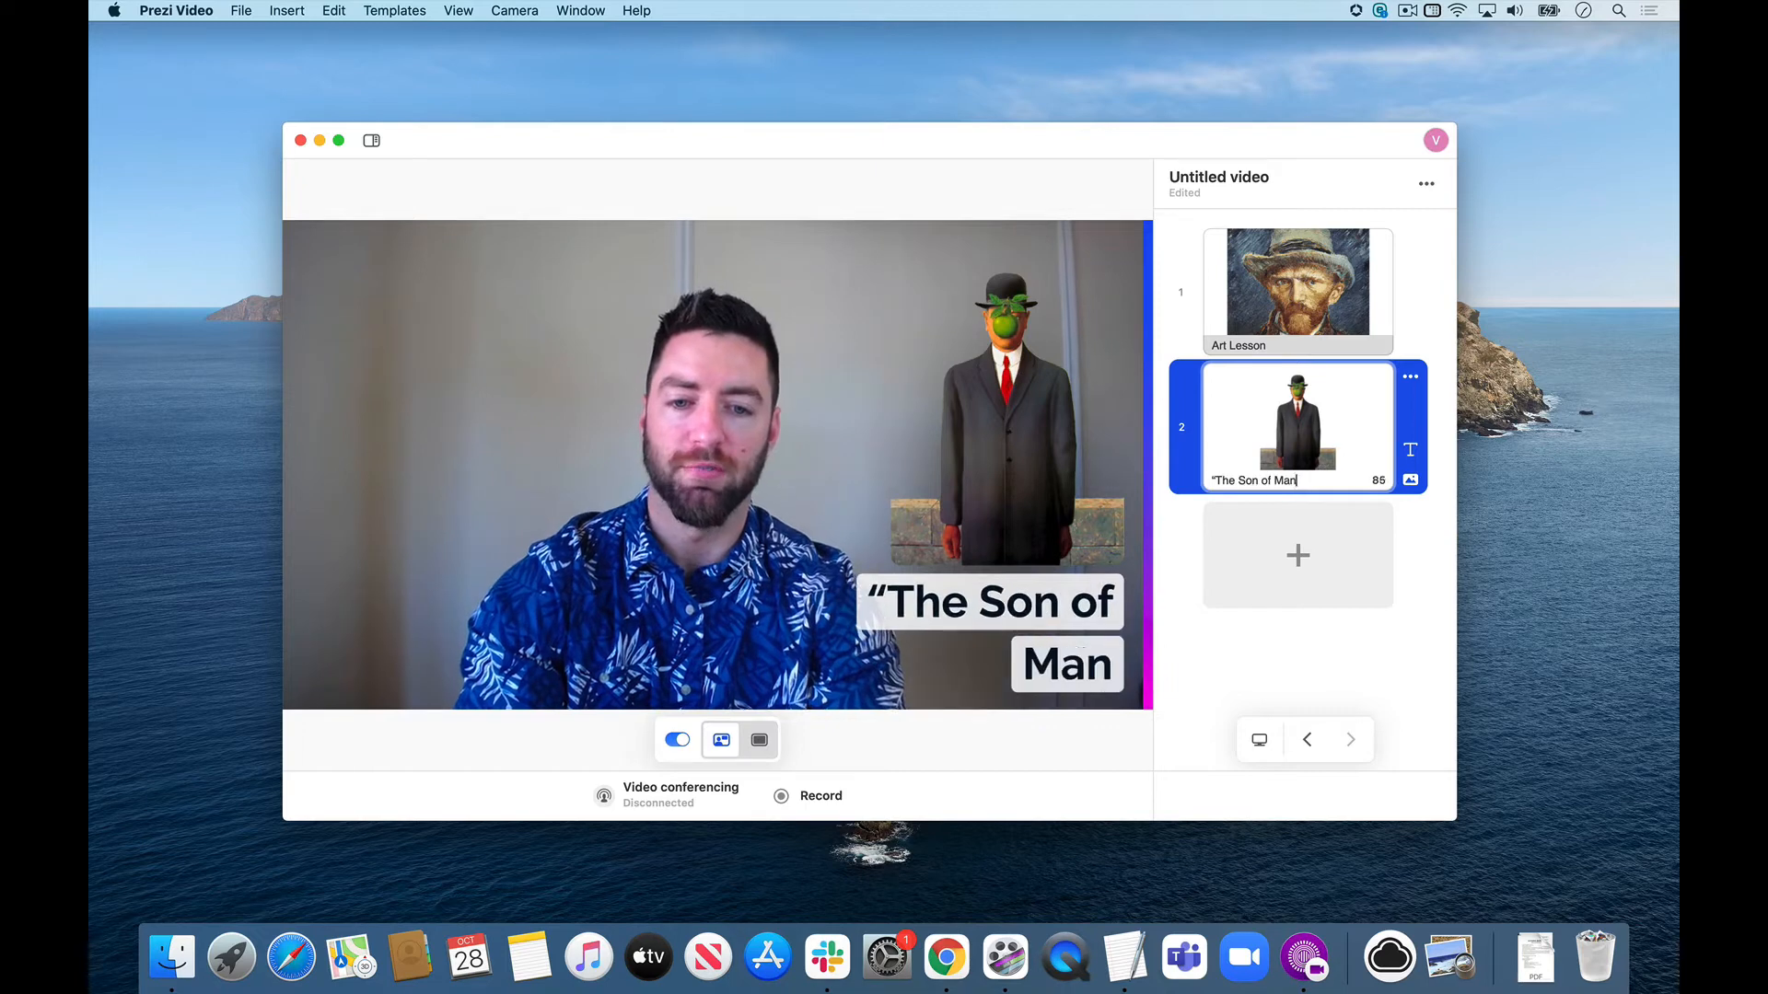
{"action": "type", "text": "”"}
{"action": "key", "text": "Return"}
{"action": "type", "text": "1964"}
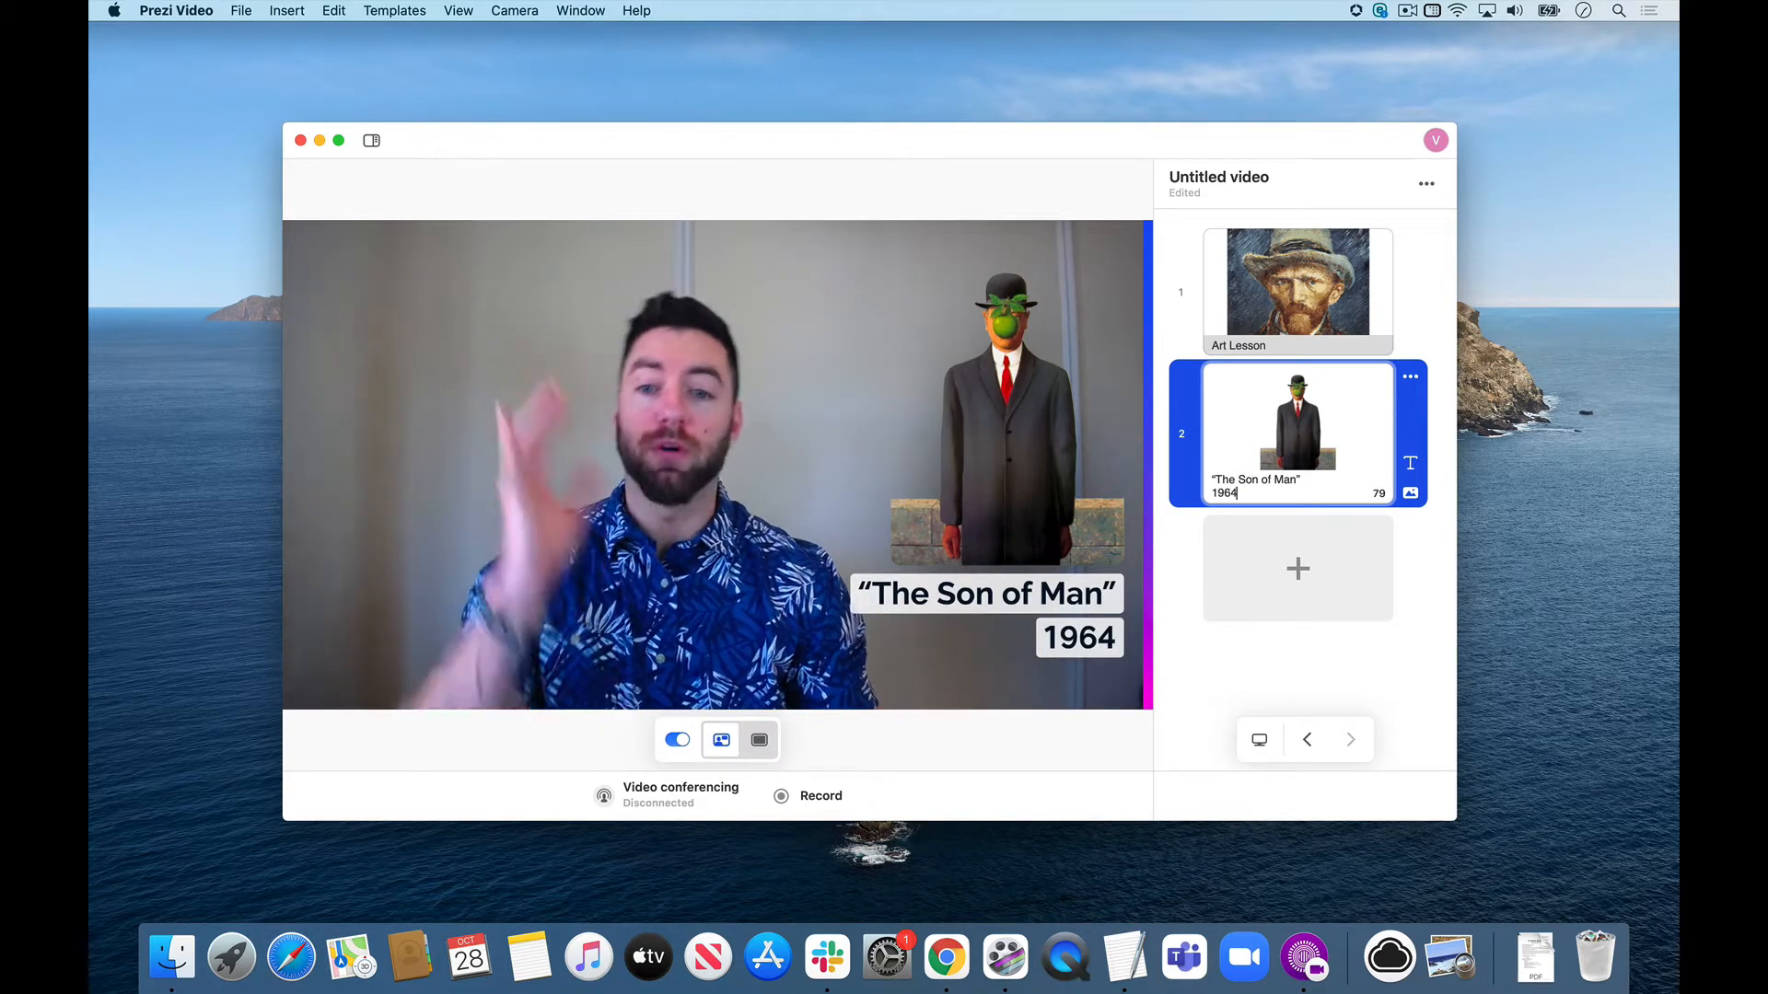
Show presenter notes and enter for slide 2: "Magritte painted this as a self-portrait", "oil on canvas", "Question: what's up with his left elbow?".
{"action": "left_click", "coordinate": [374, 140]}
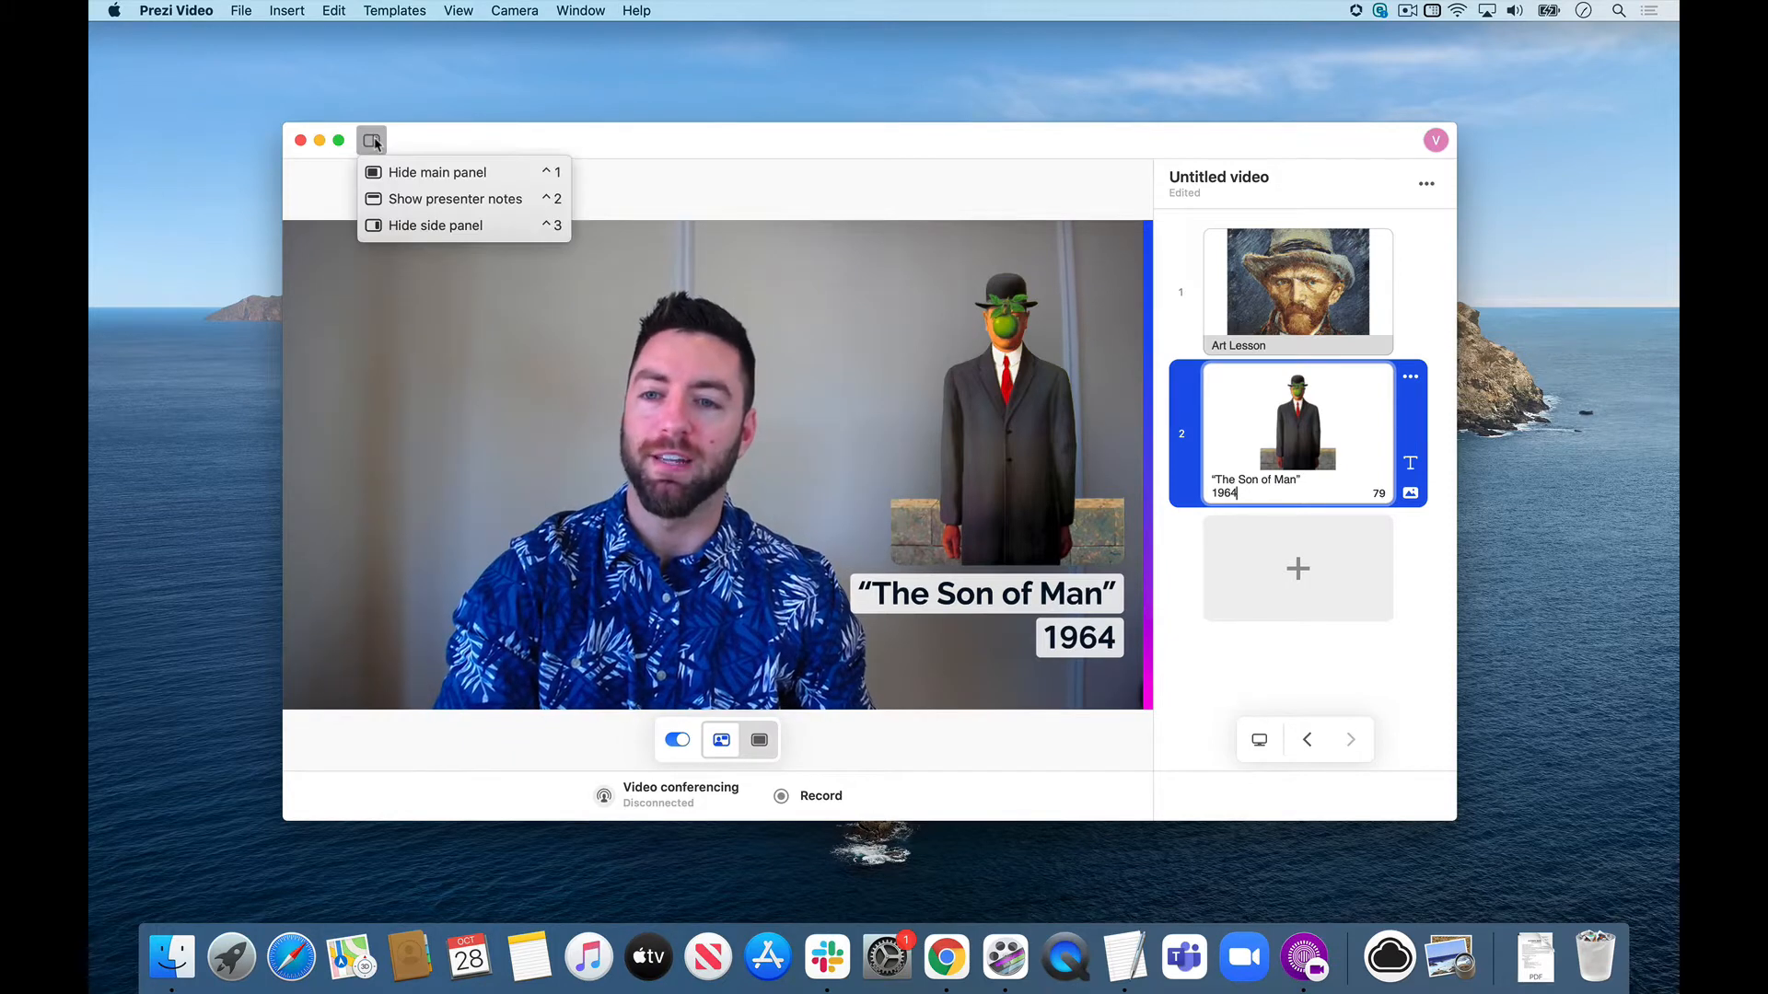
{"action": "left_click", "coordinate": [435, 203]}
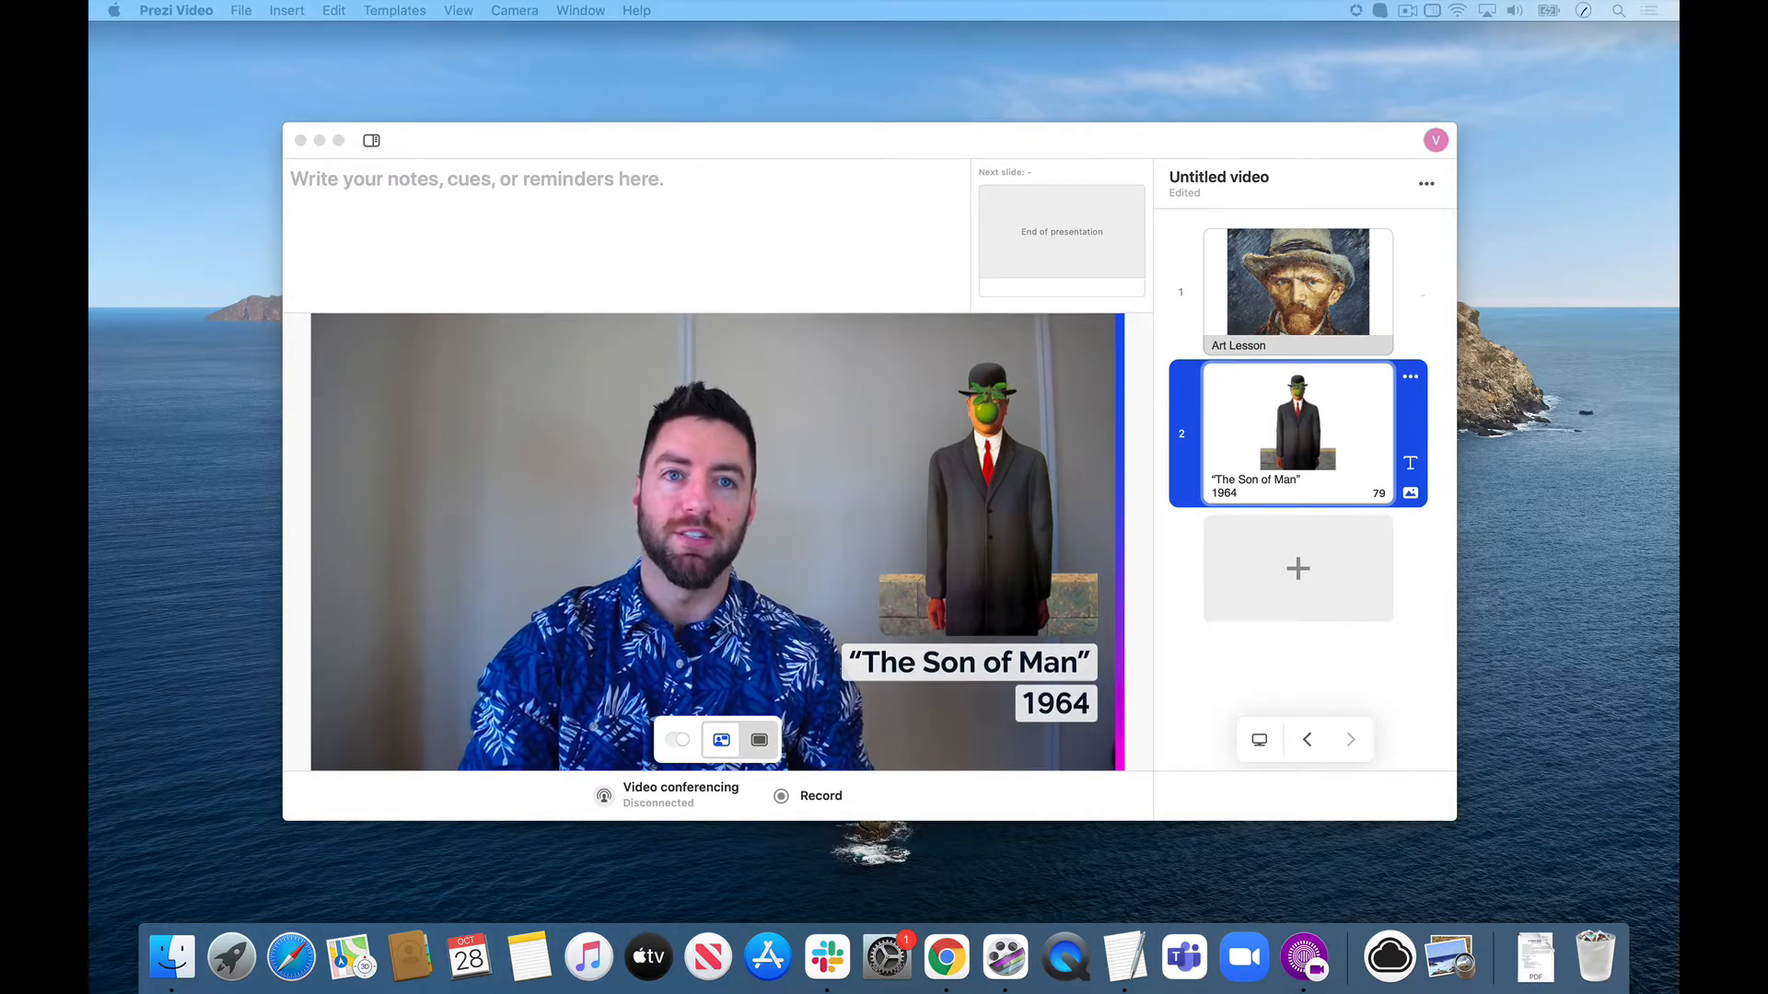
{"action": "left_click", "coordinate": [655, 264]}
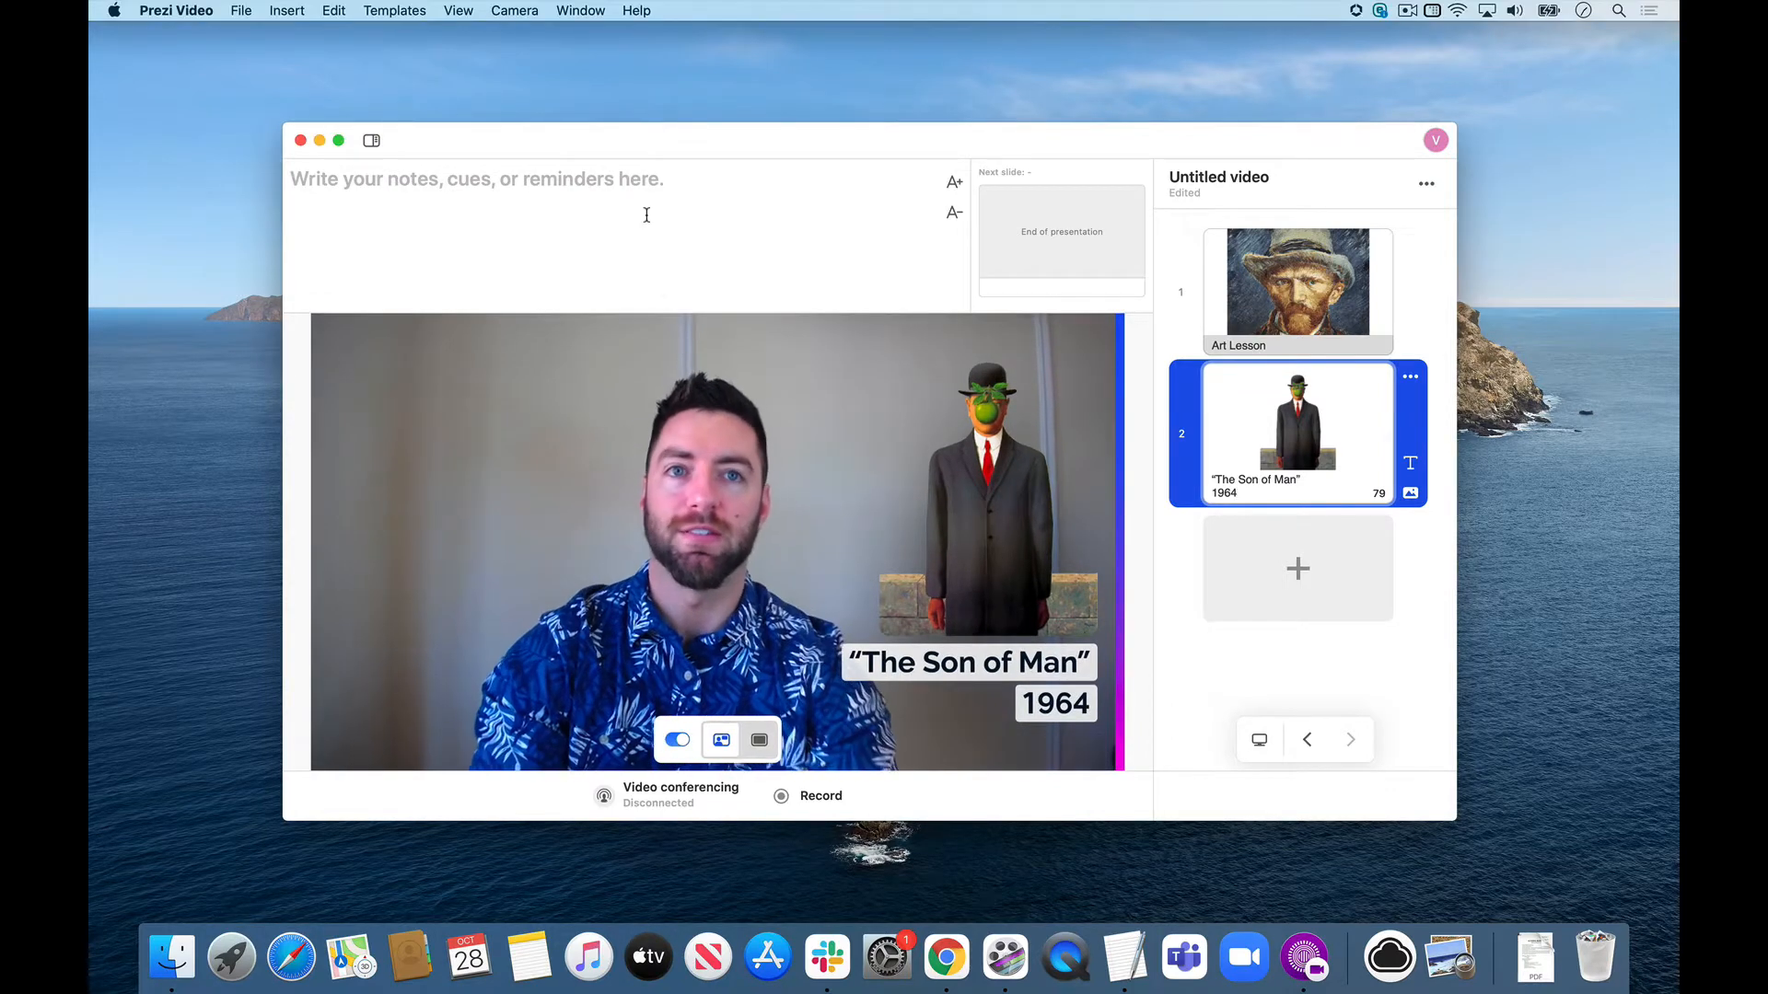
{"action": "left_click", "coordinate": [647, 215]}
{"action": "type", "text": "Mag"}
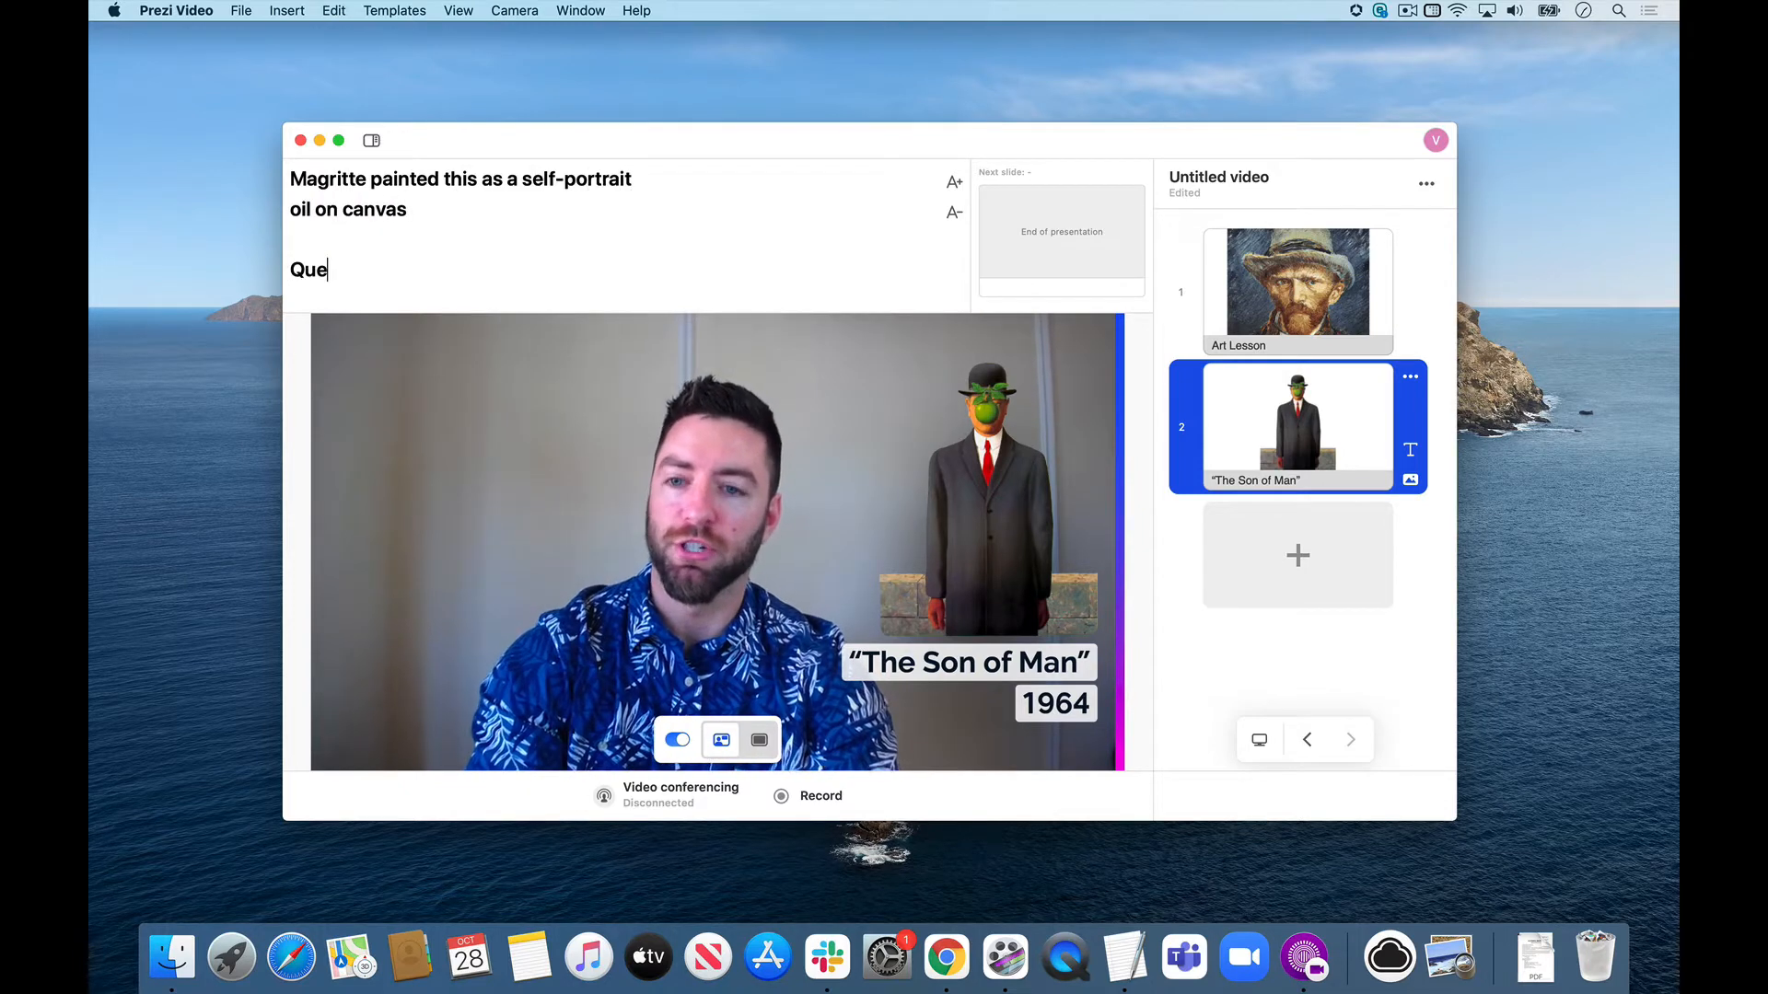
{"action": "type", "text": ":  what"}
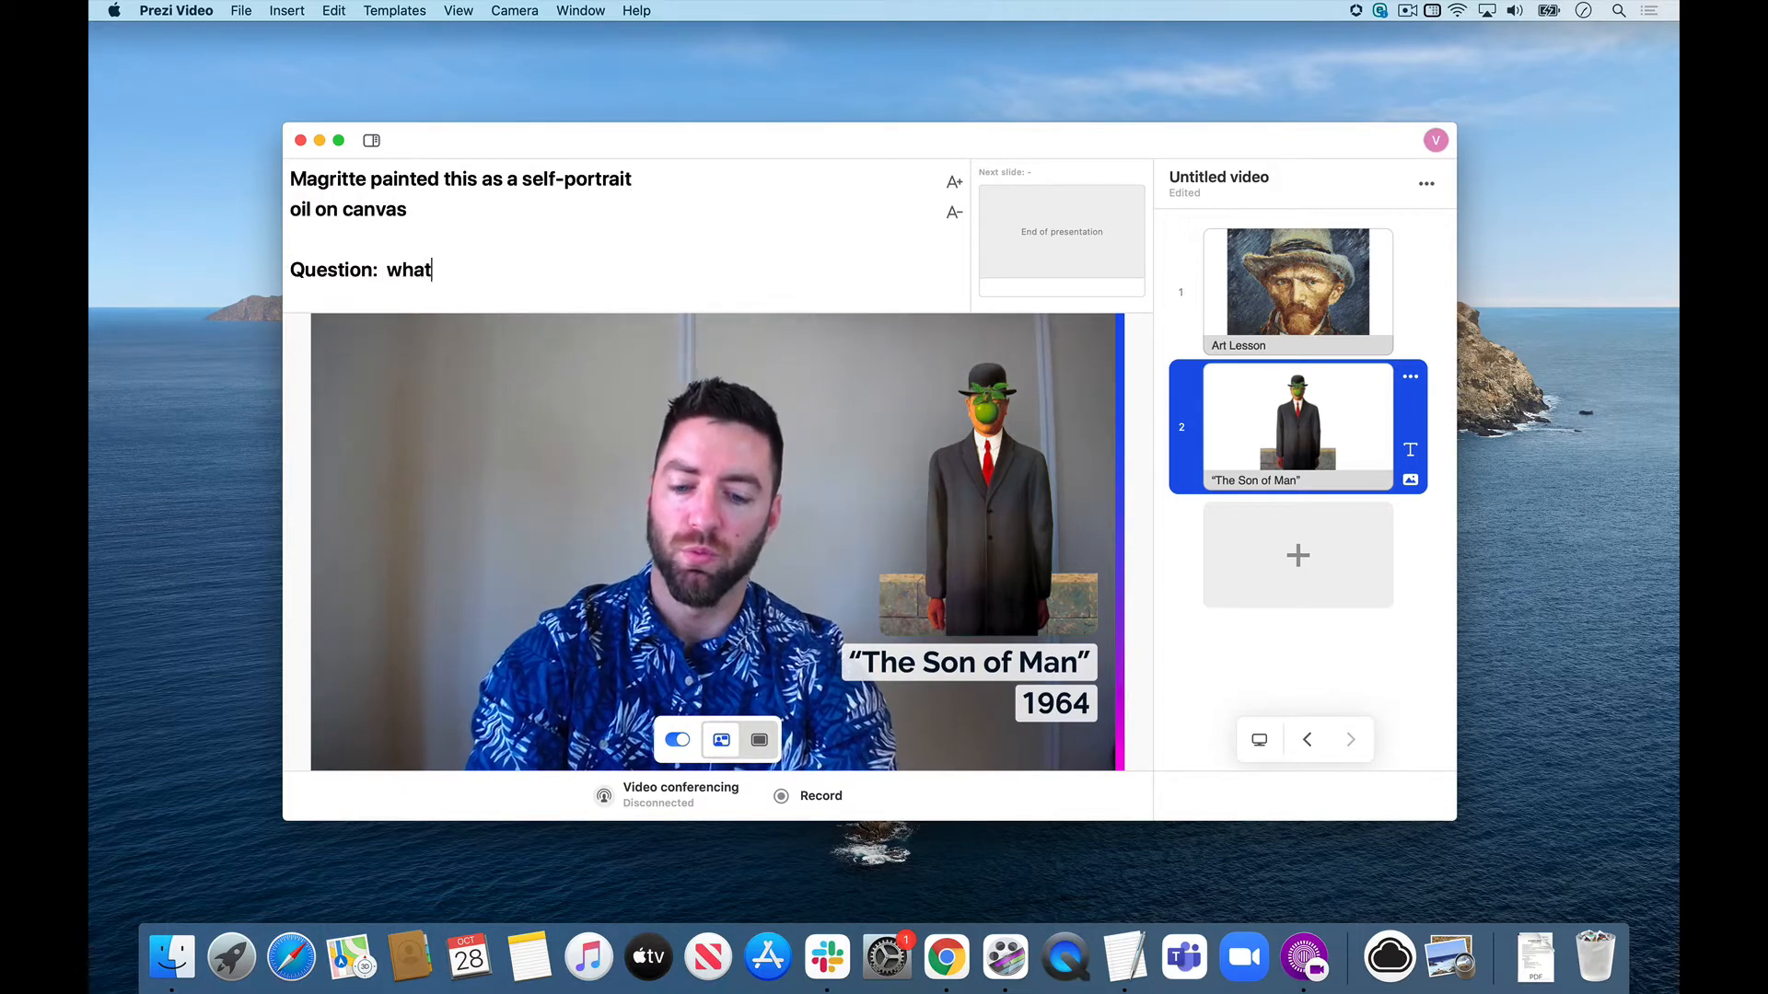
{"action": "type", "text": "'s up with his left e"}
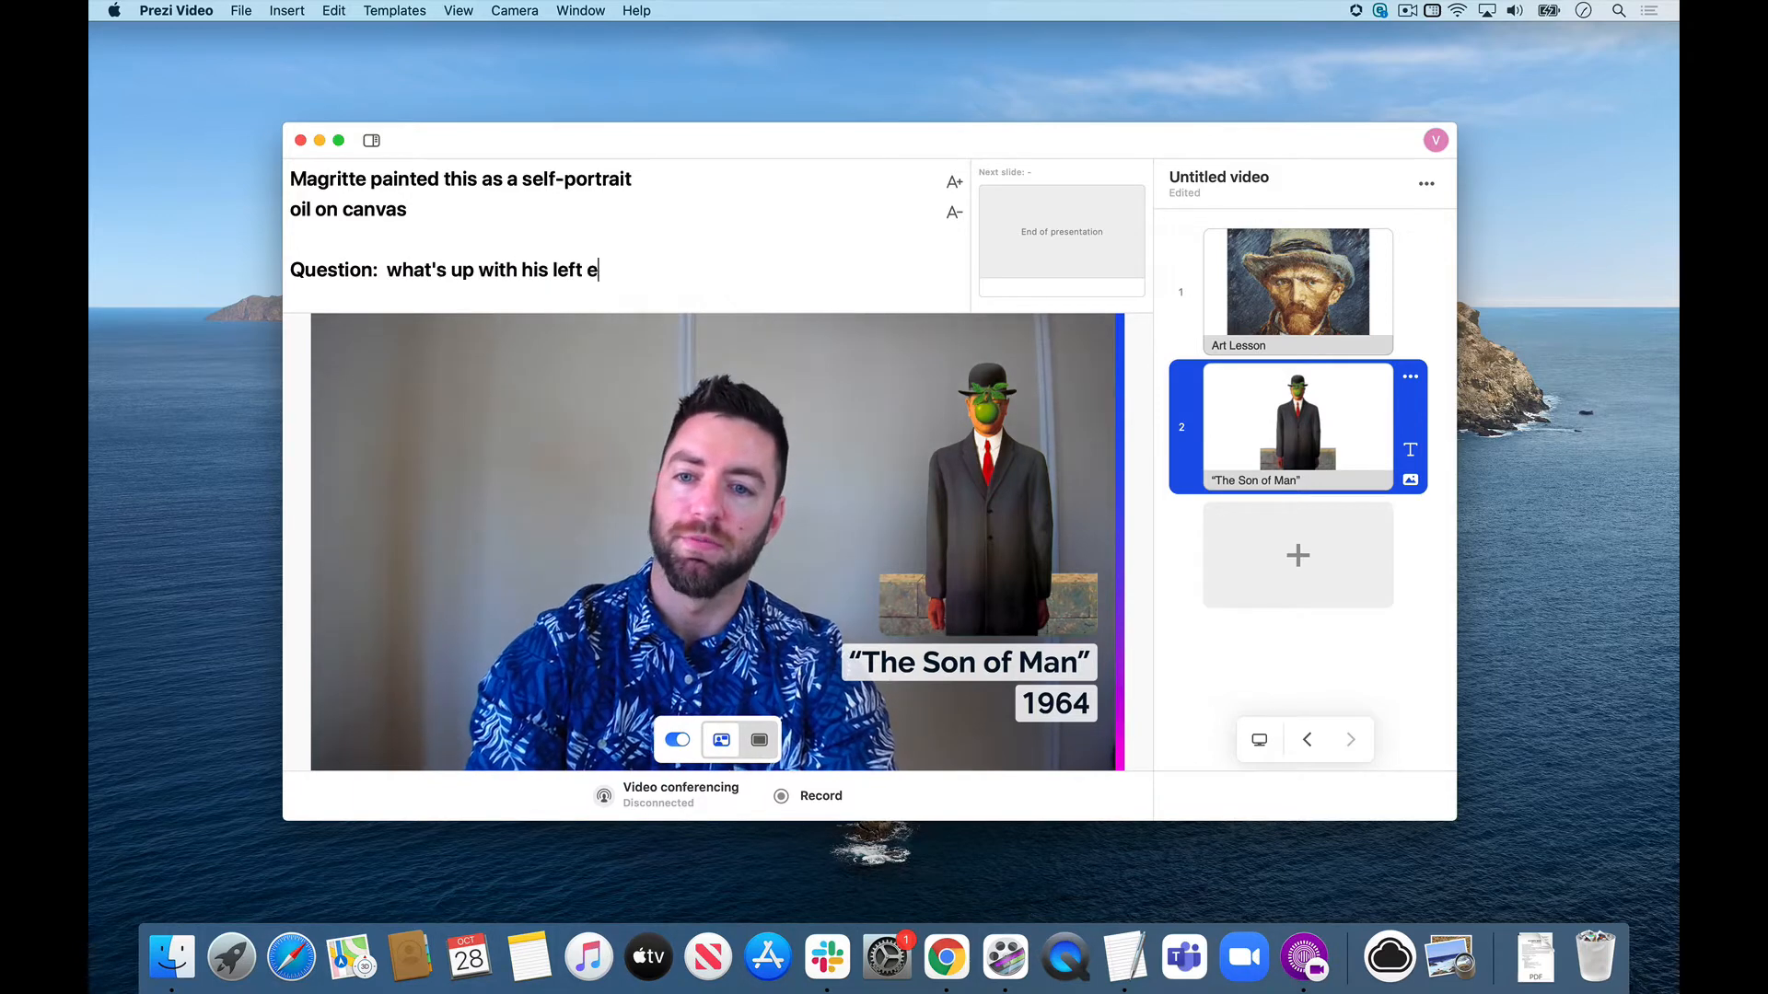
{"action": "type", "text": "lbow?"}
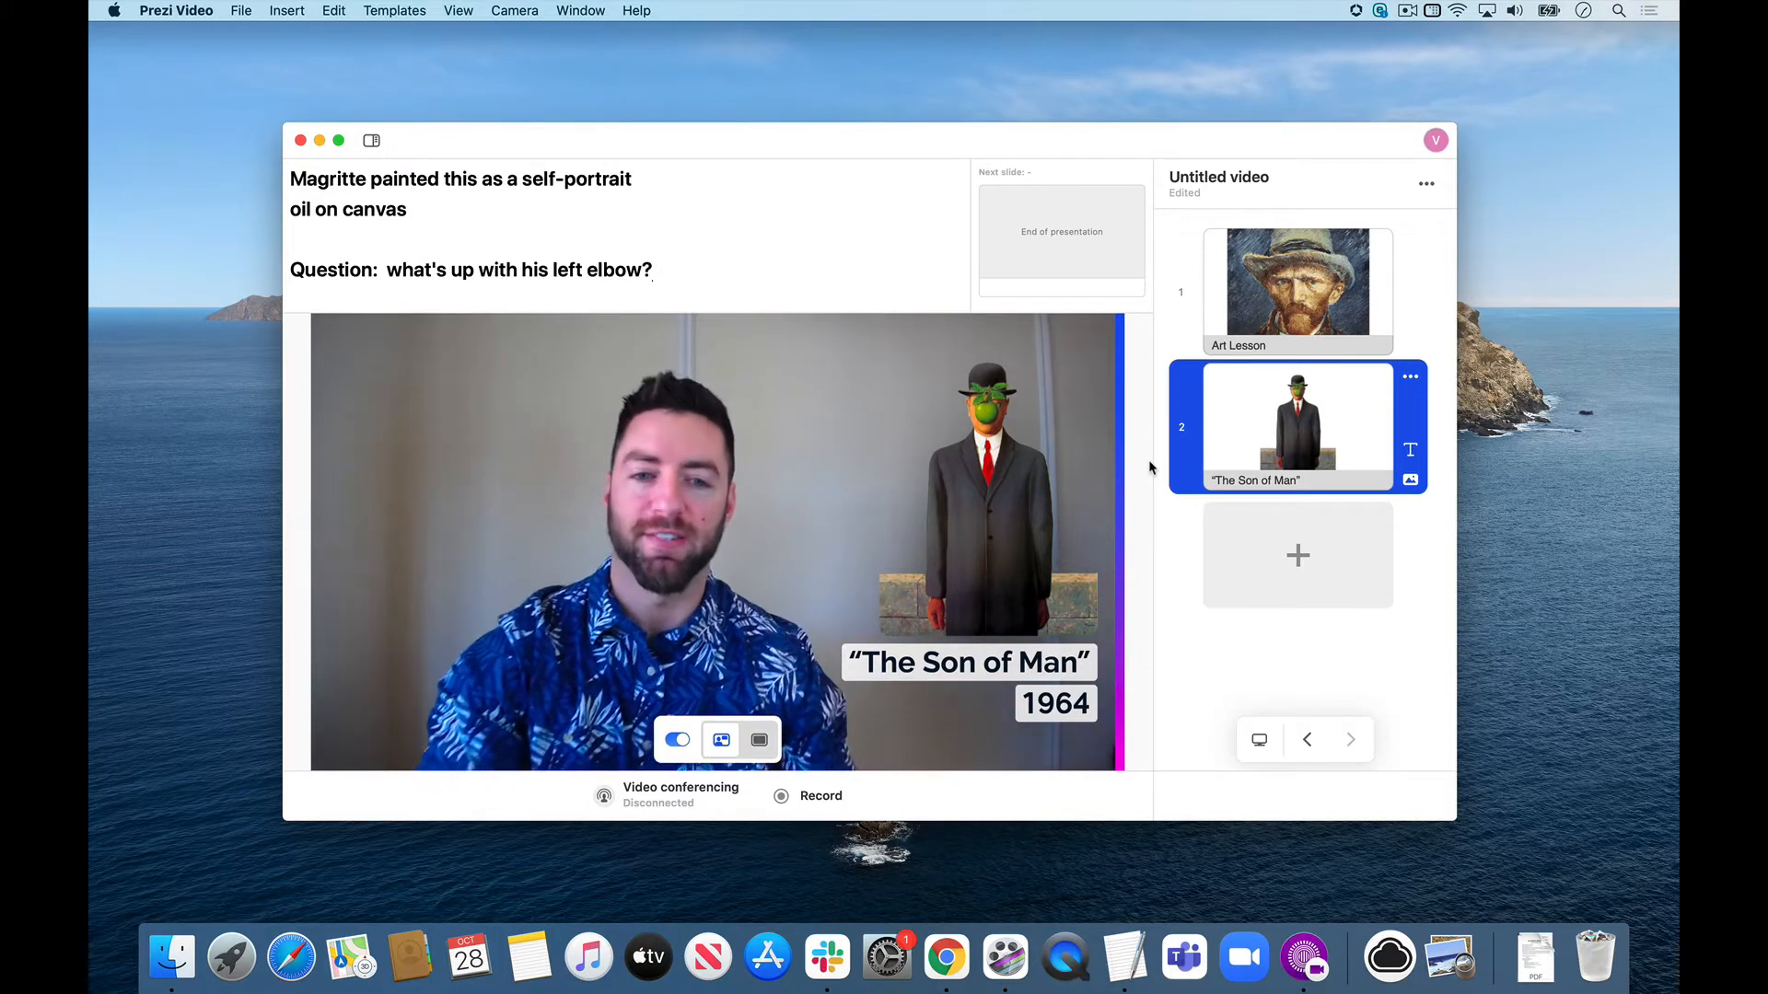
Add a third, empty slide and open the EDU folder from the desktop in Finder.
{"action": "left_click", "coordinate": [1297, 537]}
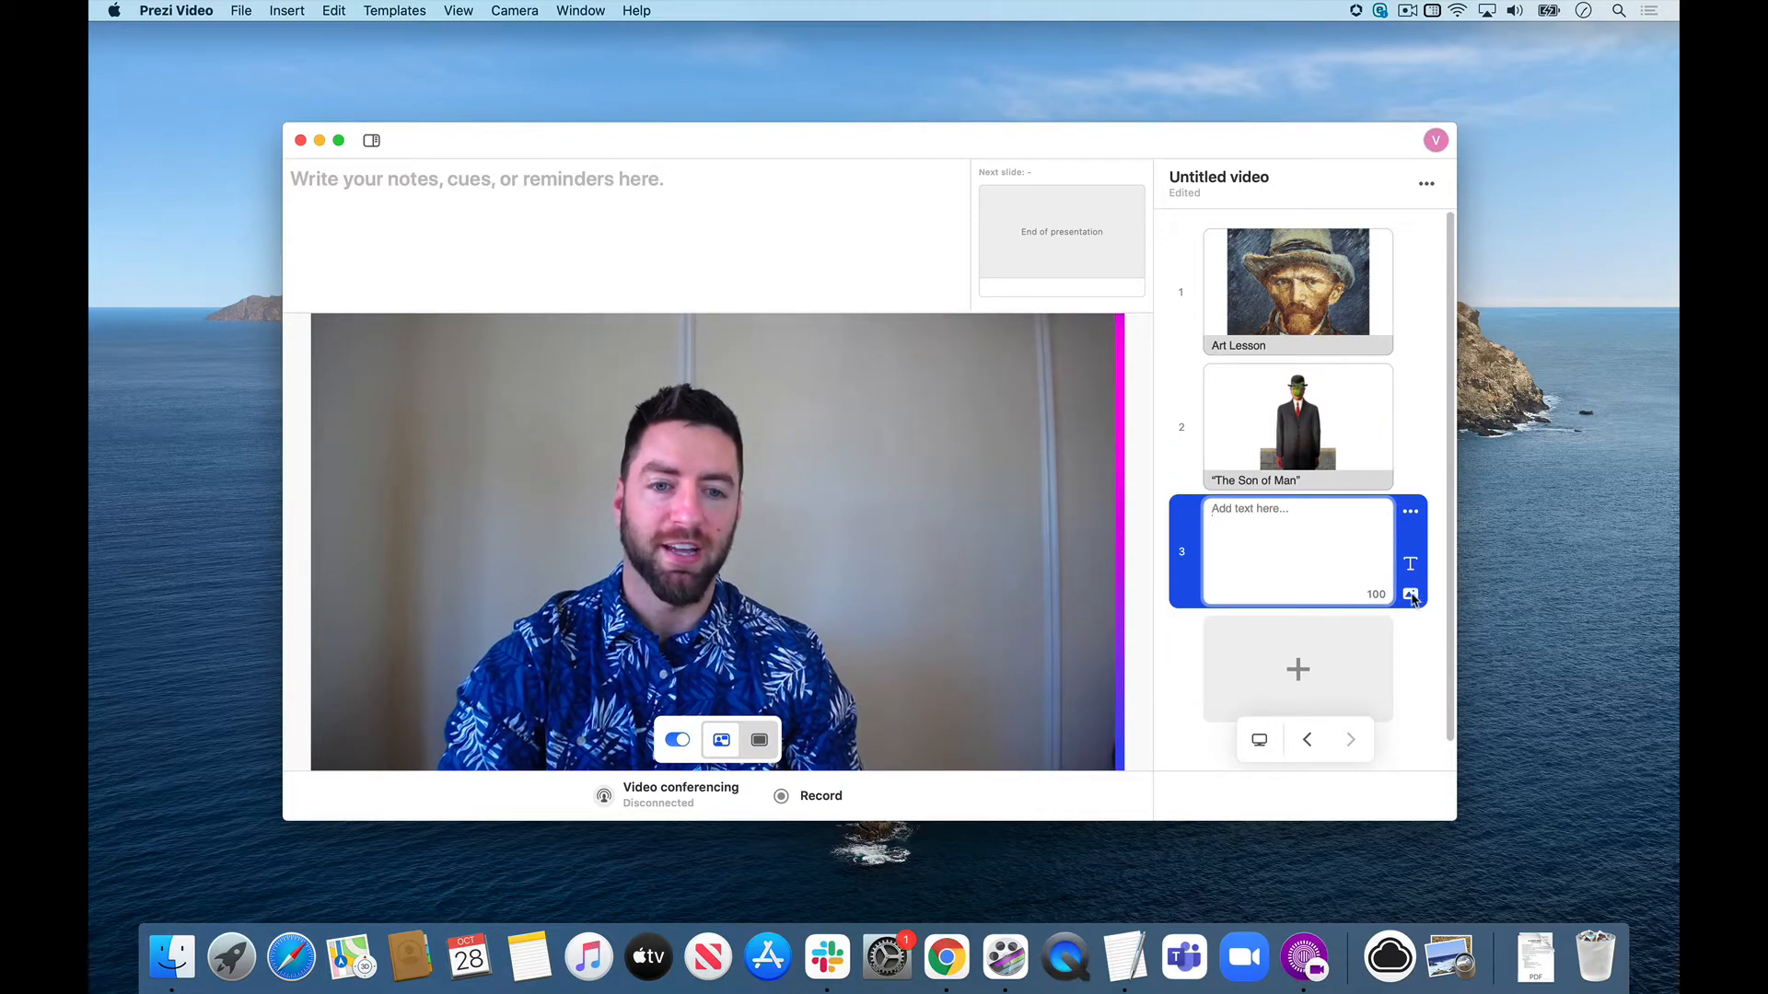
{"action": "left_click", "coordinate": [1411, 596]}
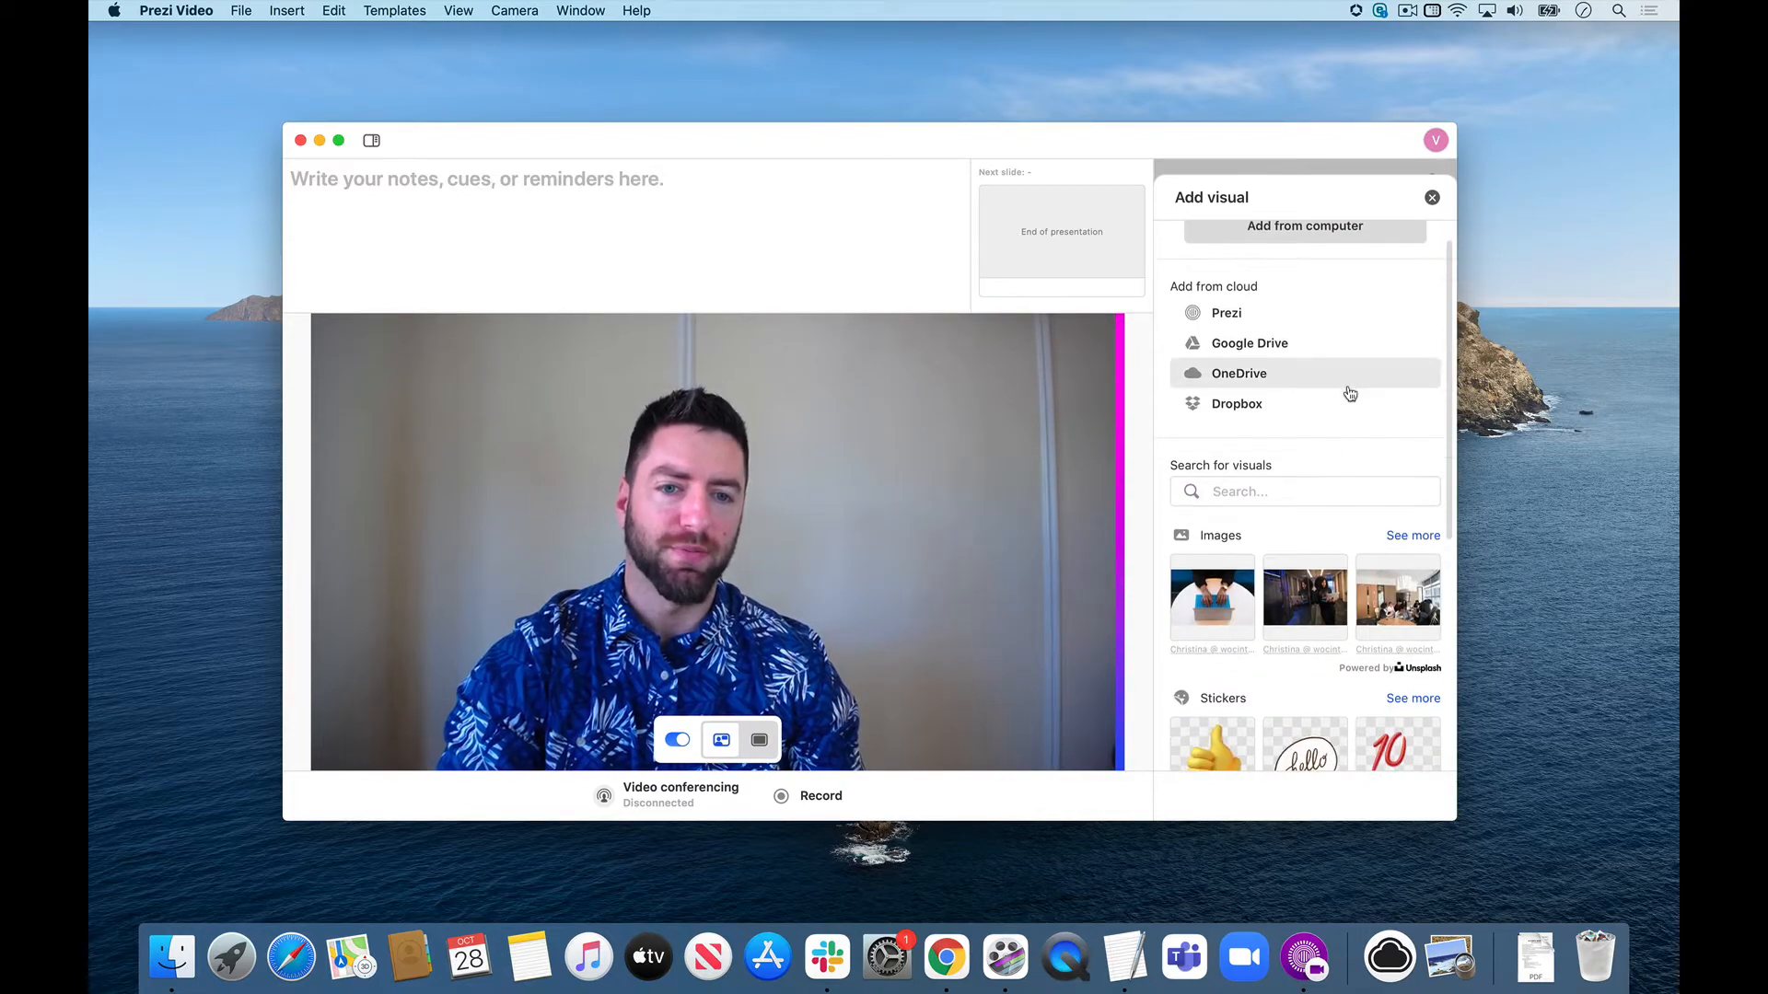
{"action": "scroll", "coordinate": [1350, 396], "scroll_direction": "down", "scroll_amount": 3}
{"action": "scroll", "coordinate": [1346, 419], "scroll_direction": "up", "scroll_amount": 4}
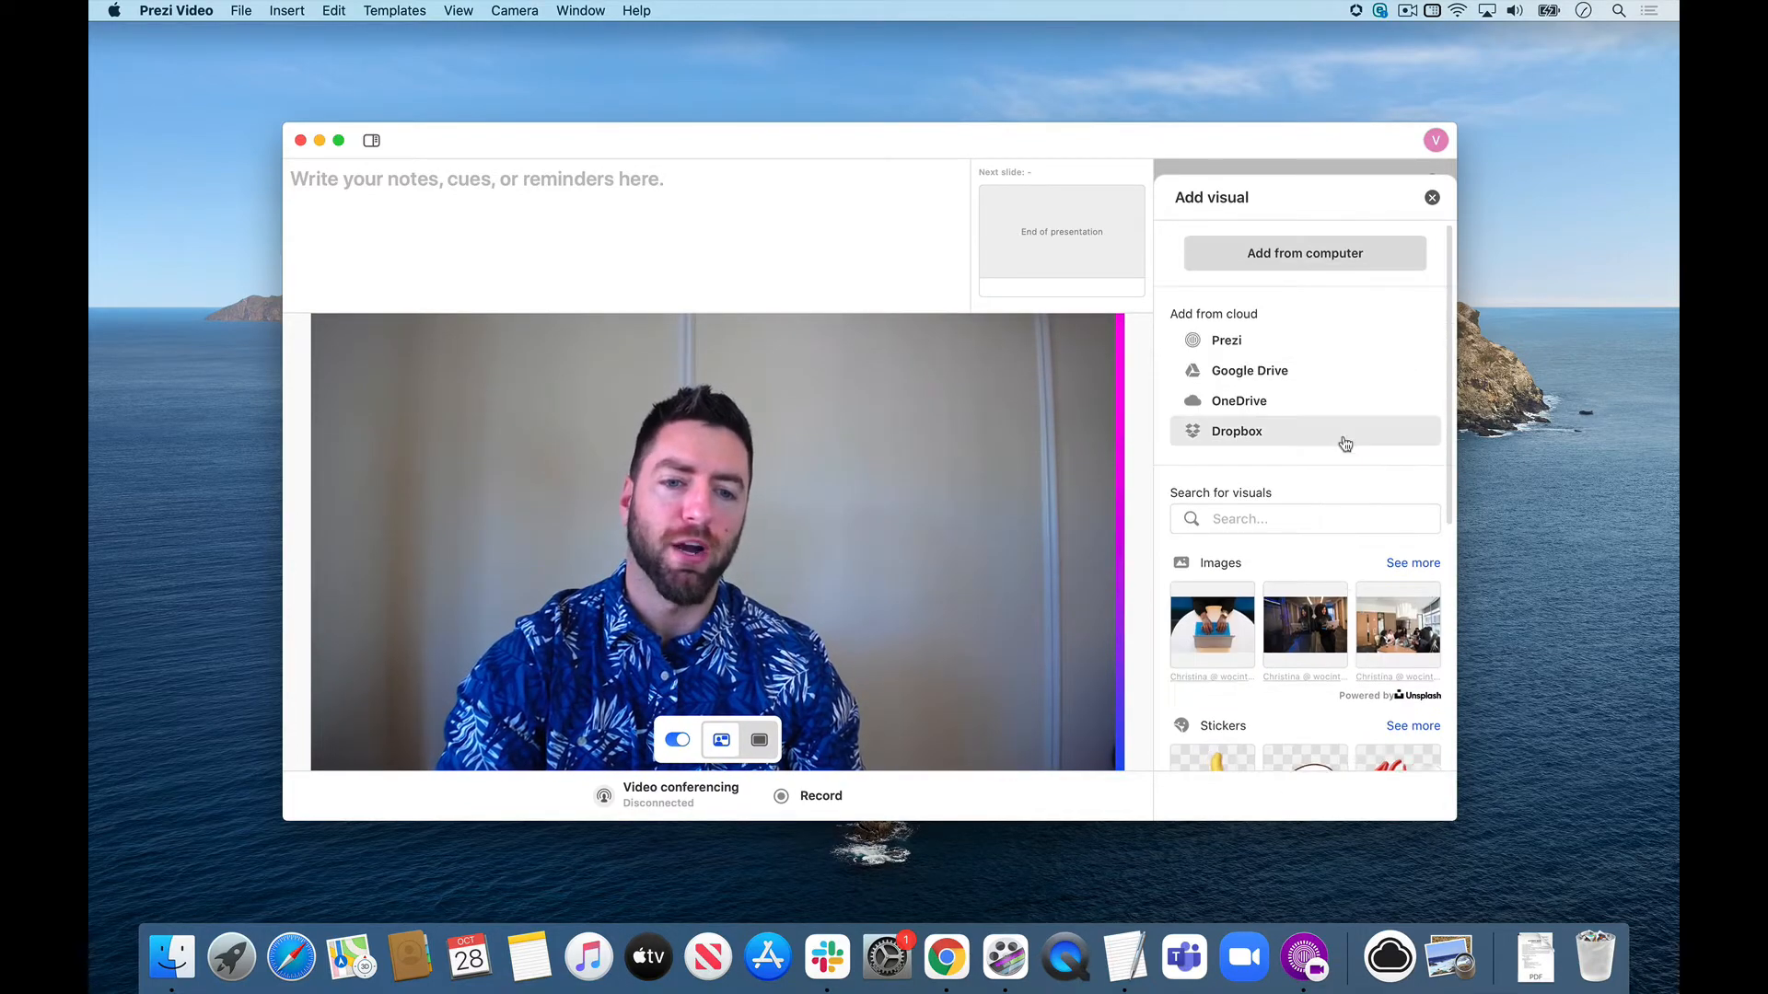
{"action": "left_click", "coordinate": [1434, 11]}
{"action": "double_click", "coordinate": [1595, 275]}
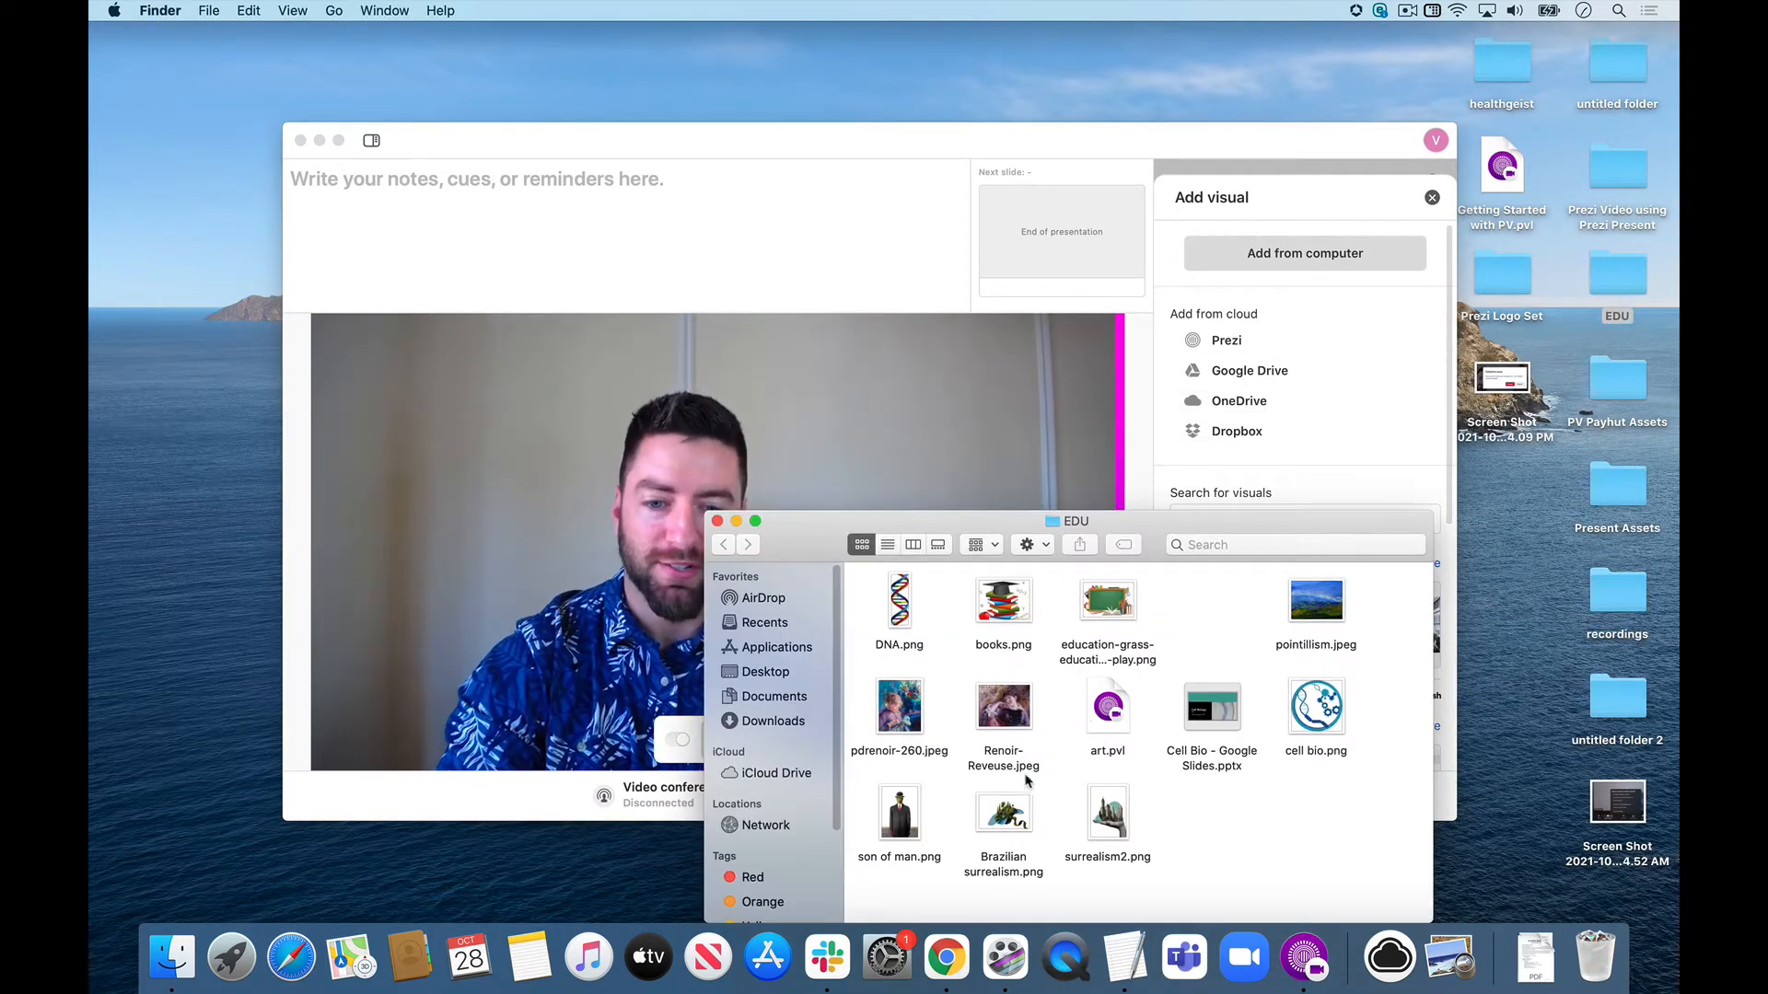
Close the visual picker, arrange both windows so slide 3 is reachable, and place Brazilian surrealism.png from the EDU folder on it.
{"action": "mouse_move", "coordinate": [1008, 815]}
{"action": "left_mouse_down"}
{"action": "mouse_move", "coordinate": [1225, 359]}
{"action": "mouse_move", "coordinate": [1403, 536]}
{"action": "mouse_move", "coordinate": [1319, 610]}
{"action": "mouse_move", "coordinate": [1104, 728]}
{"action": "mouse_move", "coordinate": [1003, 822]}
{"action": "left_mouse_up"}
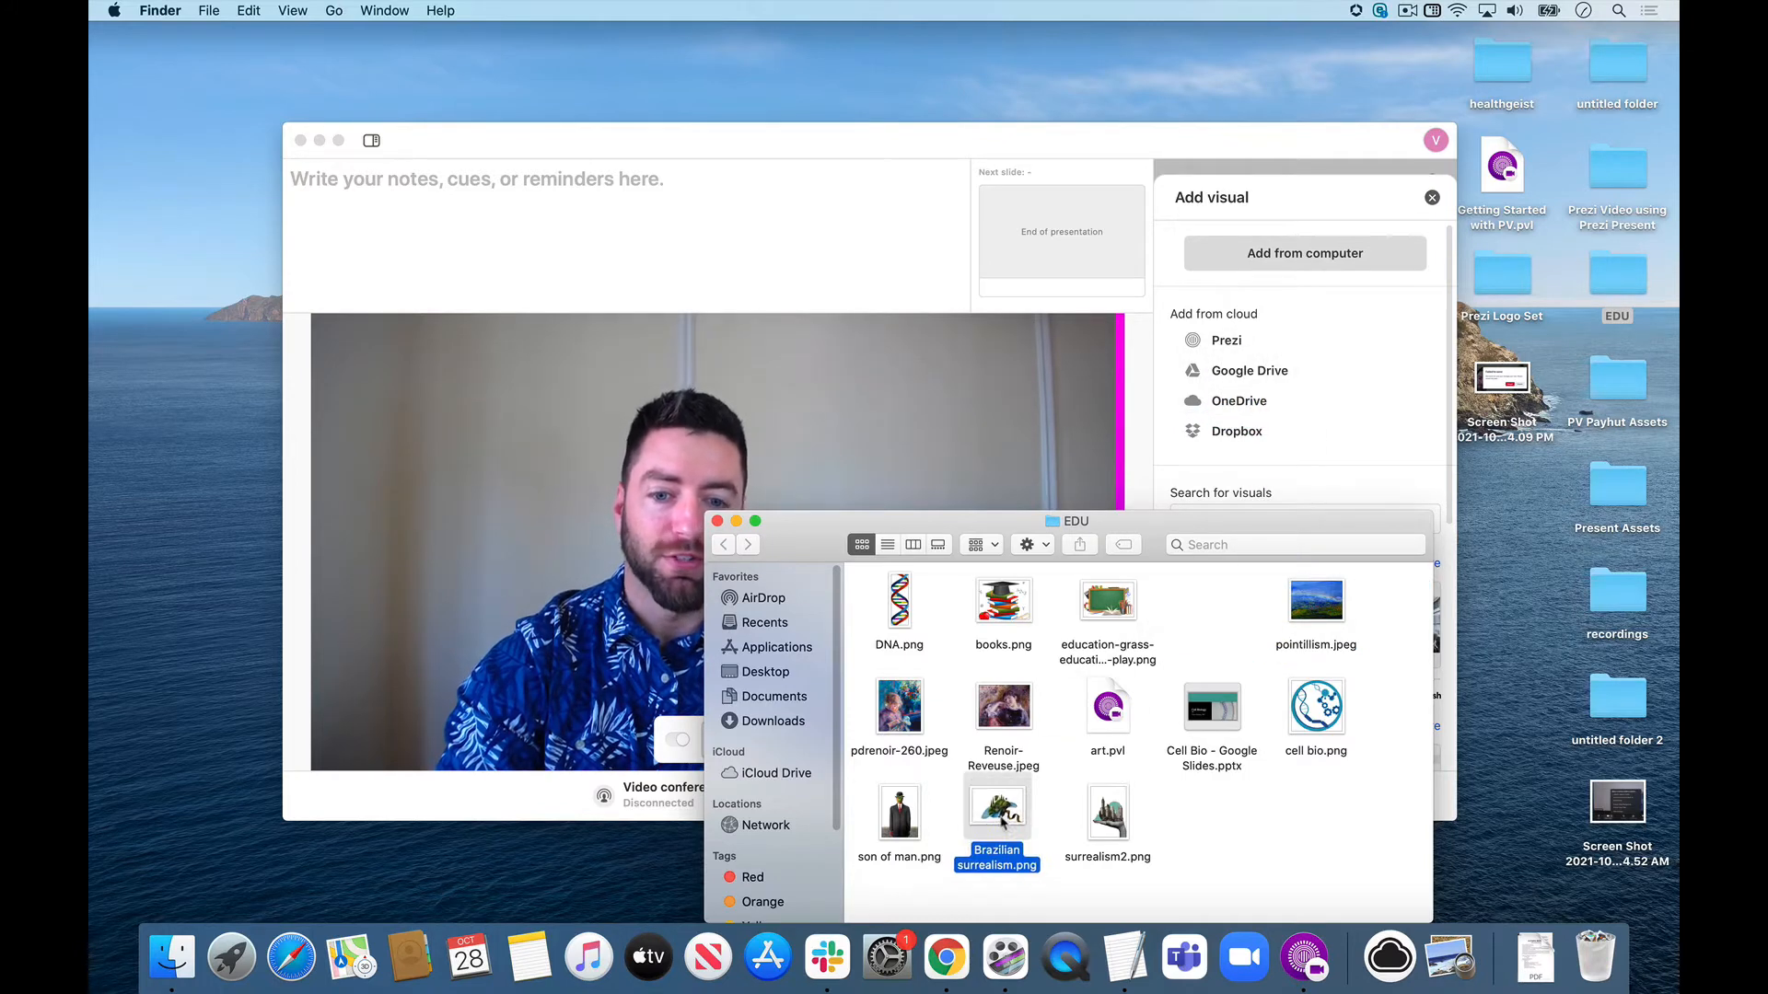
{"action": "left_click", "coordinate": [1432, 199]}
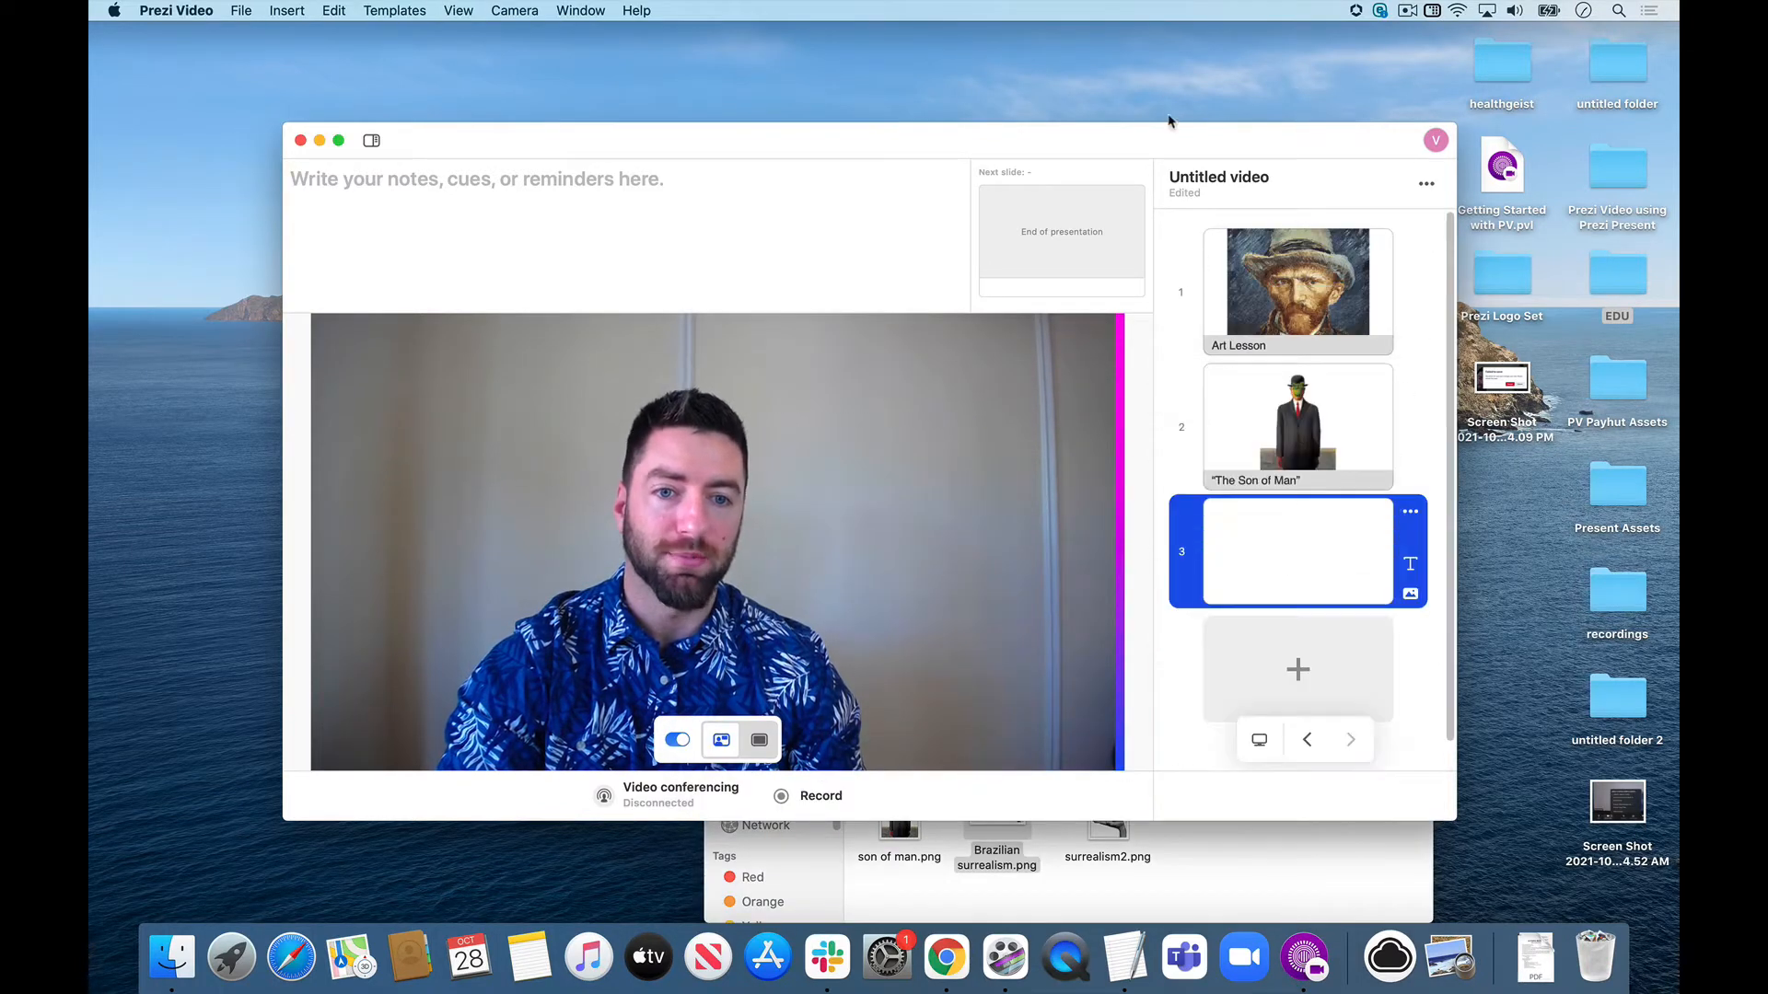
{"action": "left_click_drag", "start_coordinate": [1158, 148], "coordinate": [1033, 120]}
{"action": "left_click", "coordinate": [1286, 875]}
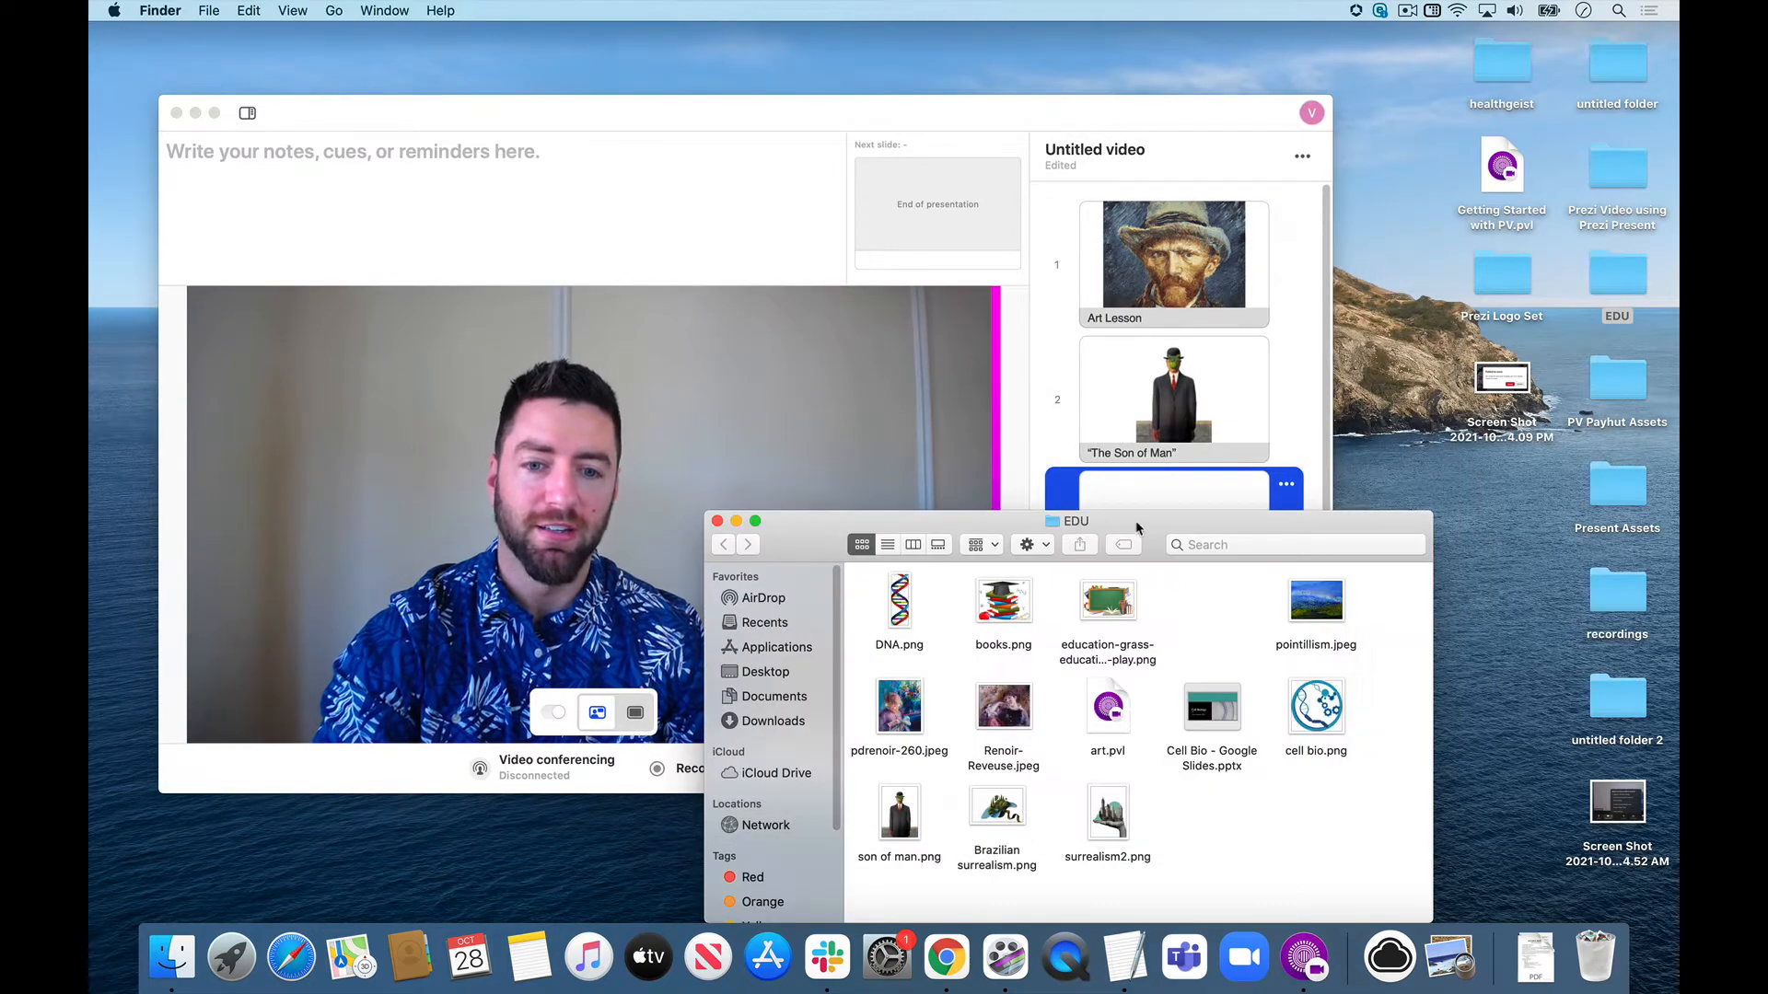
{"action": "left_click_drag", "start_coordinate": [1135, 521], "coordinate": [1123, 615]}
{"action": "left_click_drag", "start_coordinate": [989, 907], "coordinate": [1165, 541]}
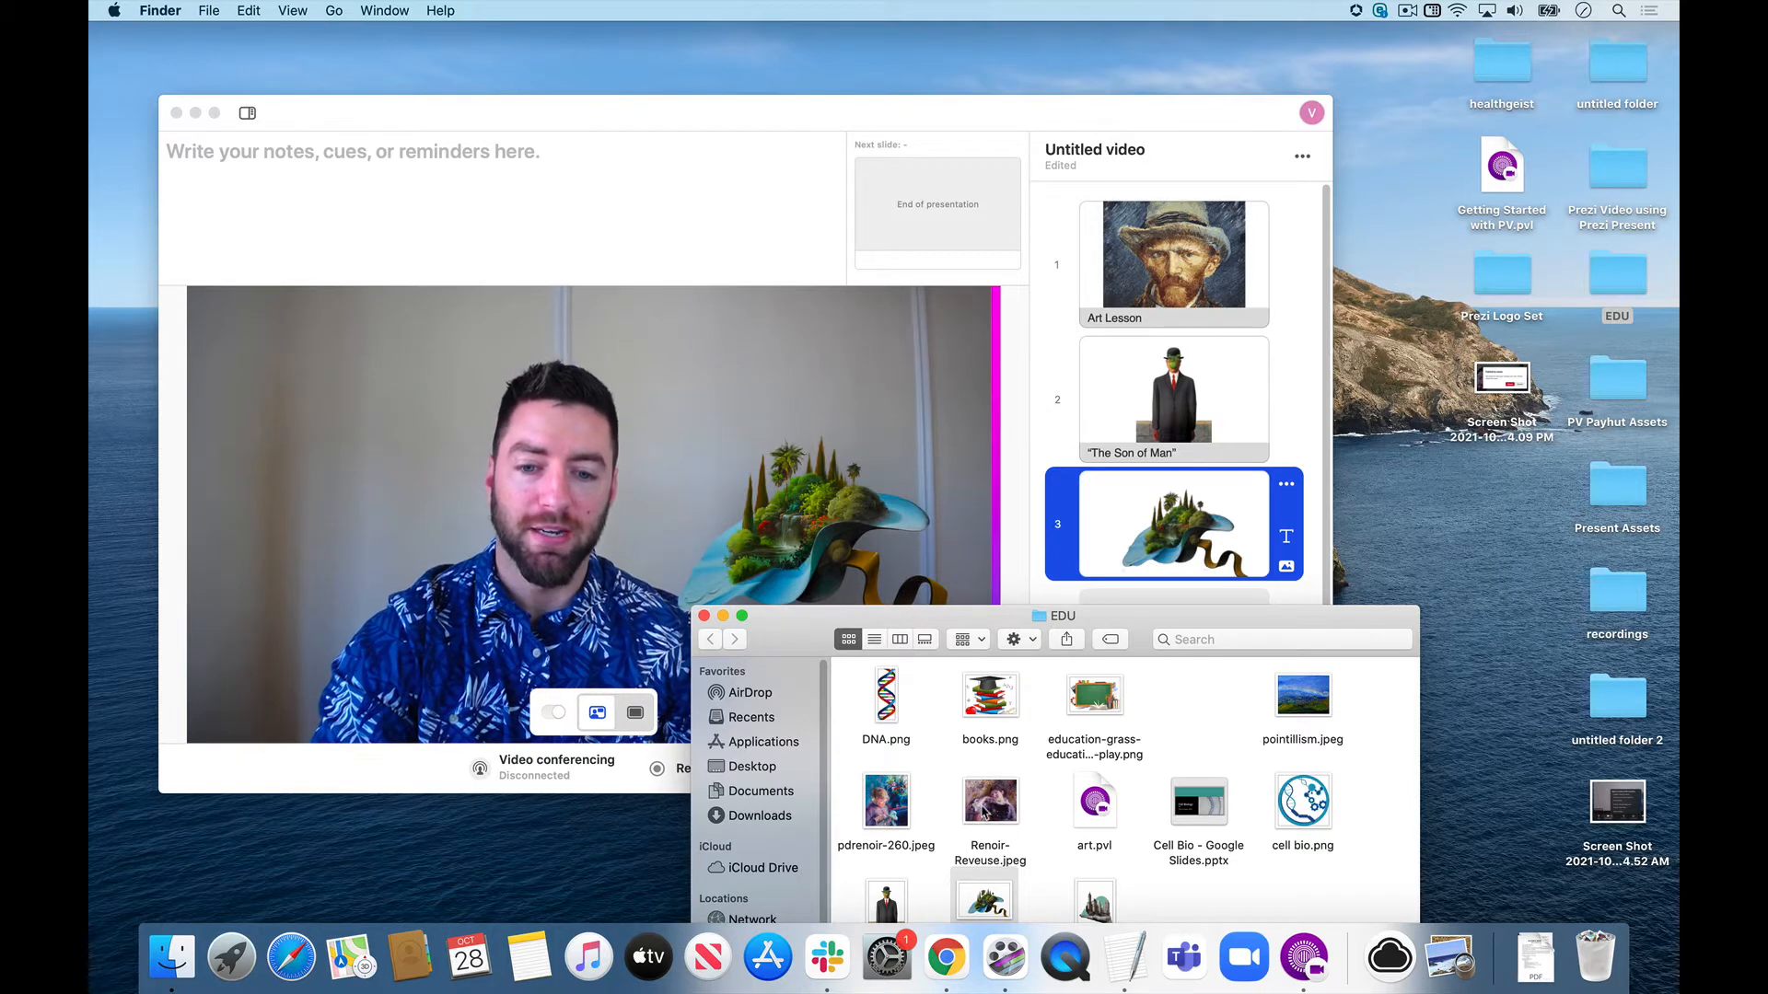
Add Renoir-Reveuse.jpeg from the EDU folder as a fourth slide and go back to slide 3.
{"action": "left_click_drag", "start_coordinate": [990, 801], "coordinate": [875, 572]}
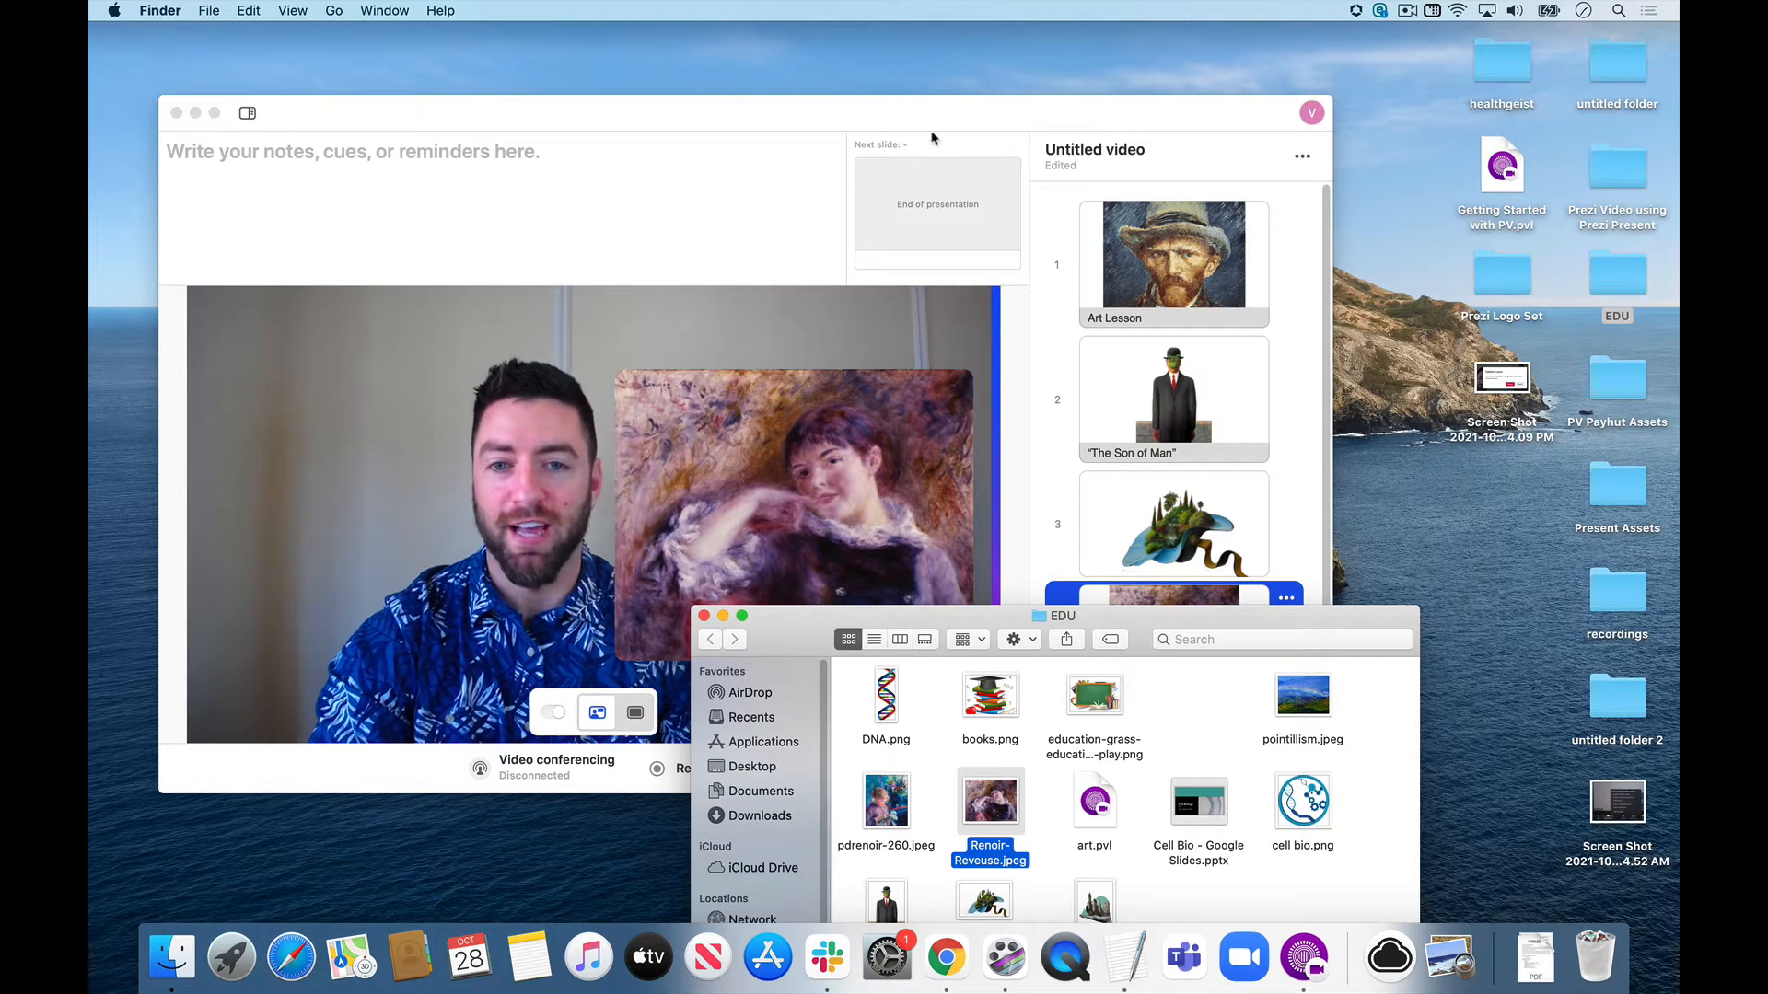
{"action": "left_click", "coordinate": [931, 139]}
{"action": "left_click", "coordinate": [1186, 548]}
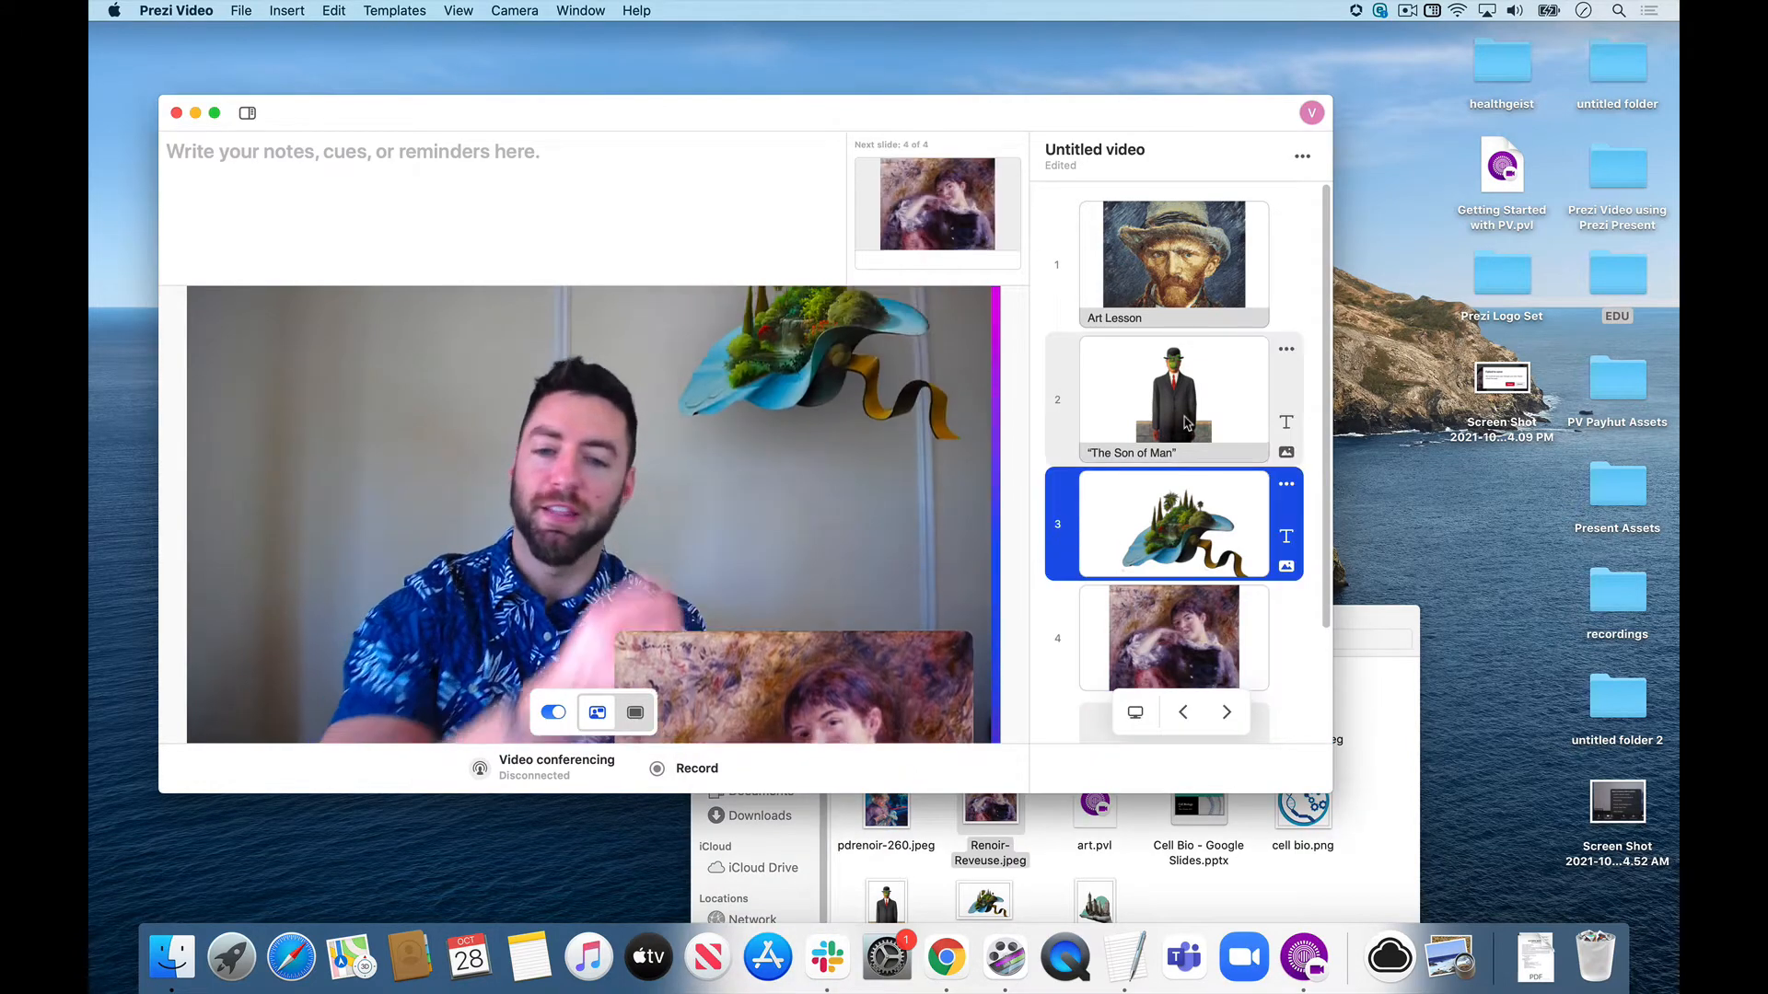
Close the EDU folder and shift the video window slightly across the desktop.
{"action": "left_click_drag", "start_coordinate": [1373, 620], "coordinate": [1517, 385]}
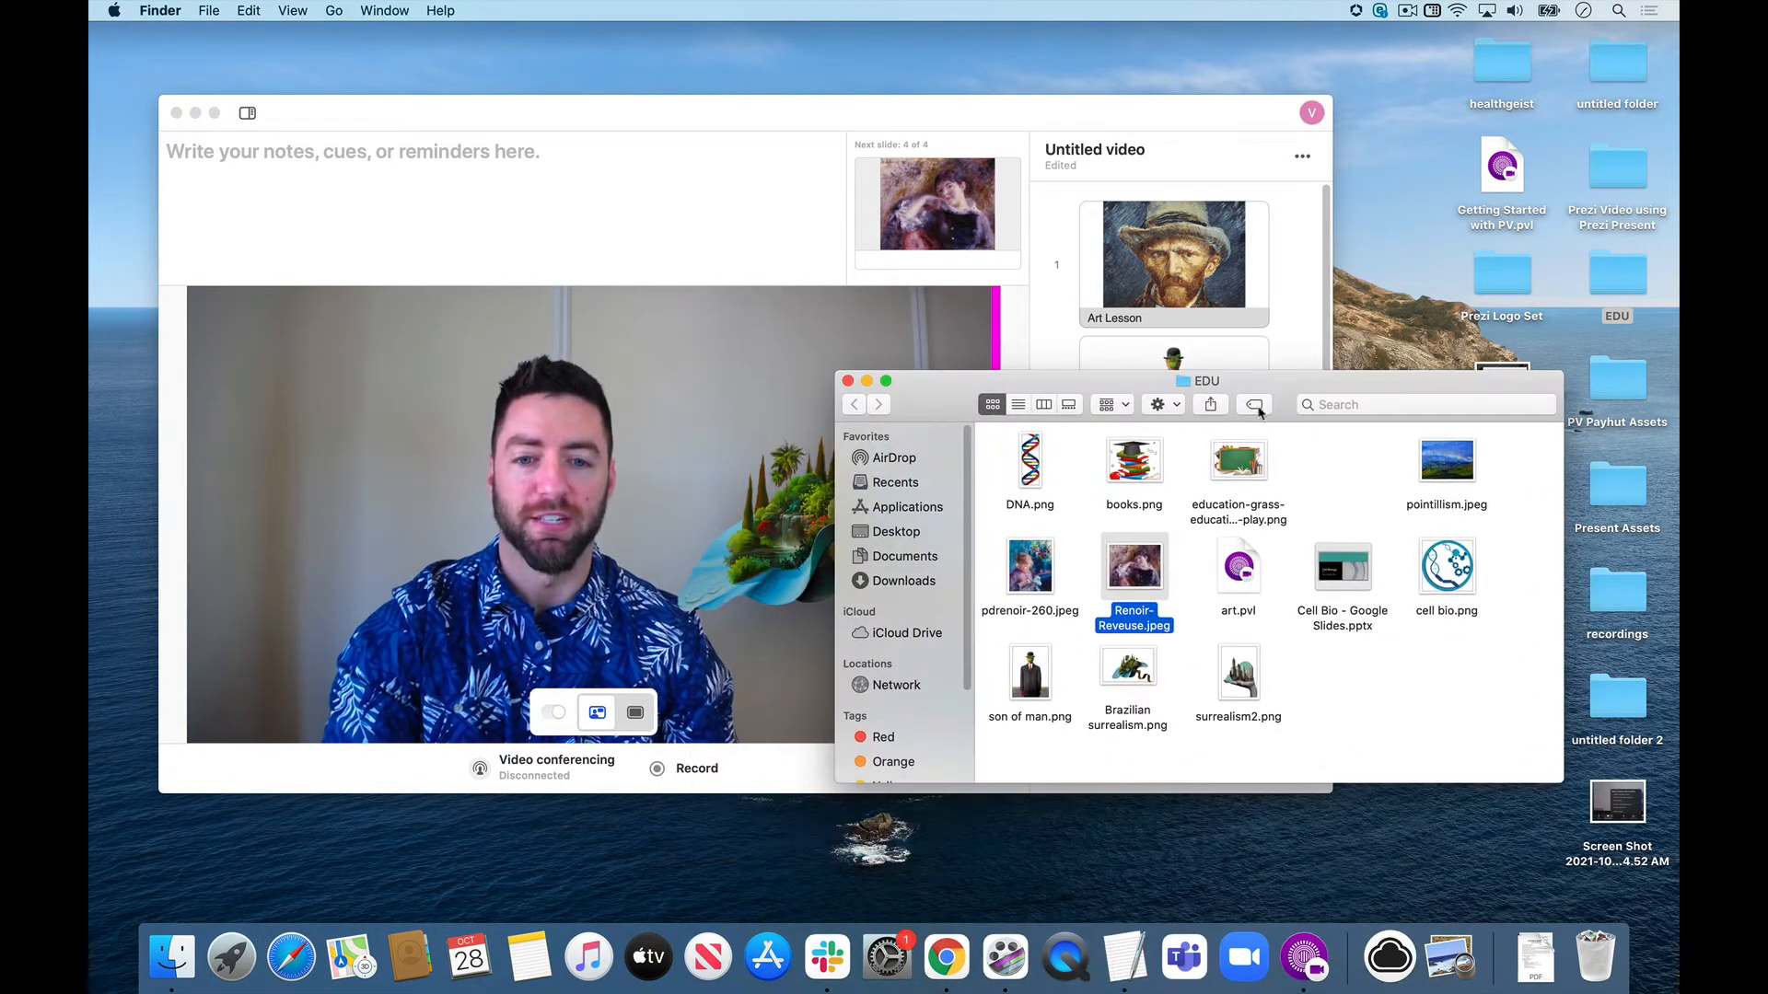
{"action": "left_click", "coordinate": [847, 382]}
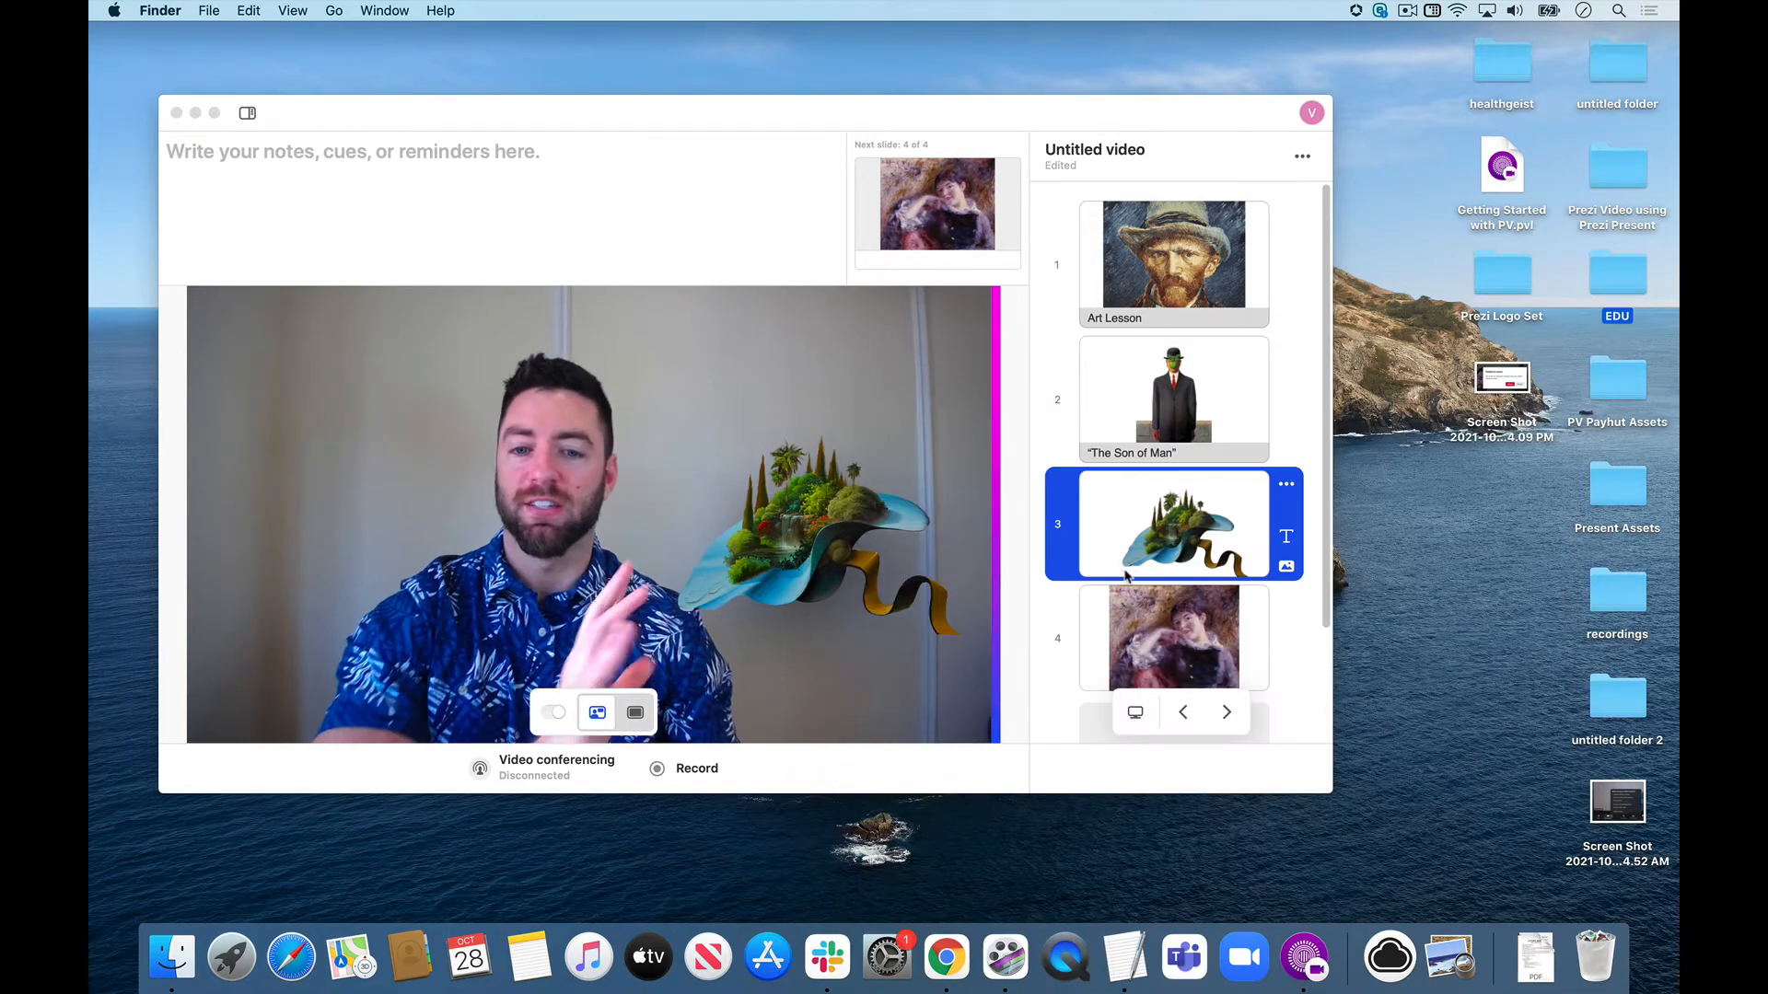
{"action": "left_click_drag", "start_coordinate": [902, 115], "coordinate": [973, 114]}
On slide 1, browse the template gallery and try the blue panel, beige dotted, black label and blue-yellow bubble templates.
{"action": "left_click", "coordinate": [1195, 279]}
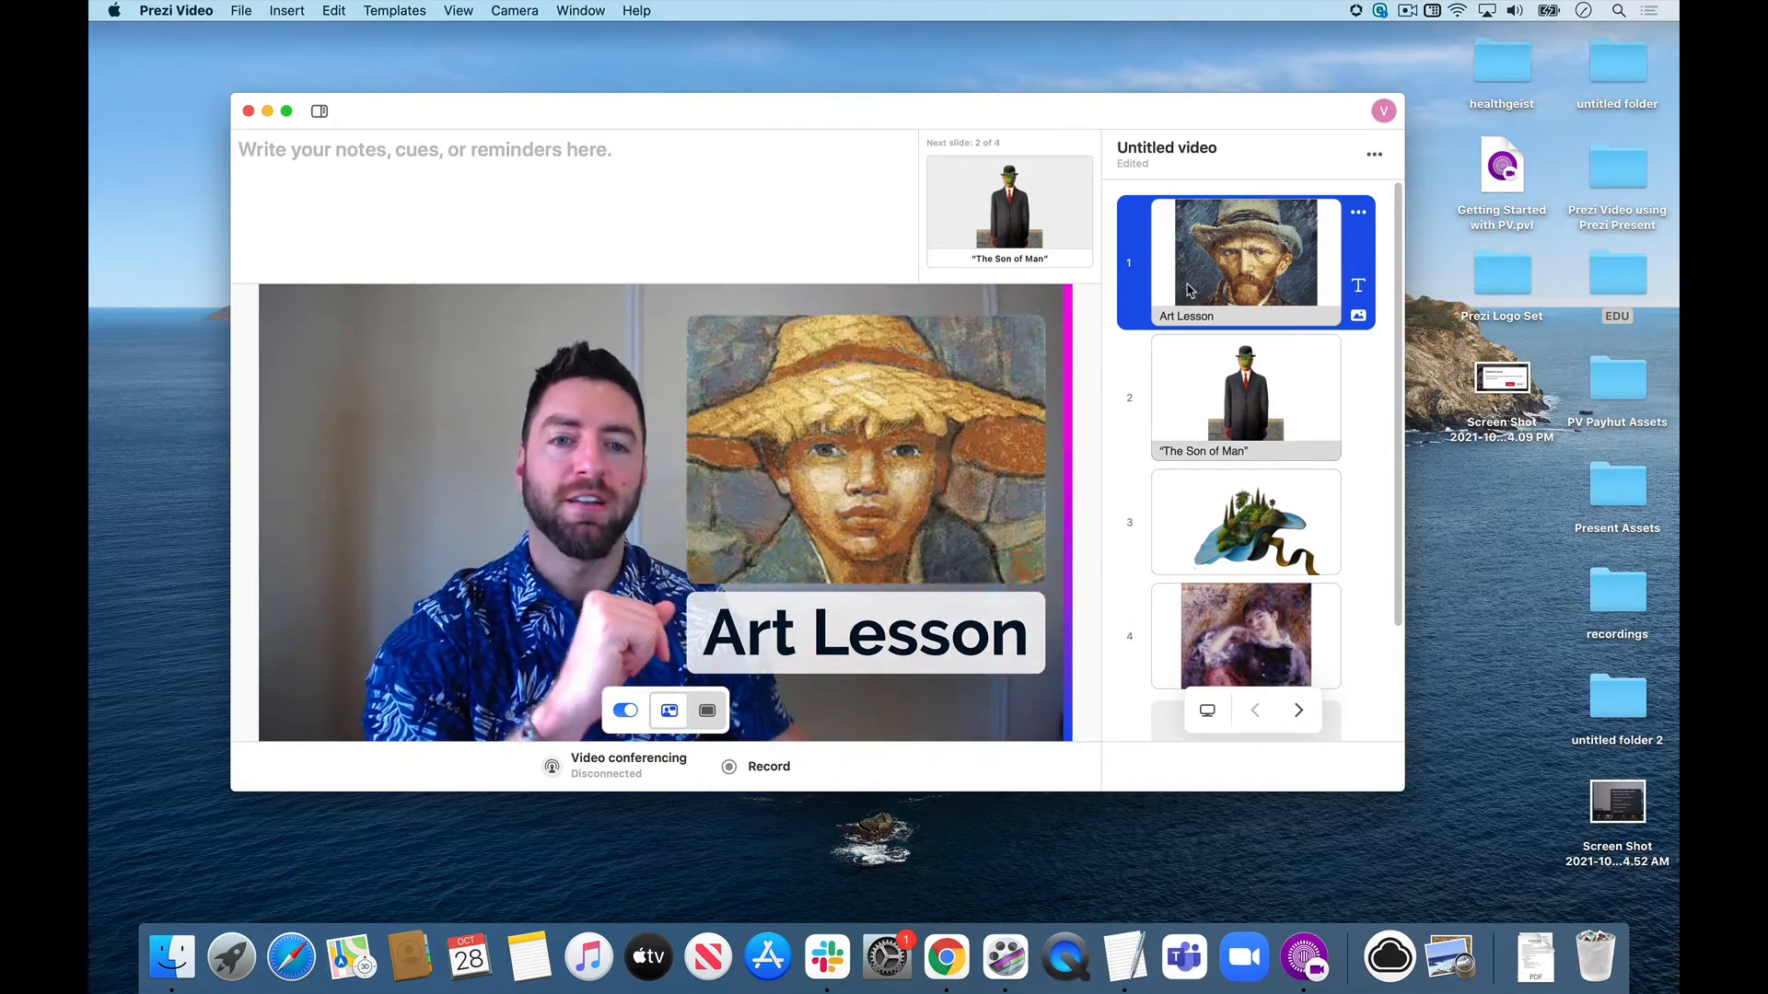
{"action": "left_click", "coordinate": [1386, 160]}
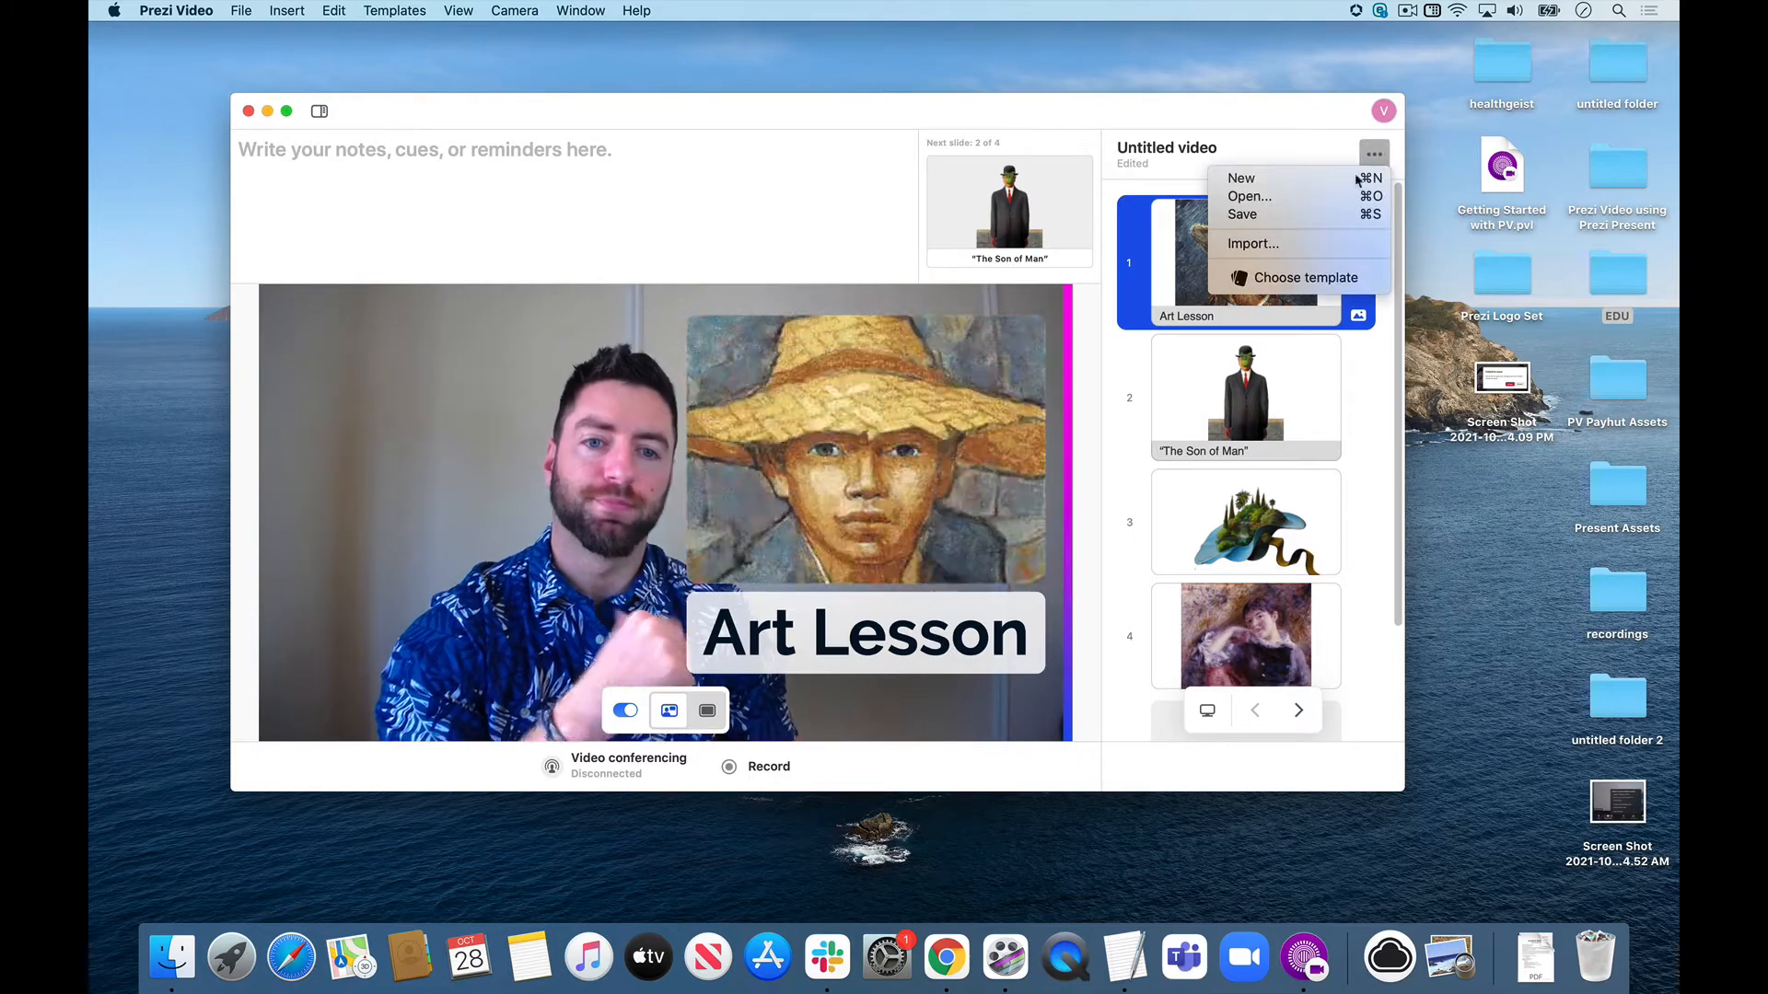
{"action": "left_click", "coordinate": [1296, 279]}
{"action": "left_click", "coordinate": [1245, 332]}
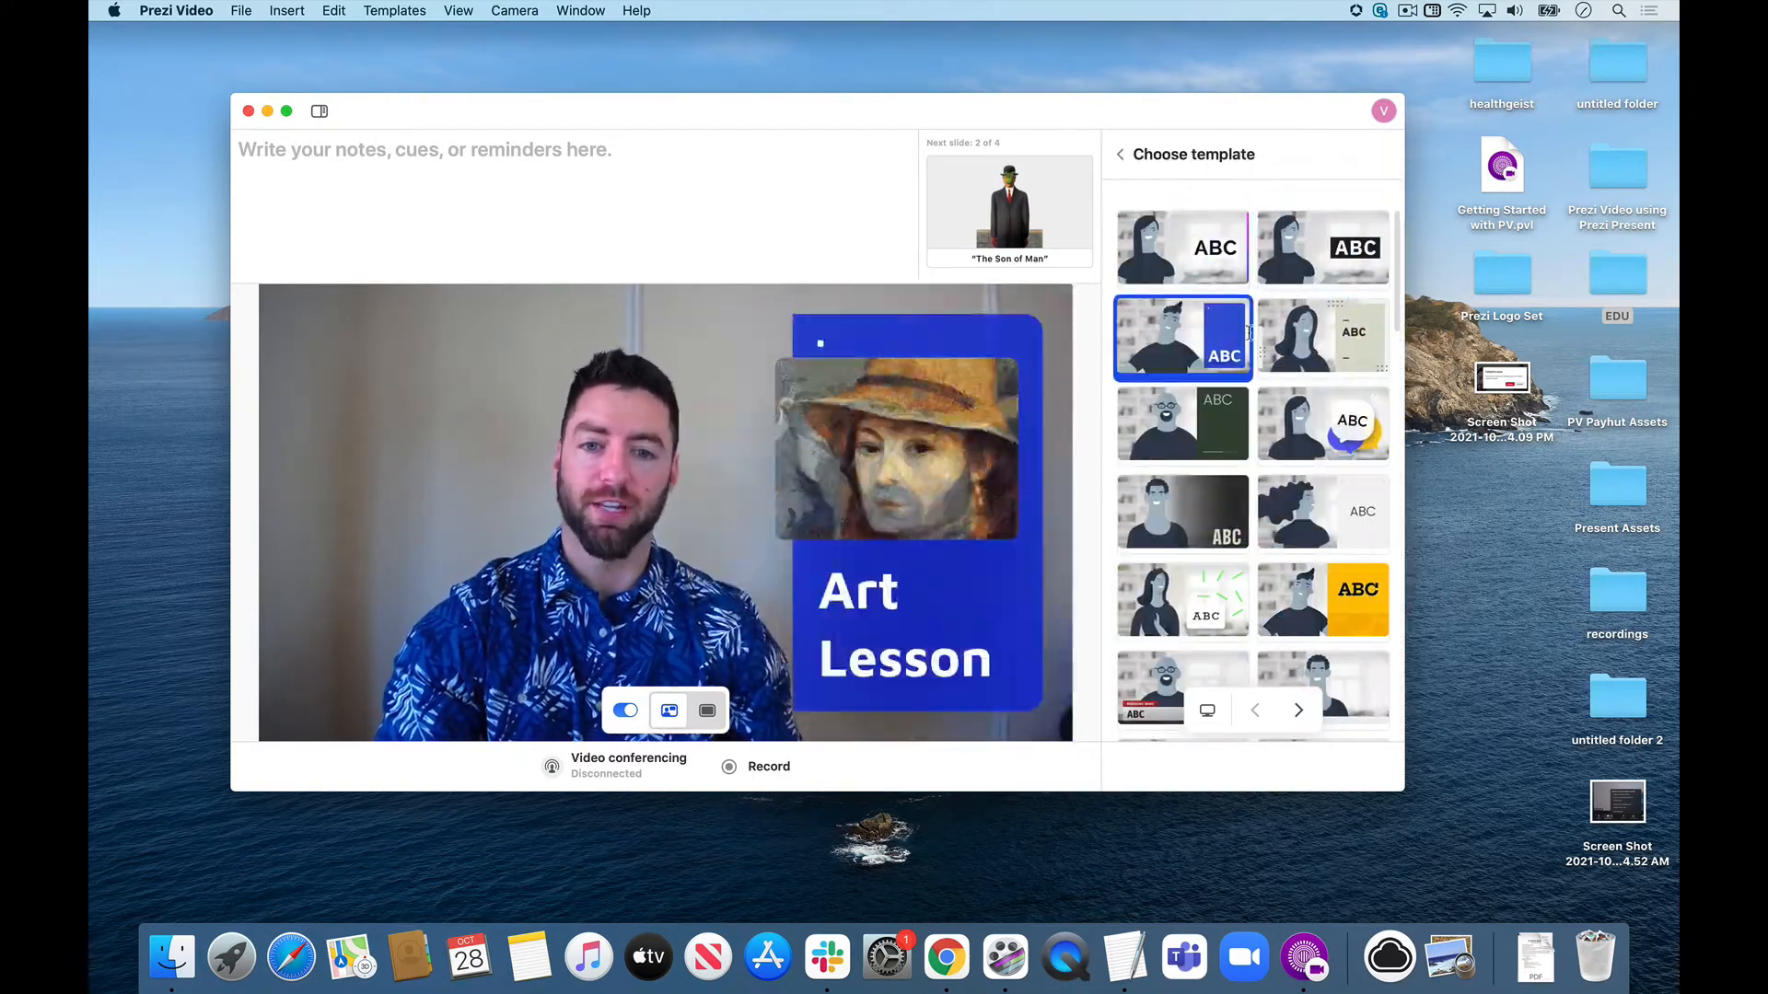
{"action": "left_click", "coordinate": [1321, 354]}
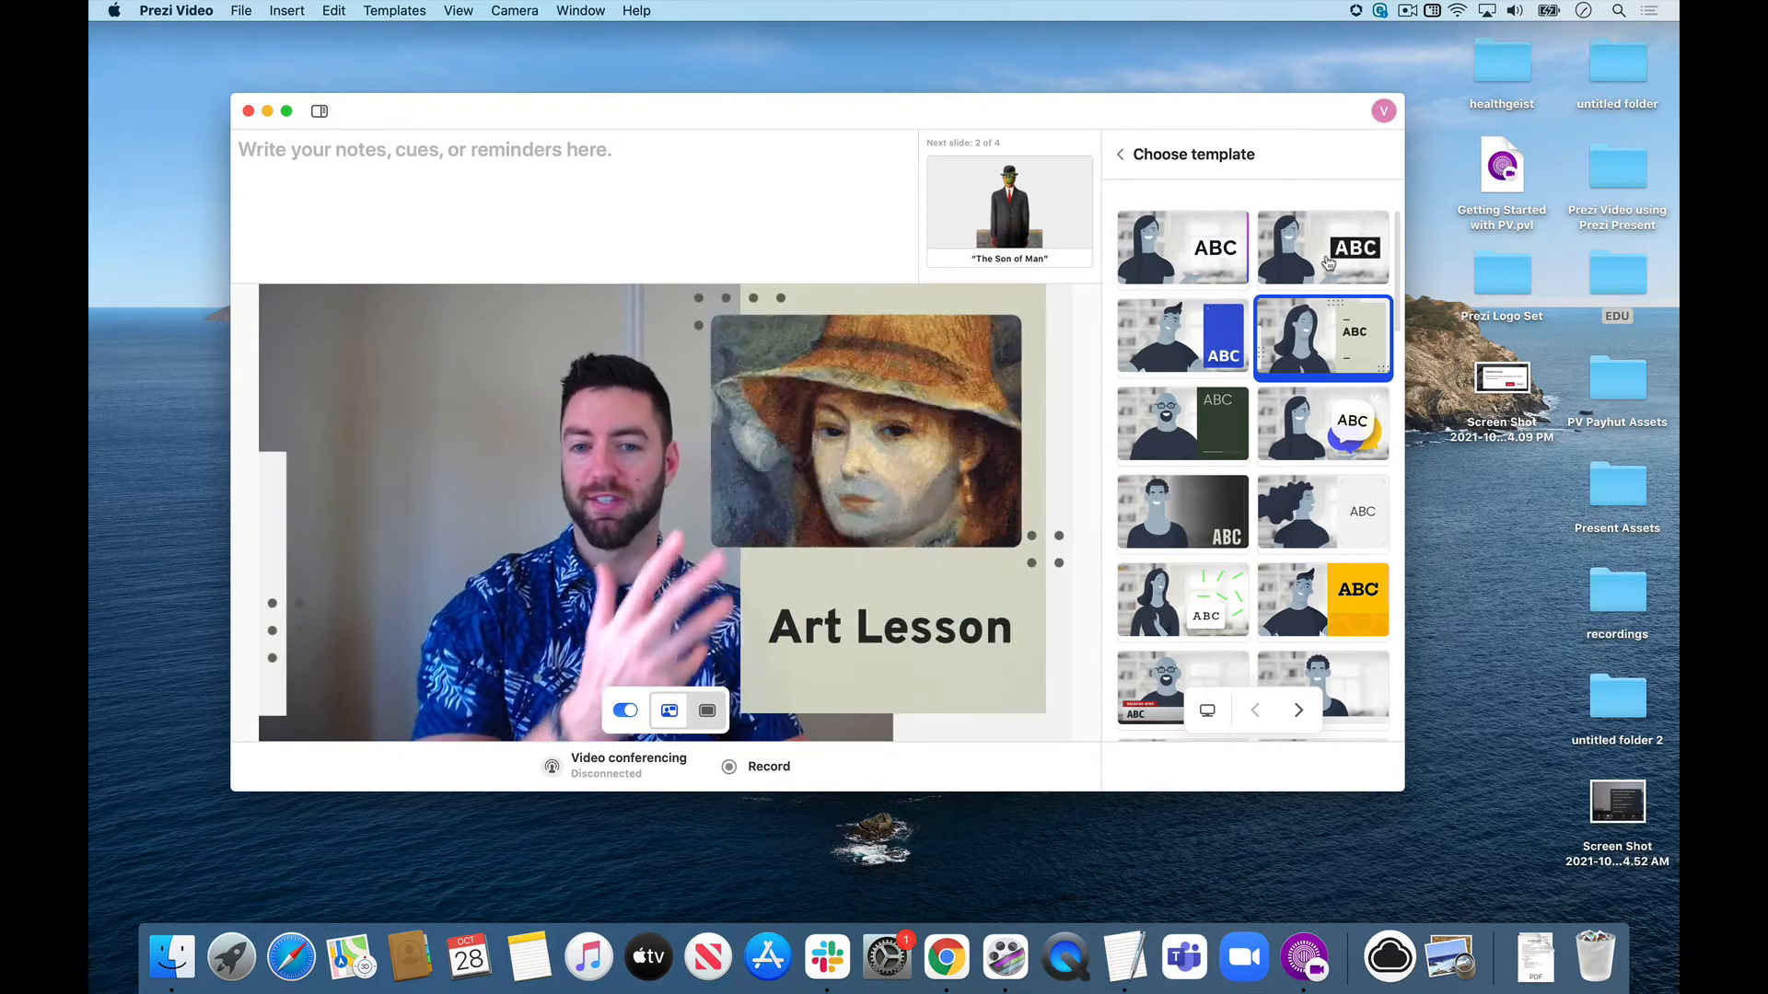
{"action": "left_click", "coordinate": [1328, 265]}
{"action": "left_click", "coordinate": [1283, 448]}
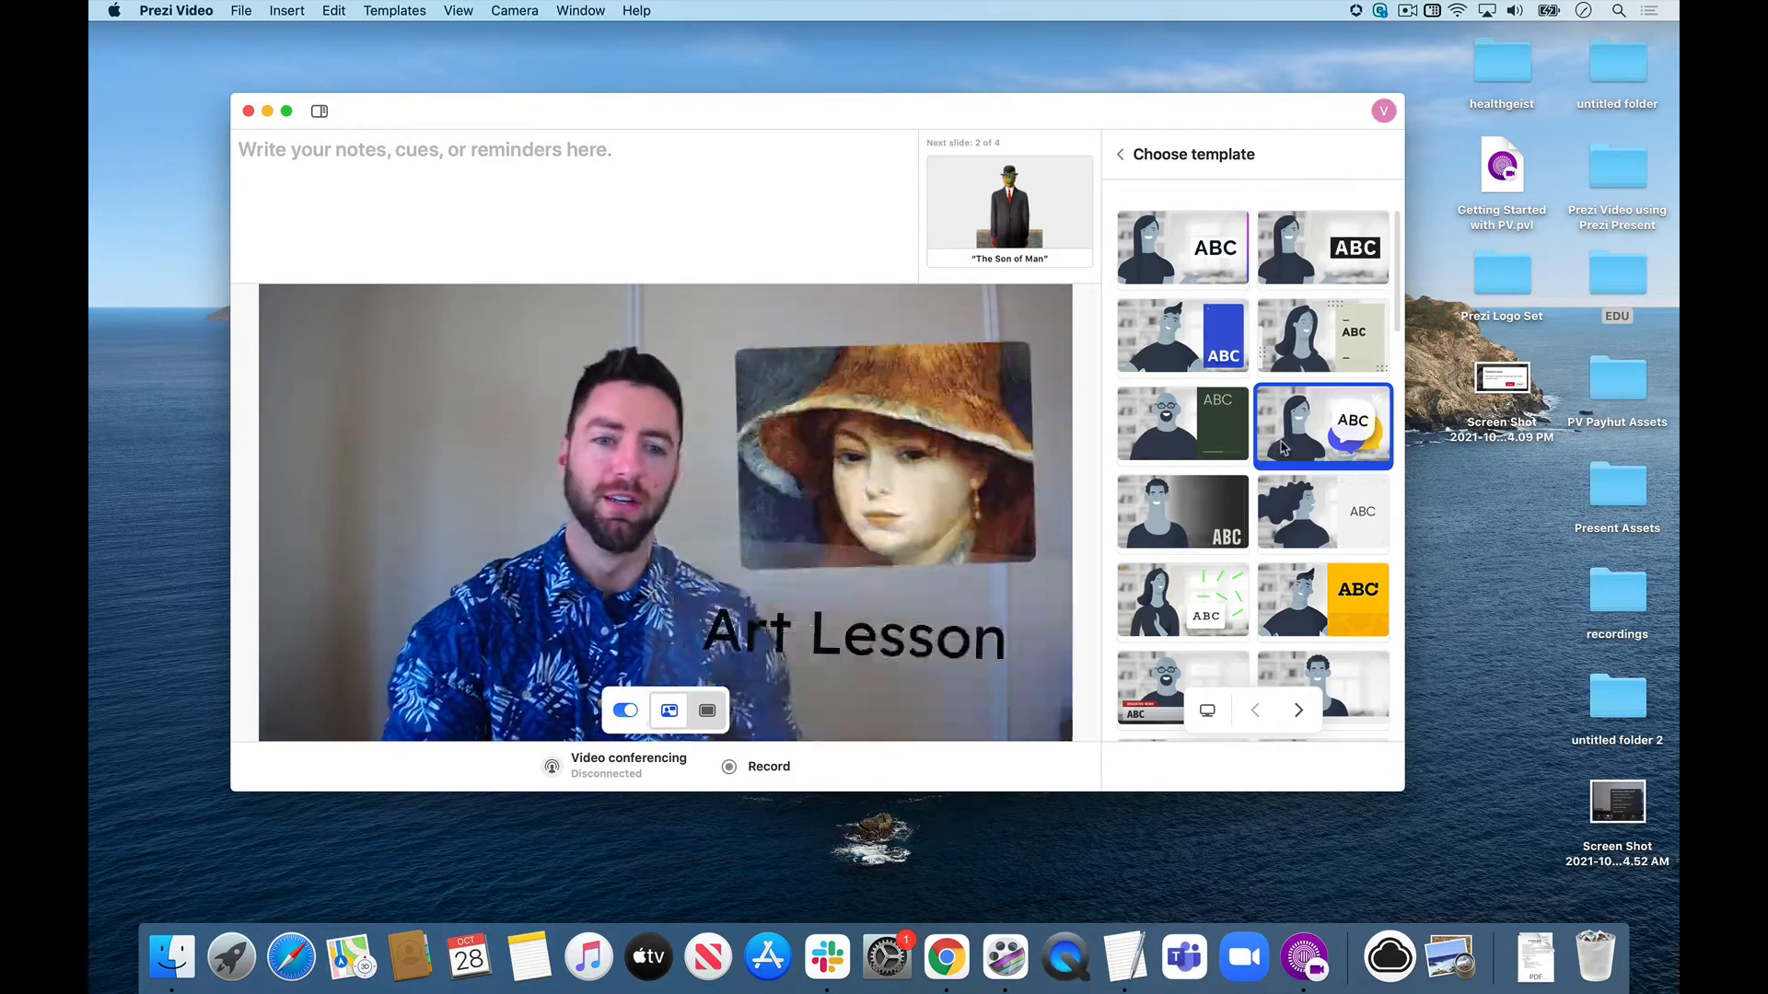
Try the green circles template and the peach text label template on the Art Lesson slide.
{"action": "scroll", "coordinate": [1289, 451], "scroll_direction": "down", "scroll_amount": 4}
{"action": "left_click", "coordinate": [1312, 461]}
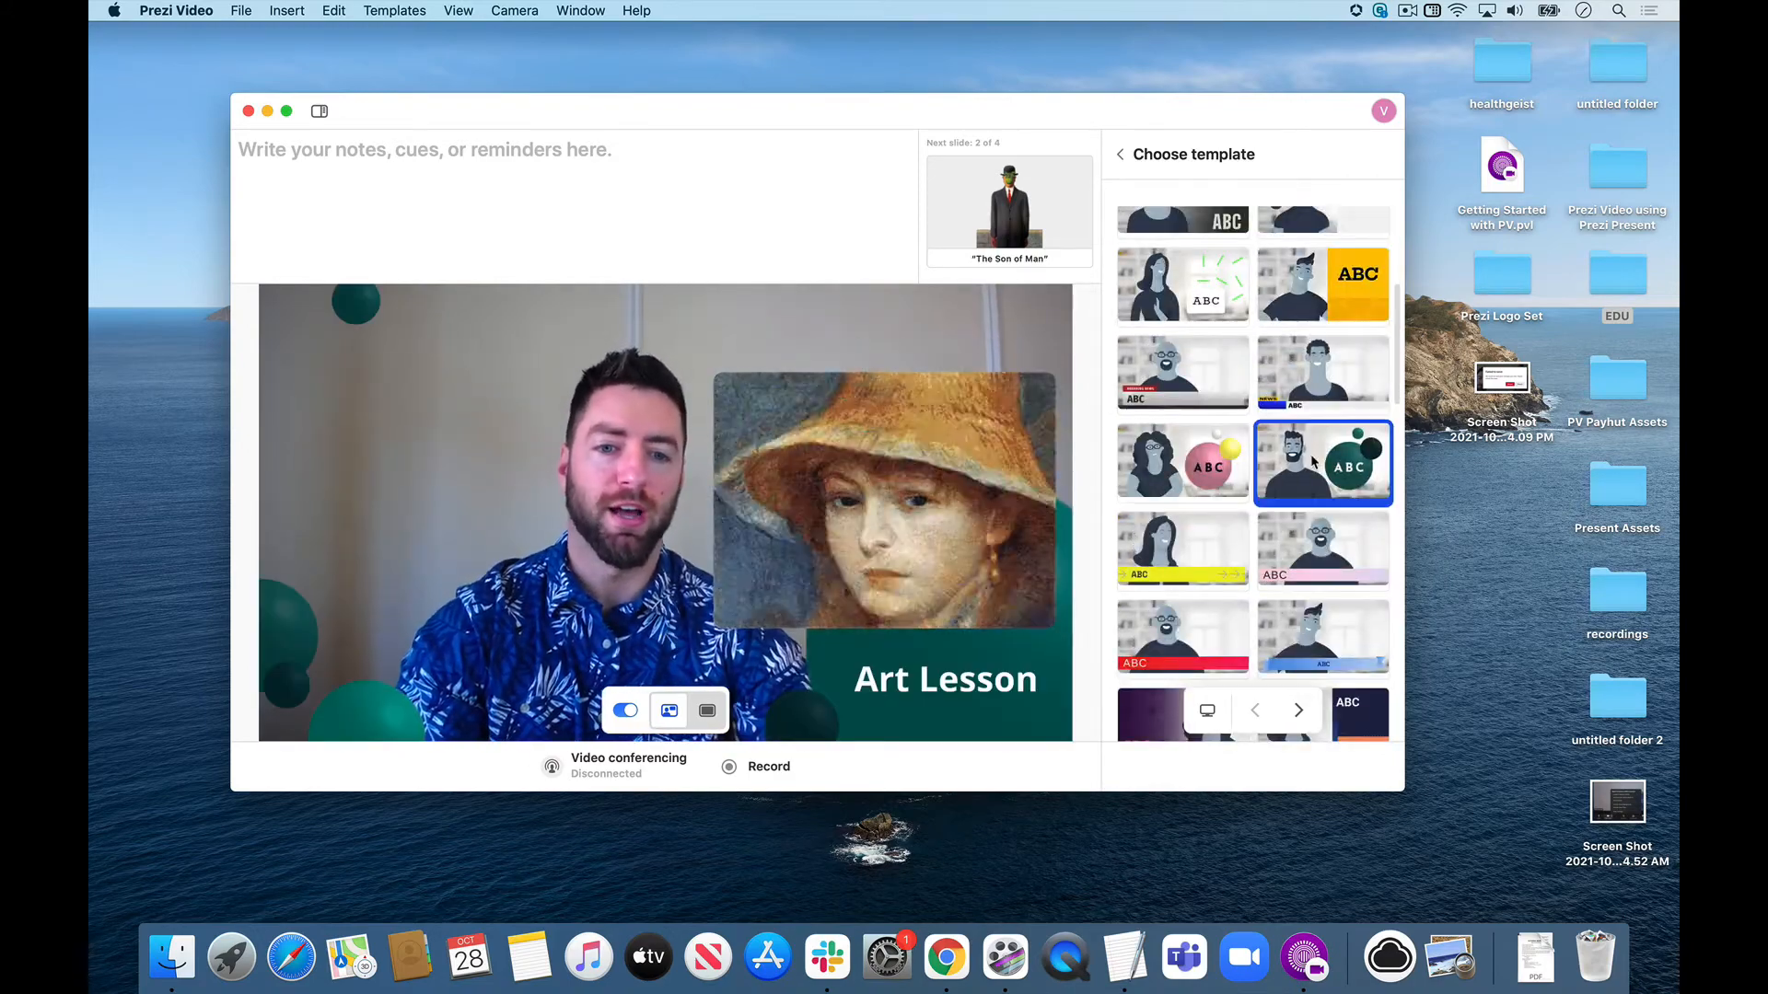
{"action": "scroll", "coordinate": [1313, 461], "scroll_direction": "down", "scroll_amount": 5}
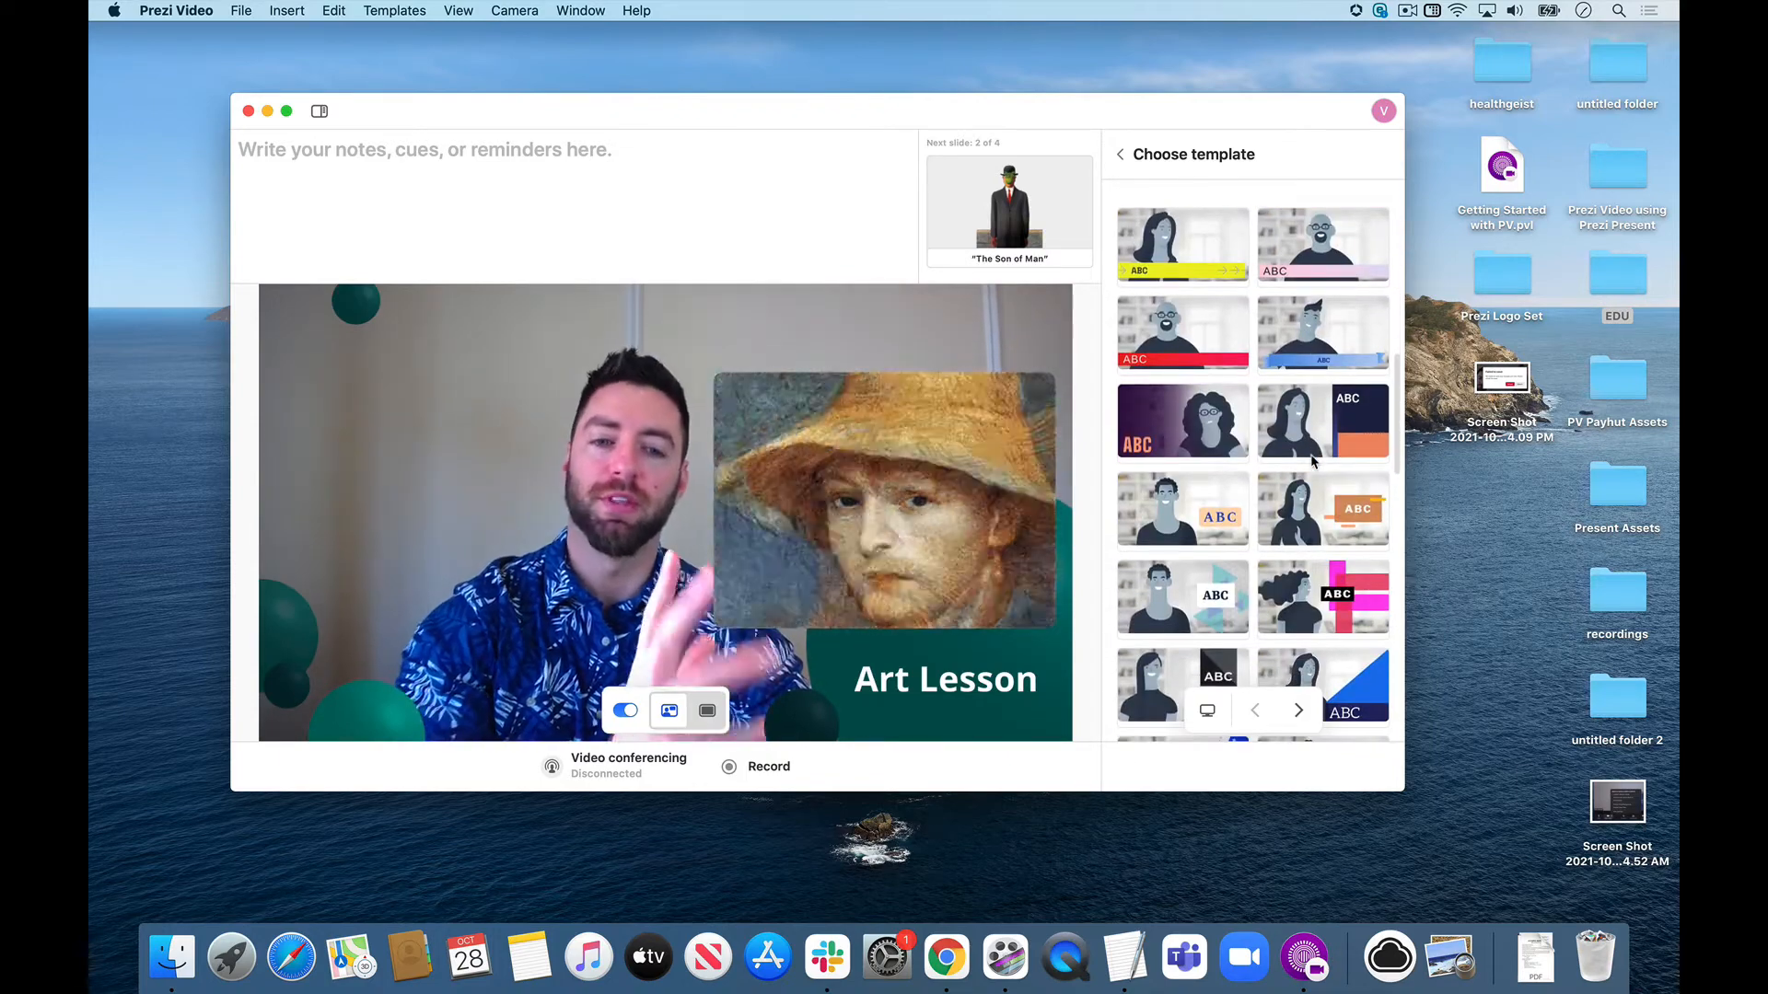
{"action": "left_click", "coordinate": [1220, 515]}
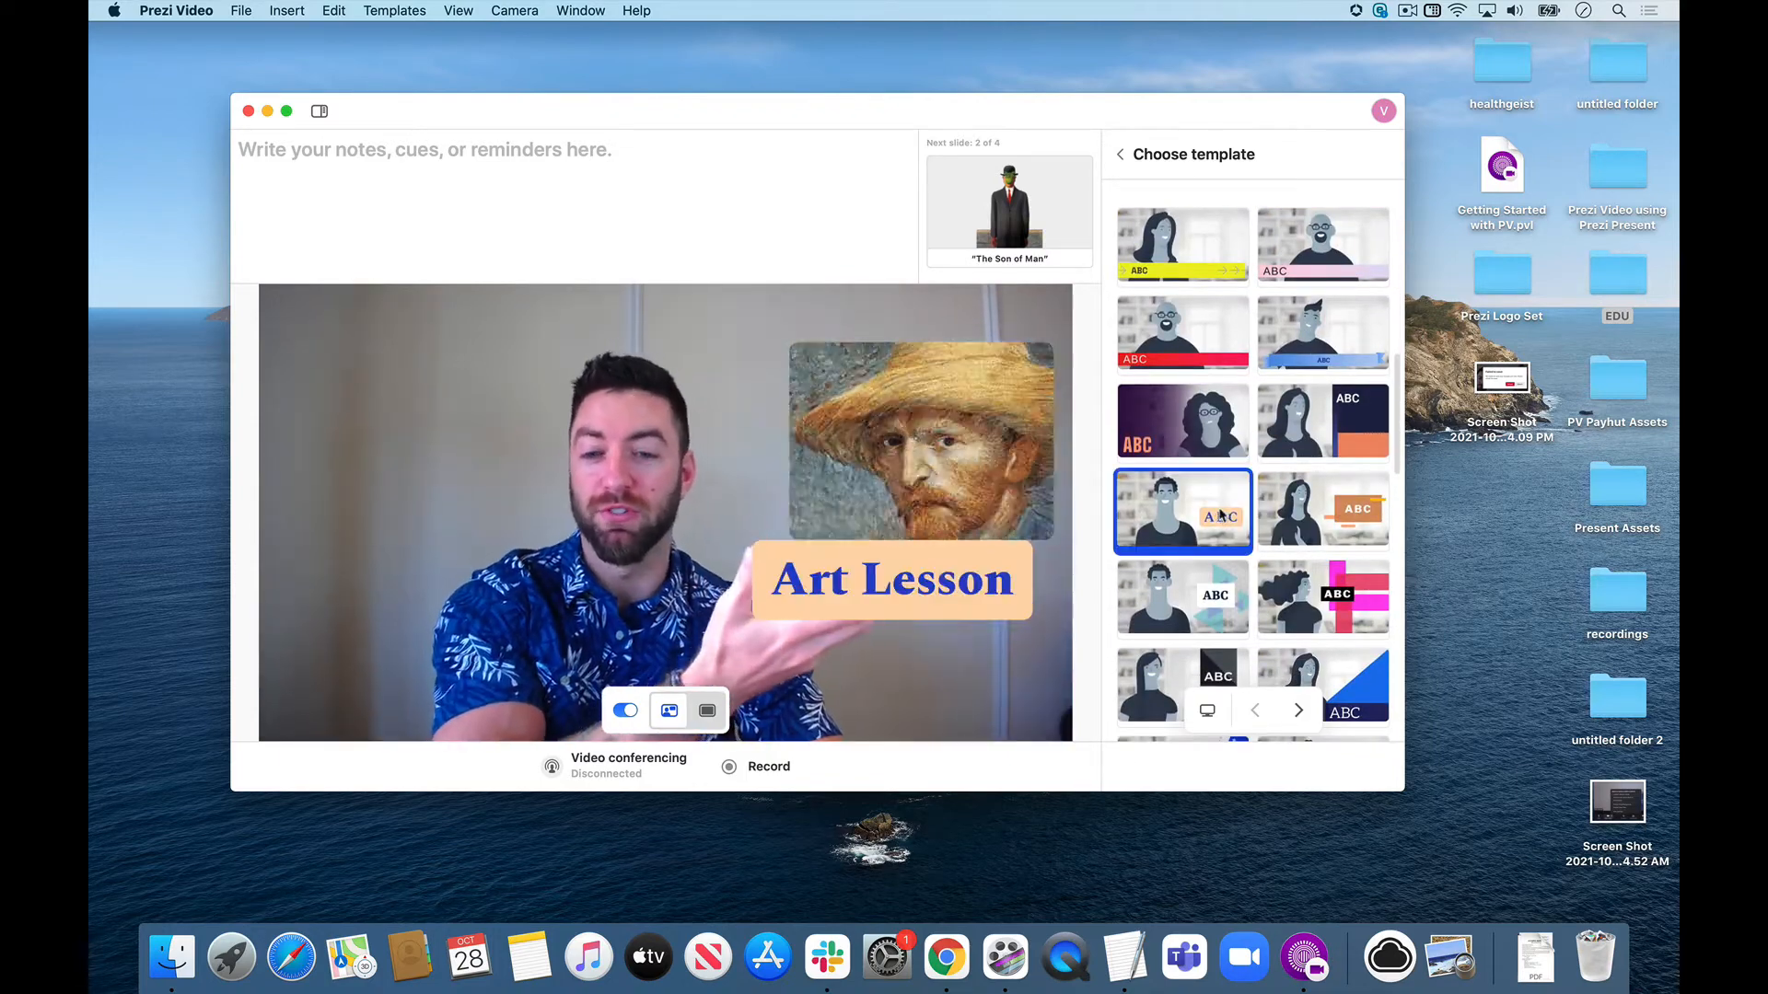
Apply the template with the tropical leaf, square frame and peach brush stroke, and return to the slide list.
{"action": "scroll", "coordinate": [1220, 516], "scroll_direction": "down", "scroll_amount": 4}
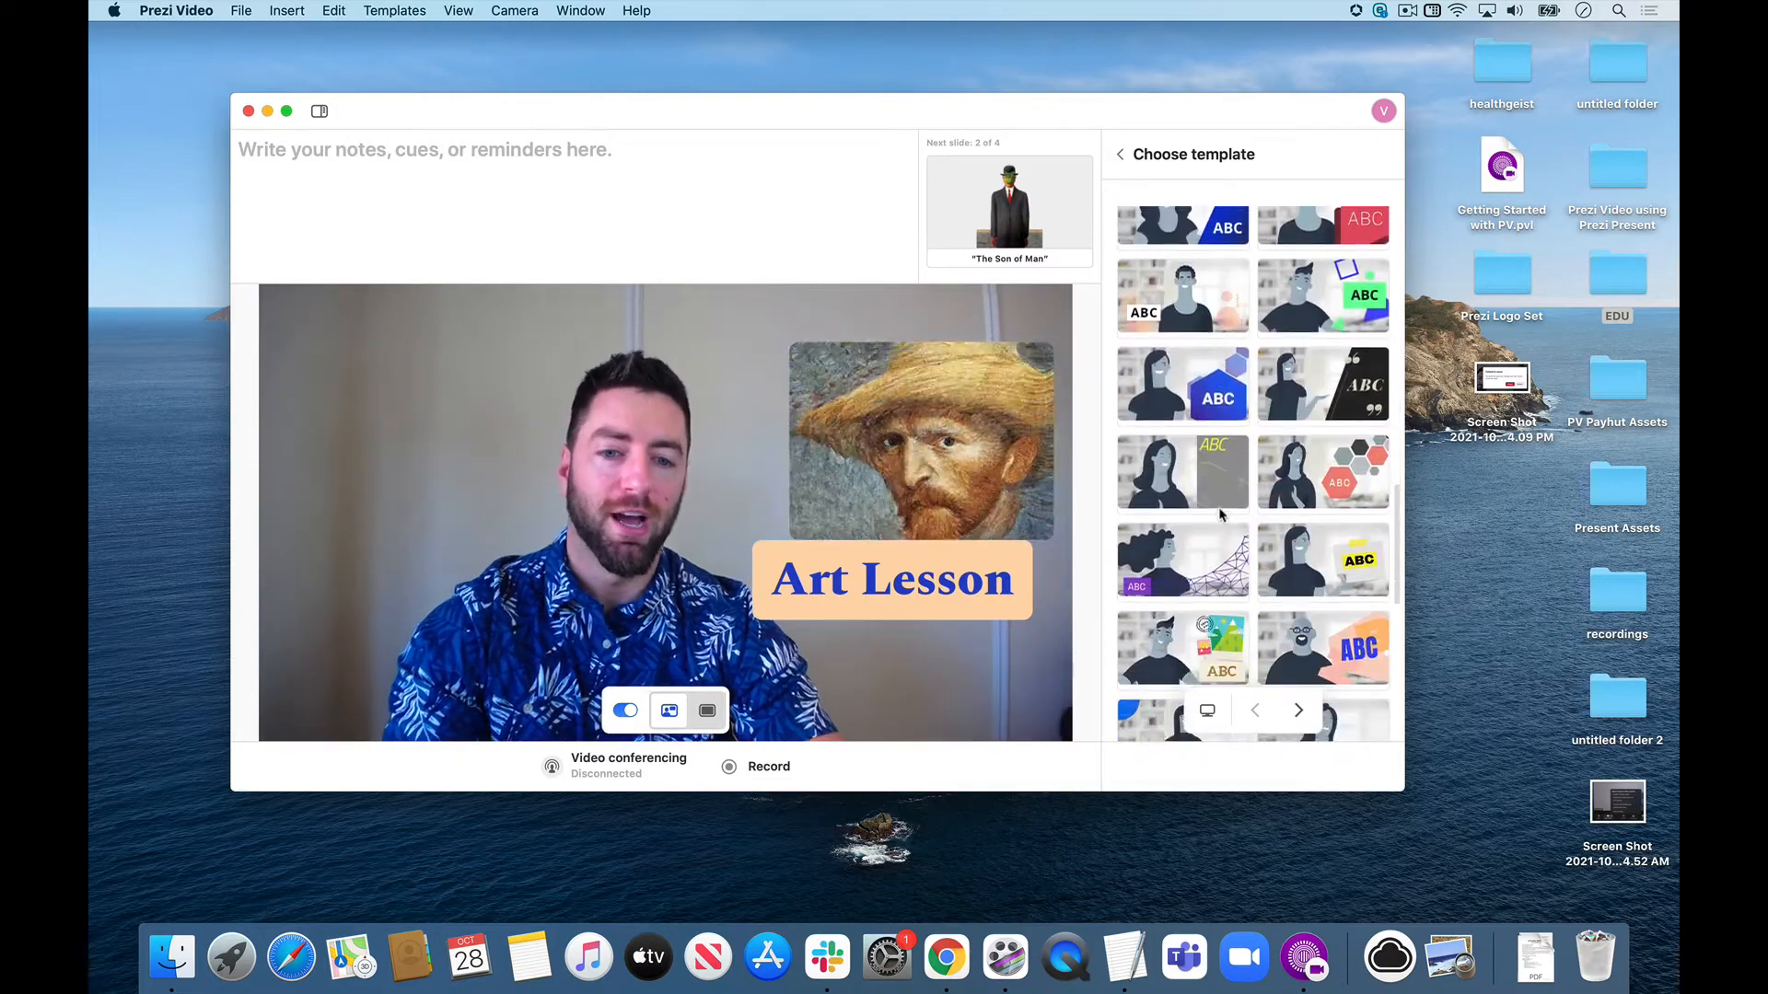
{"action": "scroll", "coordinate": [1220, 515], "scroll_direction": "down", "scroll_amount": 4}
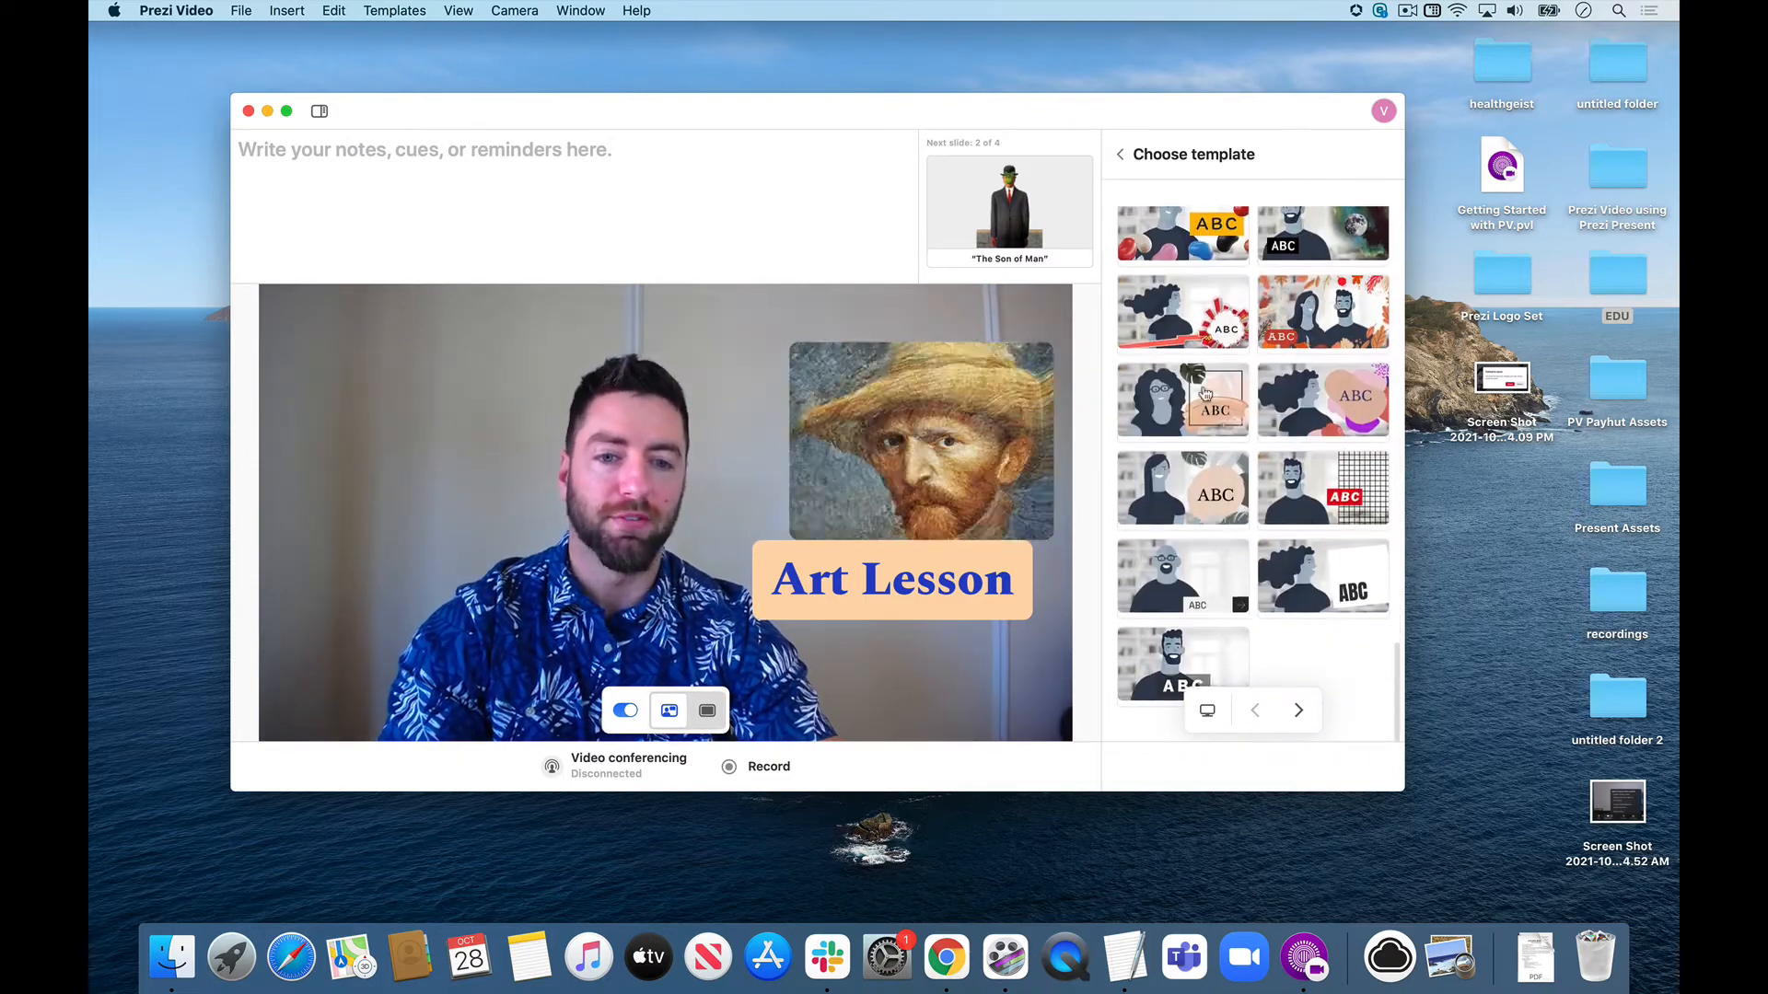
{"action": "left_click", "coordinate": [1205, 395]}
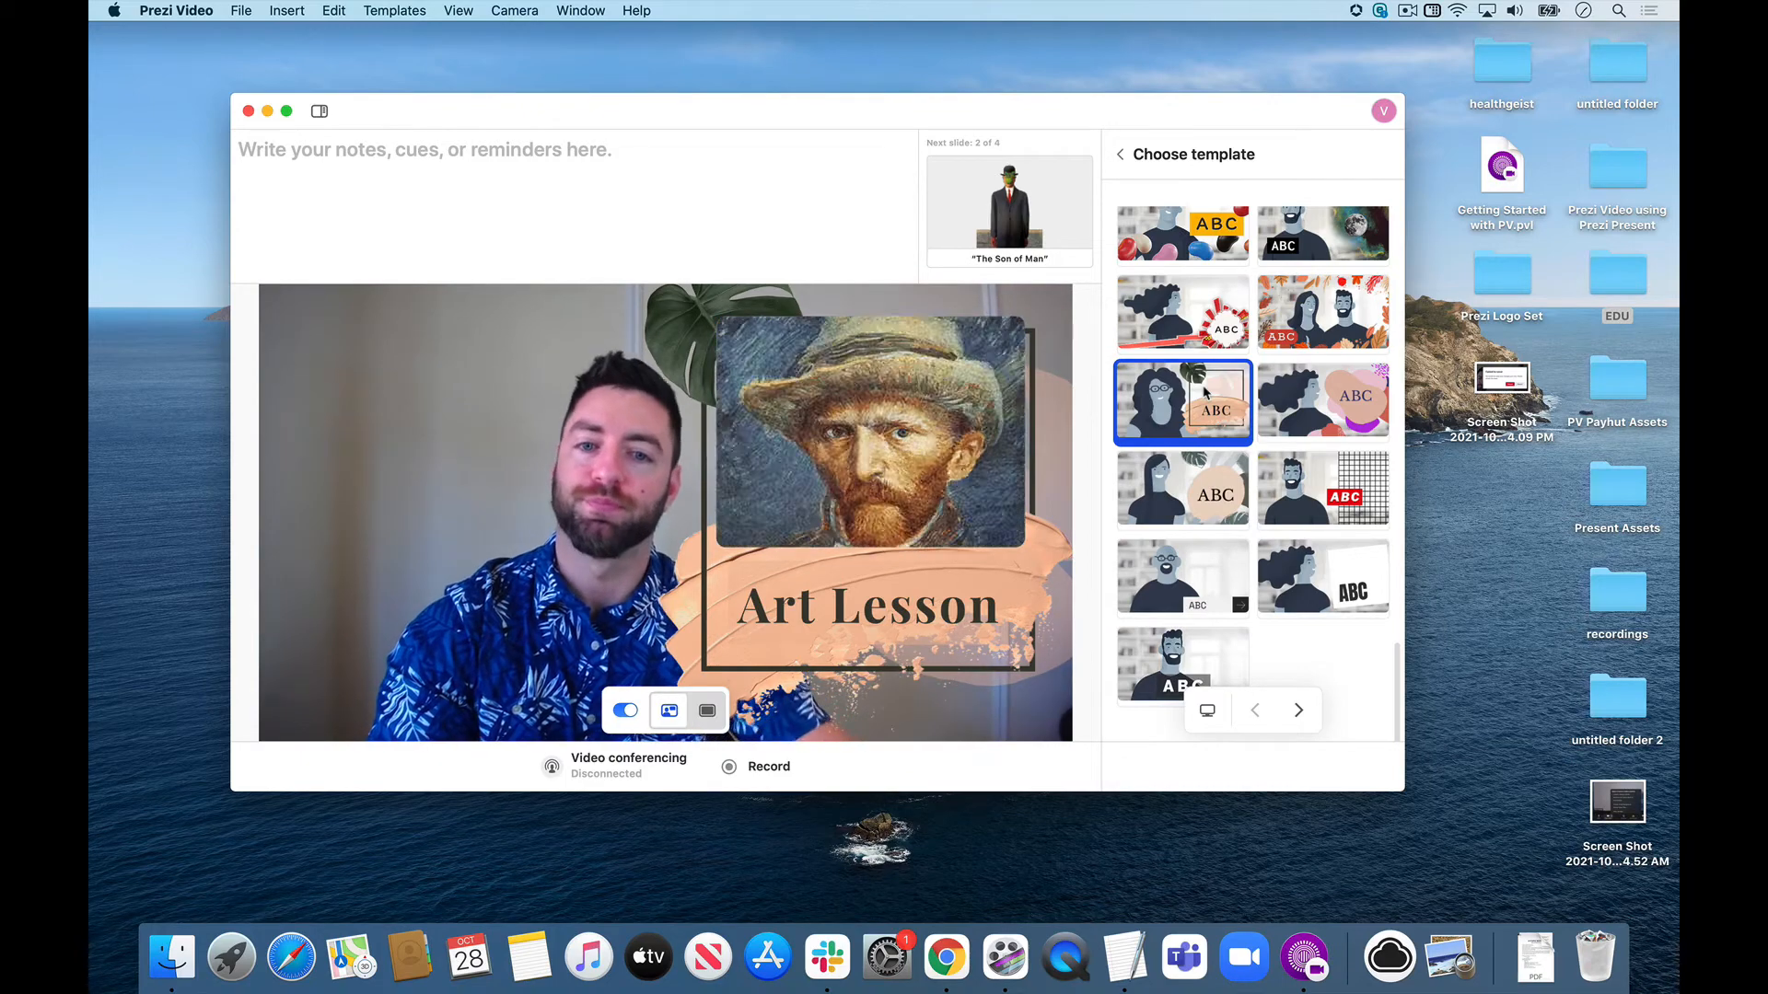
{"action": "left_click", "coordinate": [1122, 155]}
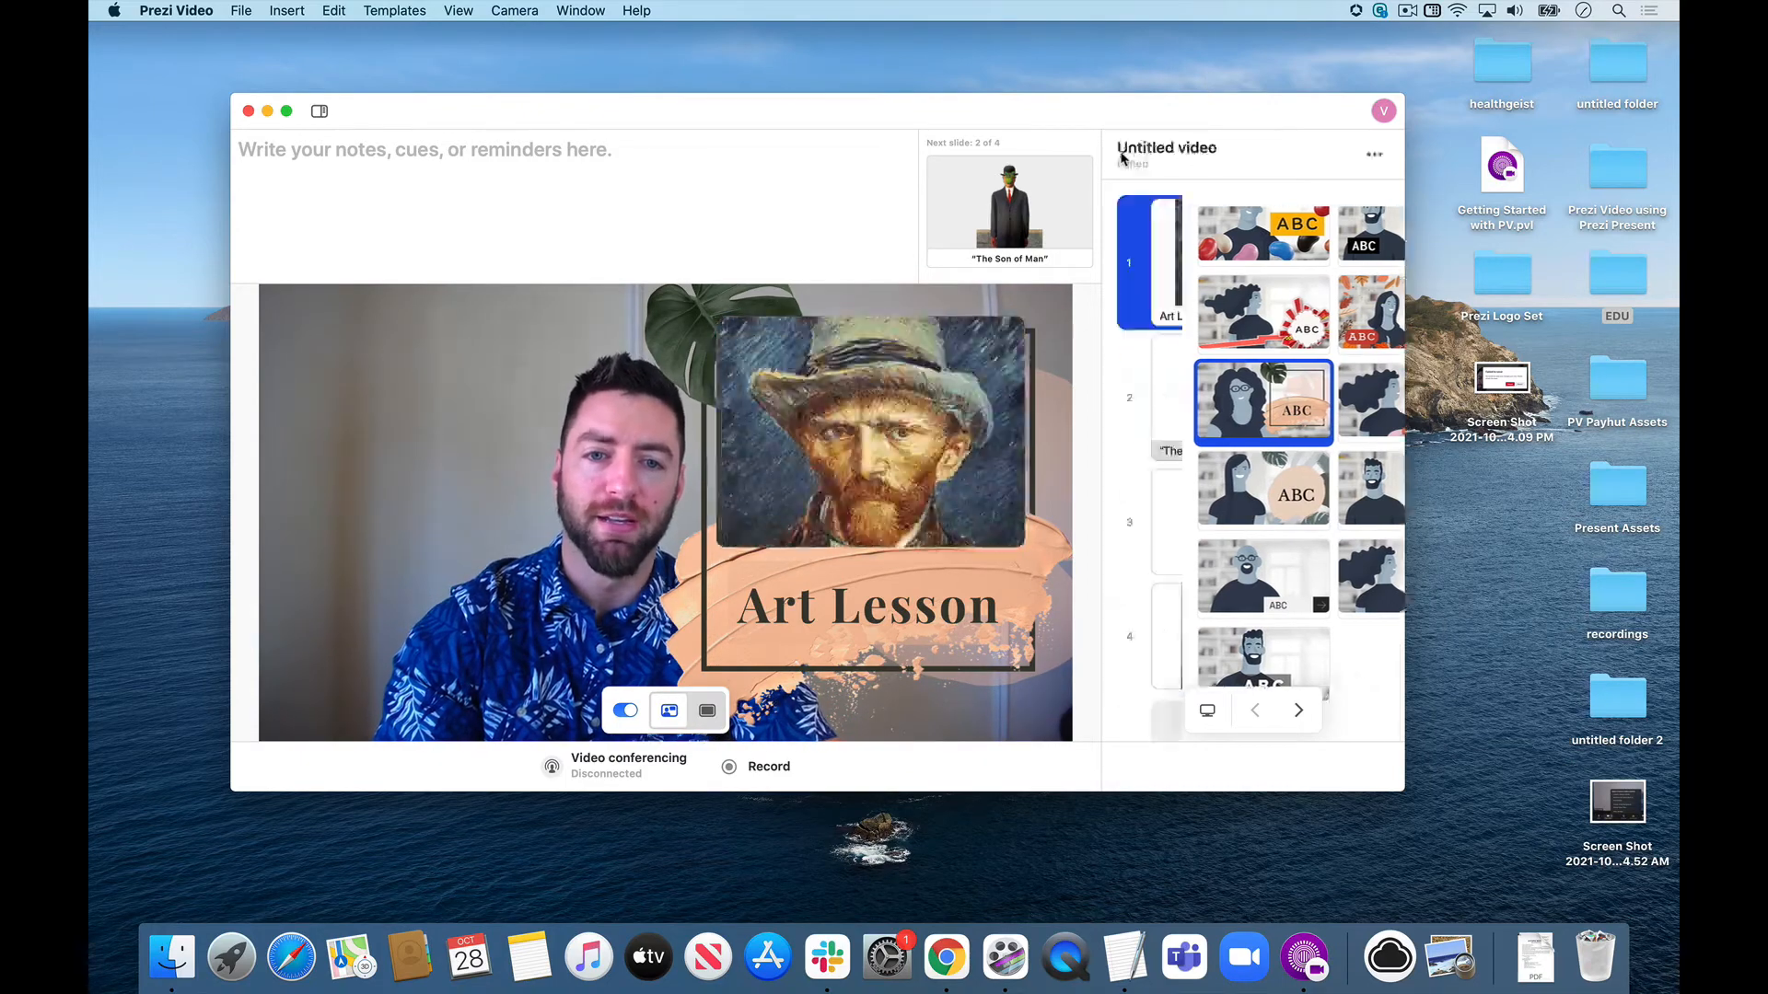
Compare further templates on slide 2 and apply the light grey side panel template with corner marks, returning to the slide list.
{"action": "left_click", "coordinate": [1207, 361]}
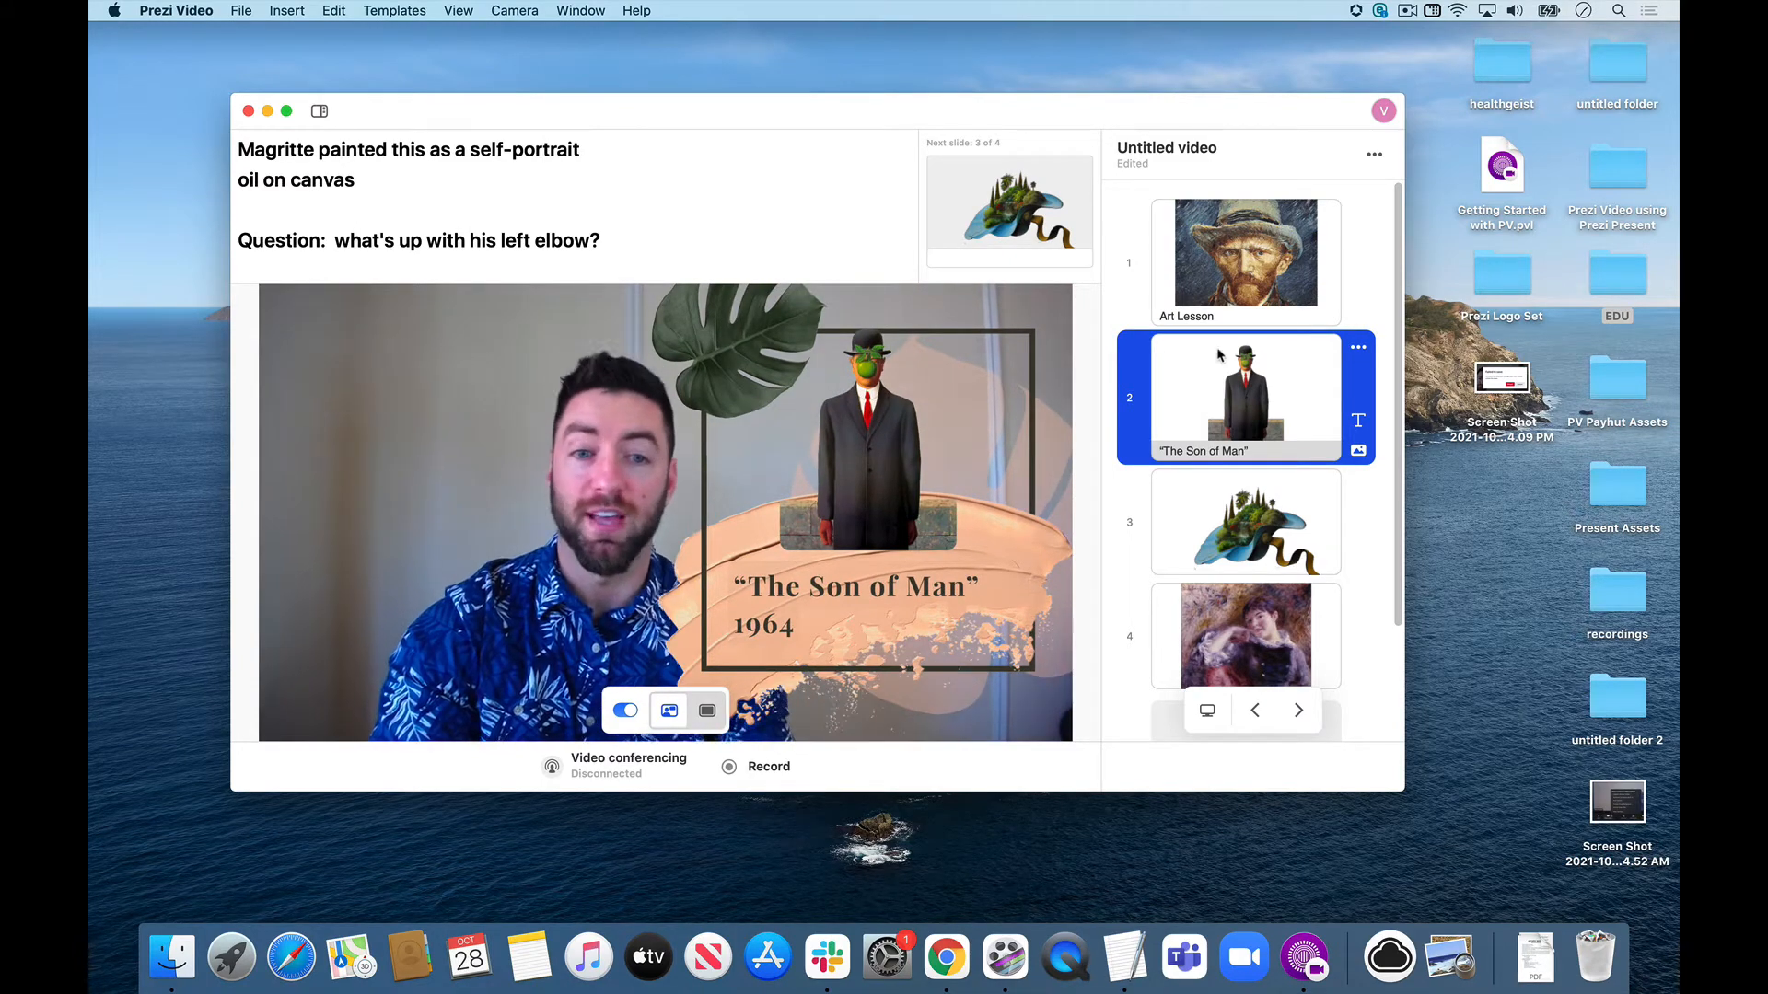
{"action": "left_click", "coordinate": [1374, 154]}
{"action": "left_click", "coordinate": [1302, 279]}
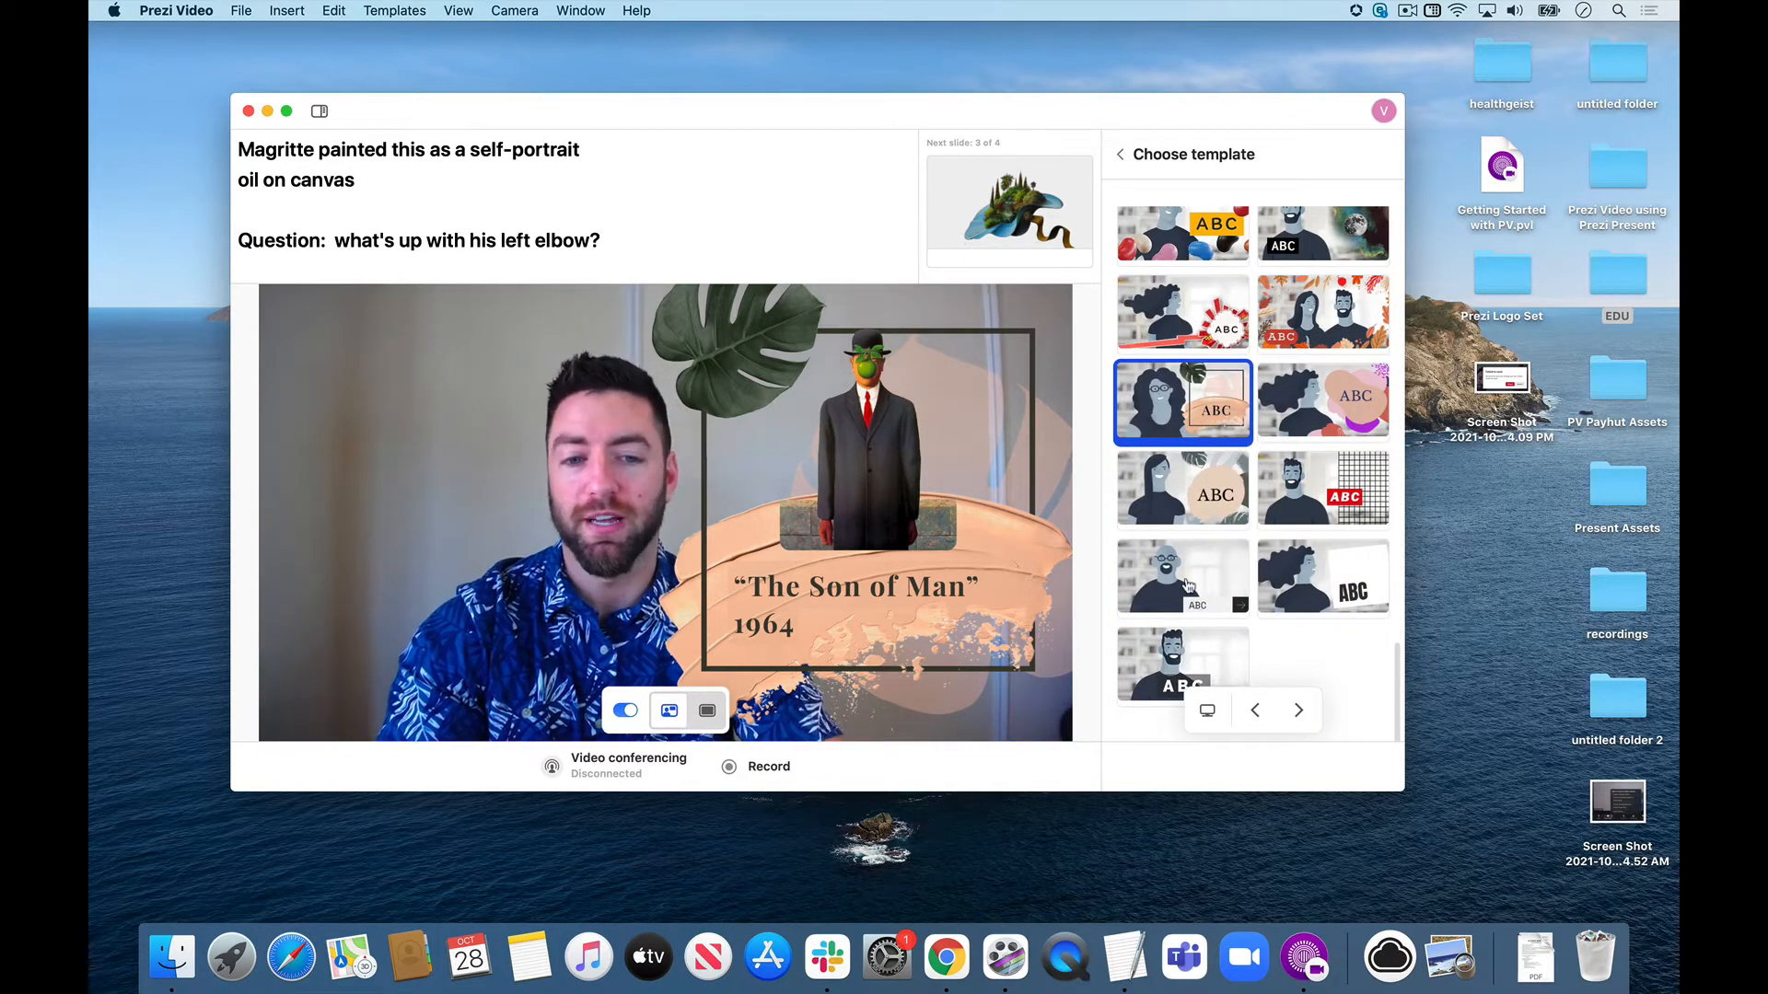
{"action": "left_click", "coordinate": [1188, 587]}
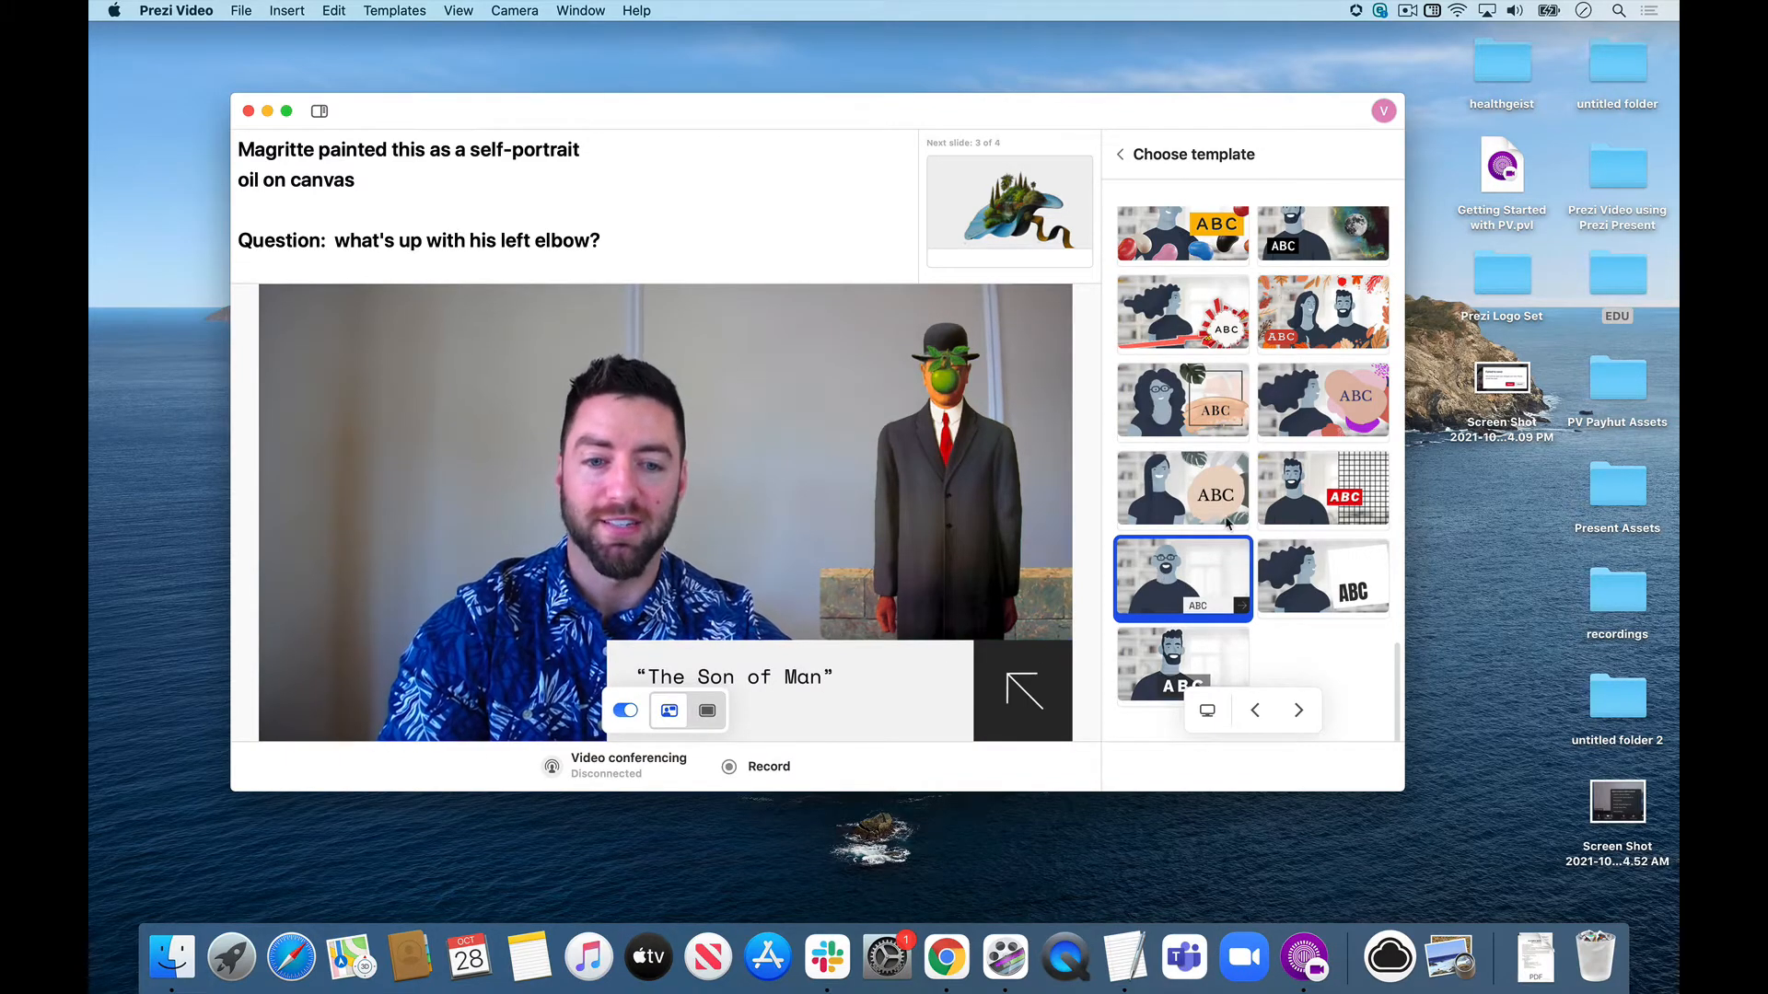
{"action": "scroll", "coordinate": [1278, 227], "scroll_direction": "up", "scroll_amount": 10}
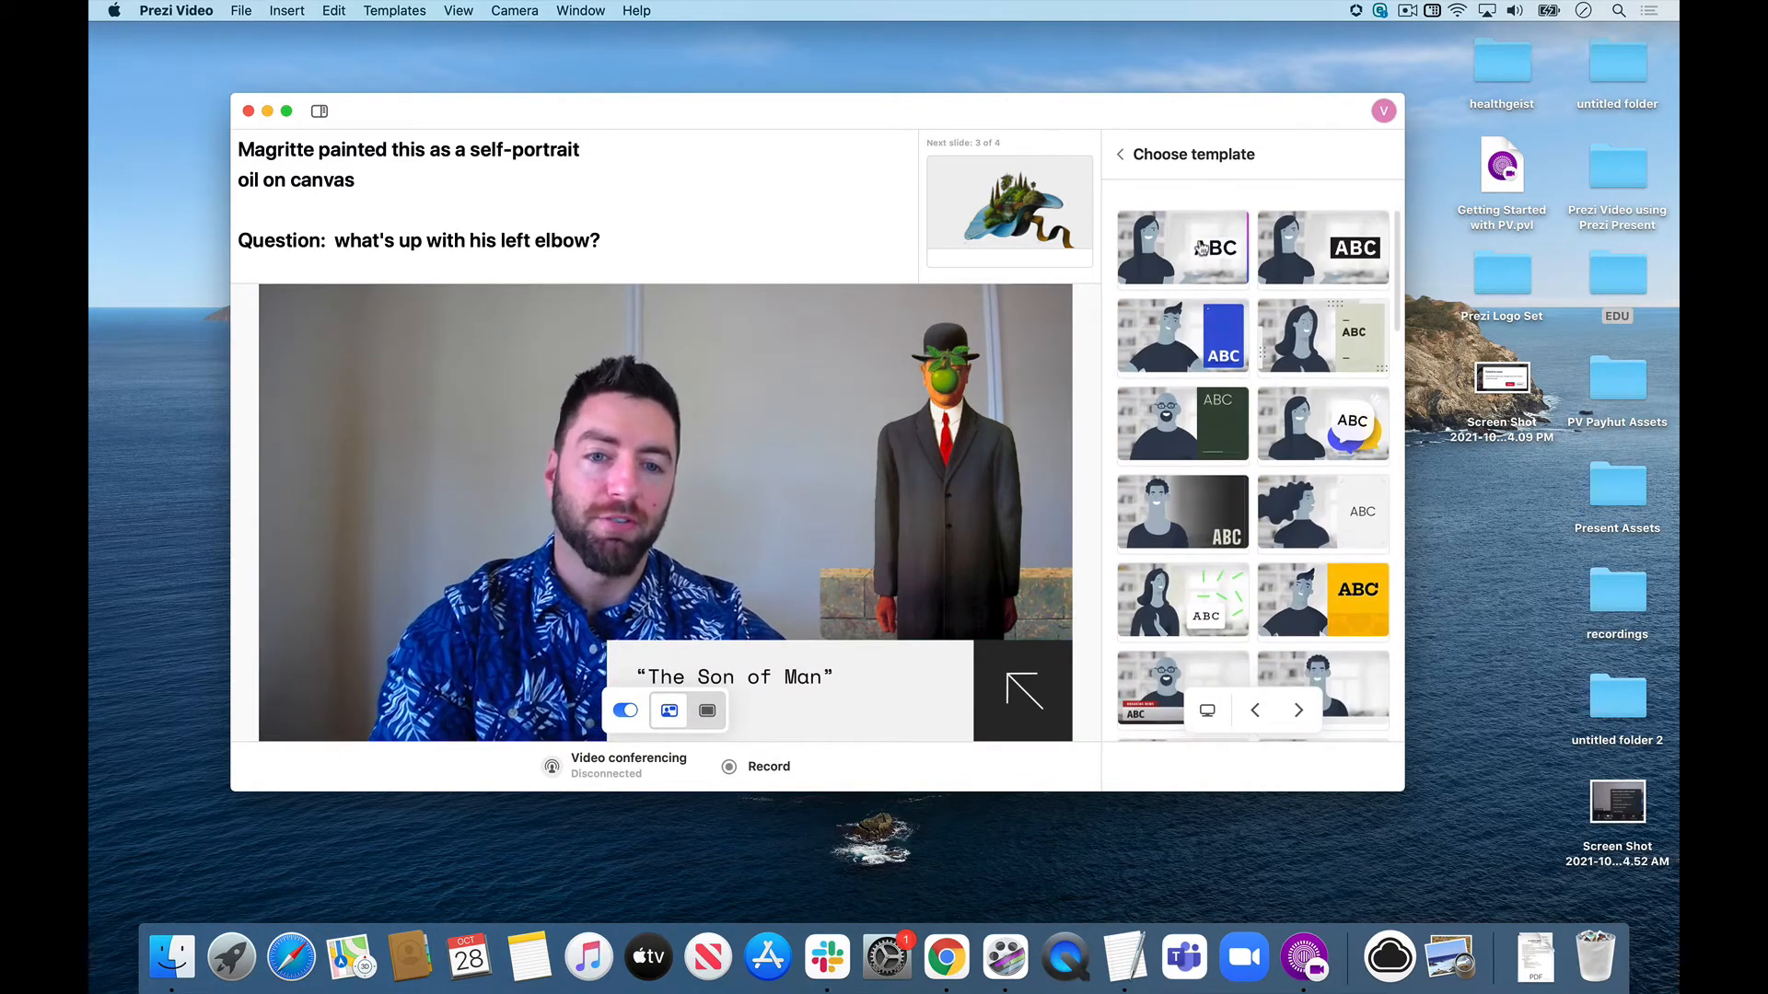
{"action": "left_click", "coordinate": [1202, 246]}
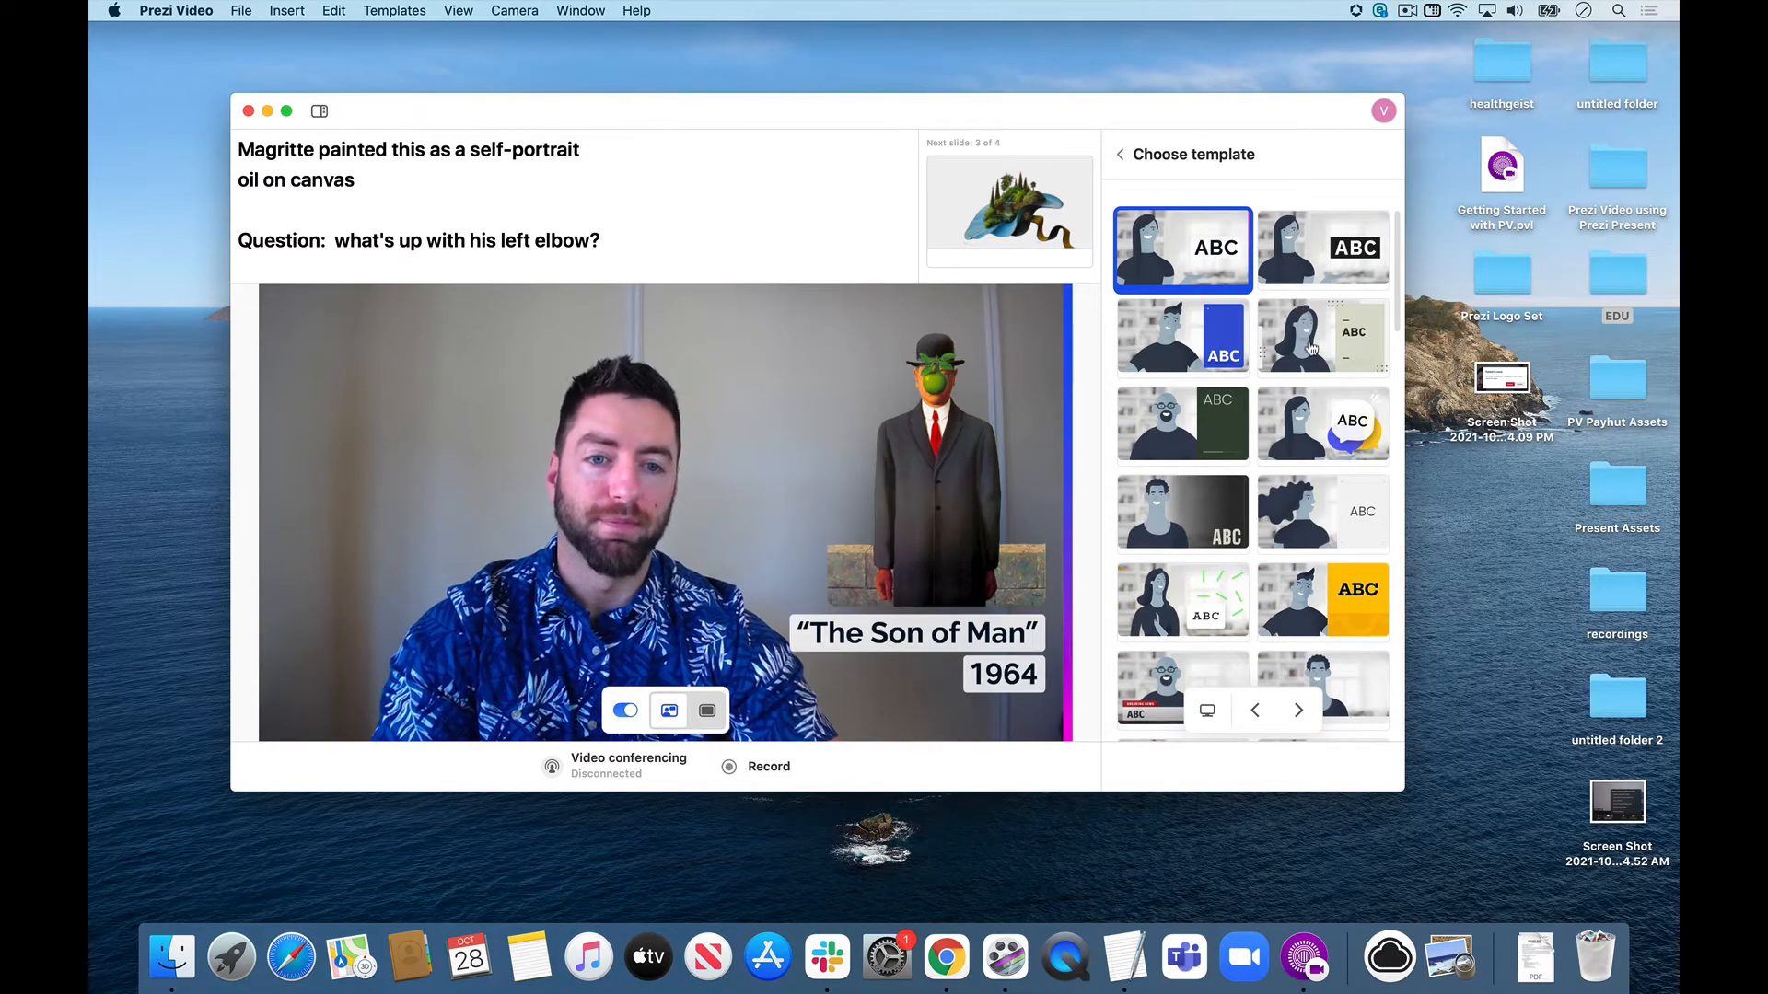
{"action": "left_click", "coordinate": [1312, 348]}
{"action": "left_click", "coordinate": [1204, 447]}
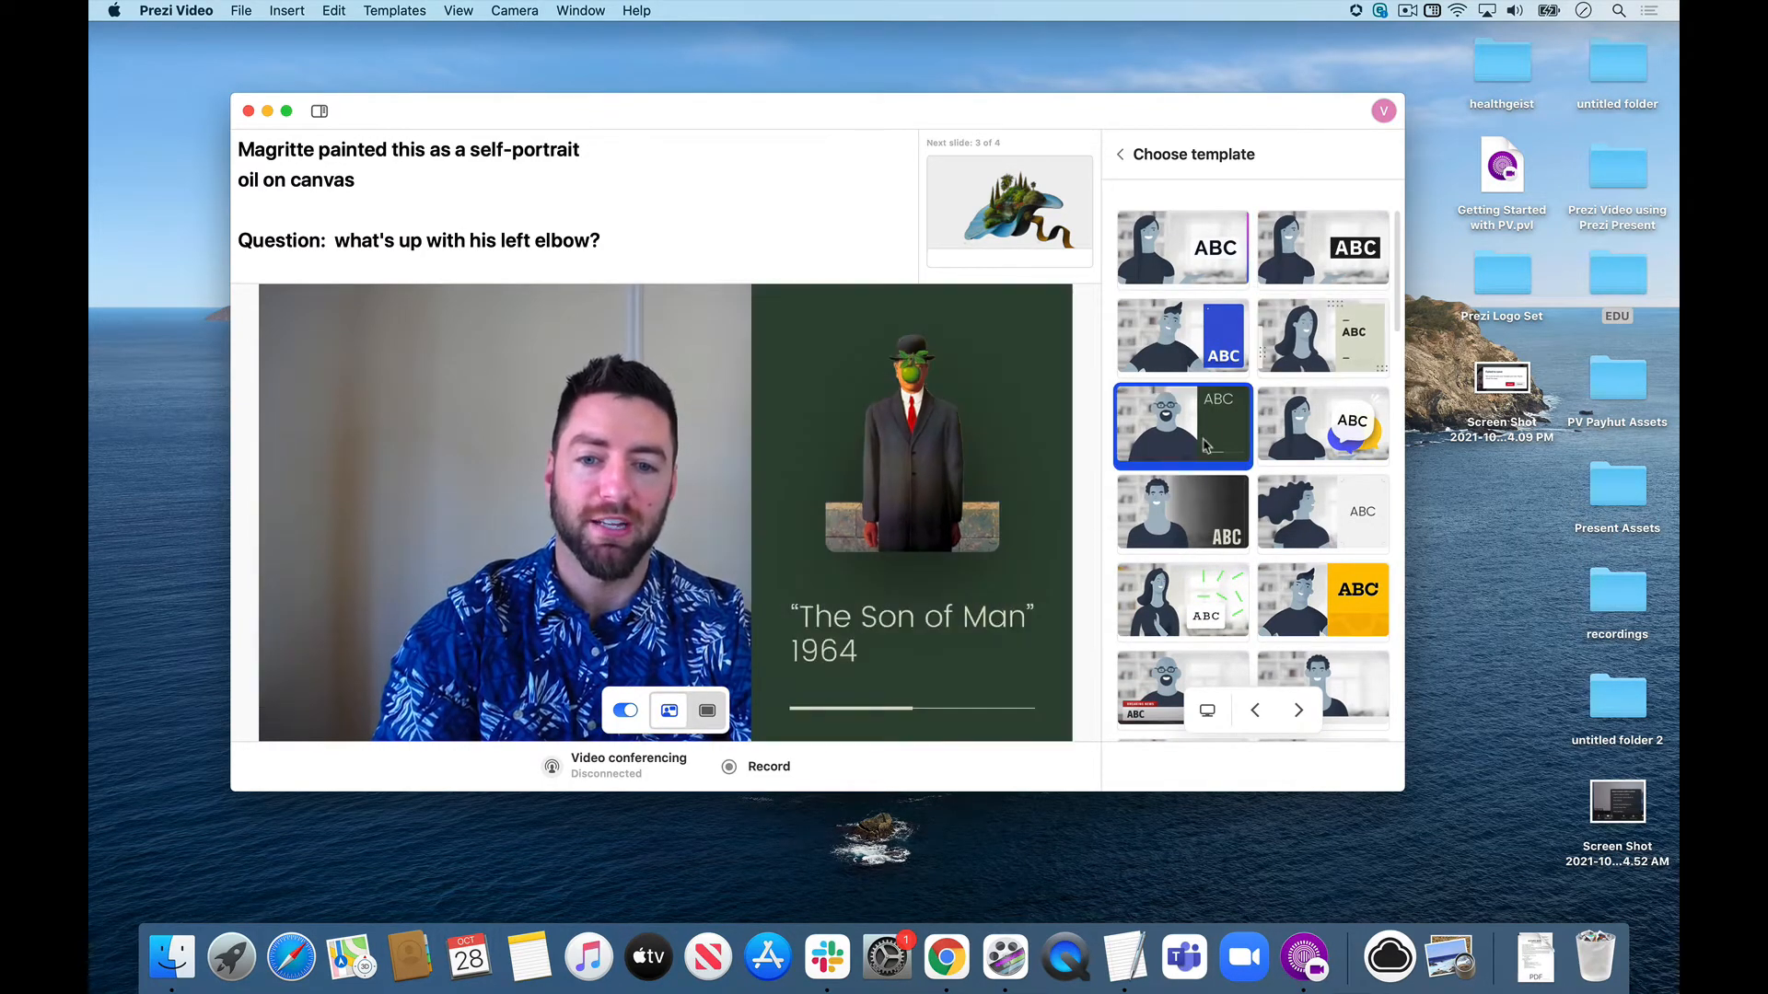
{"action": "left_click", "coordinate": [1322, 509]}
{"action": "scroll", "coordinate": [1321, 509], "scroll_direction": "down", "scroll_amount": 2}
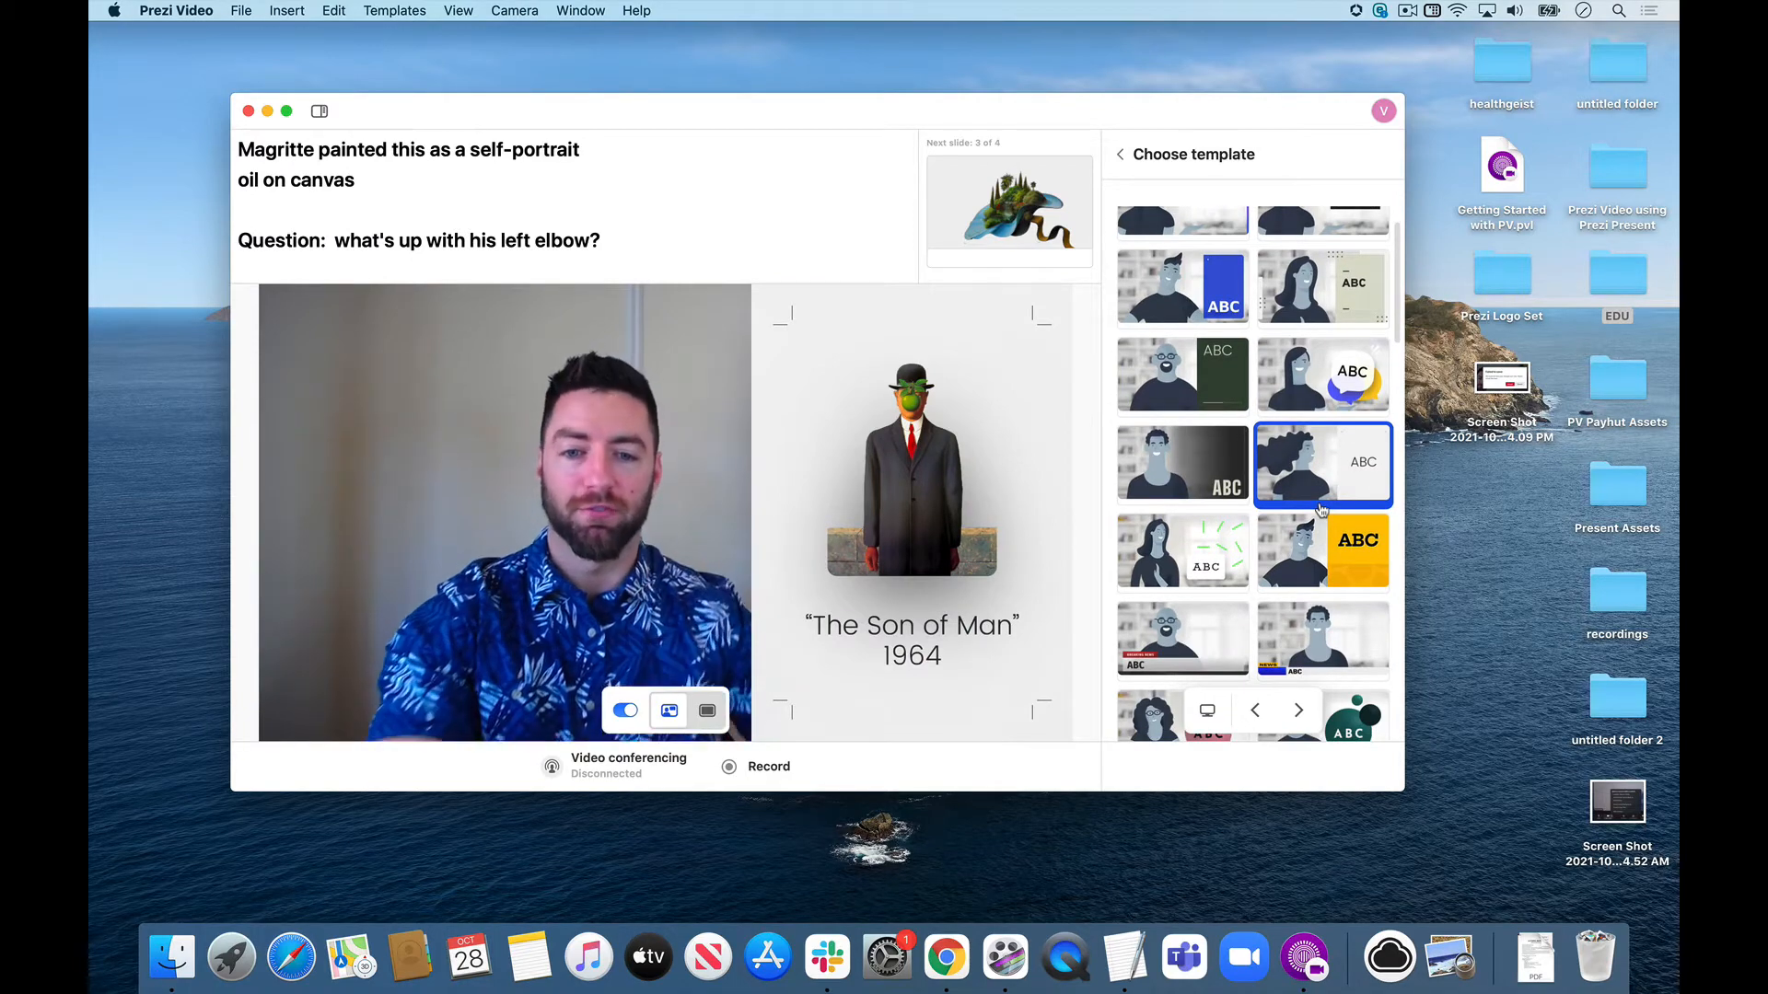
{"action": "left_click", "coordinate": [1122, 154]}
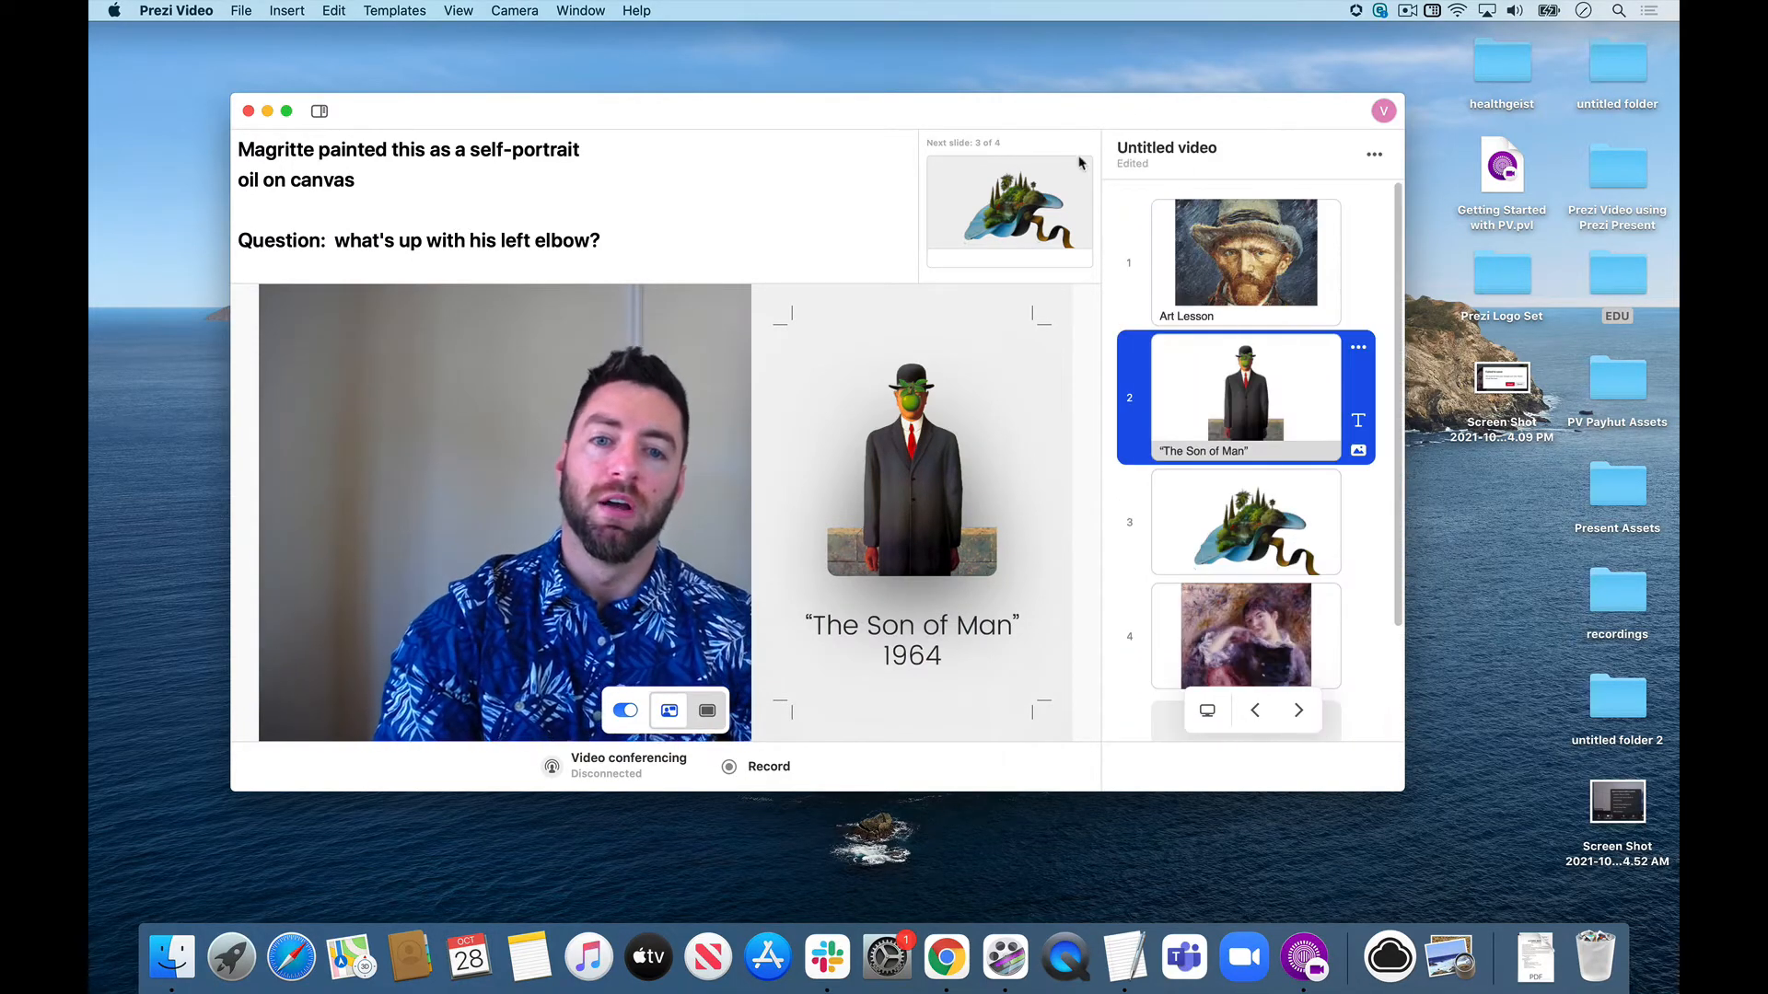
Save the video in the EDU folder under the name "art lesson".
{"action": "left_click", "coordinate": [237, 11]}
{"action": "left_click", "coordinate": [267, 159]}
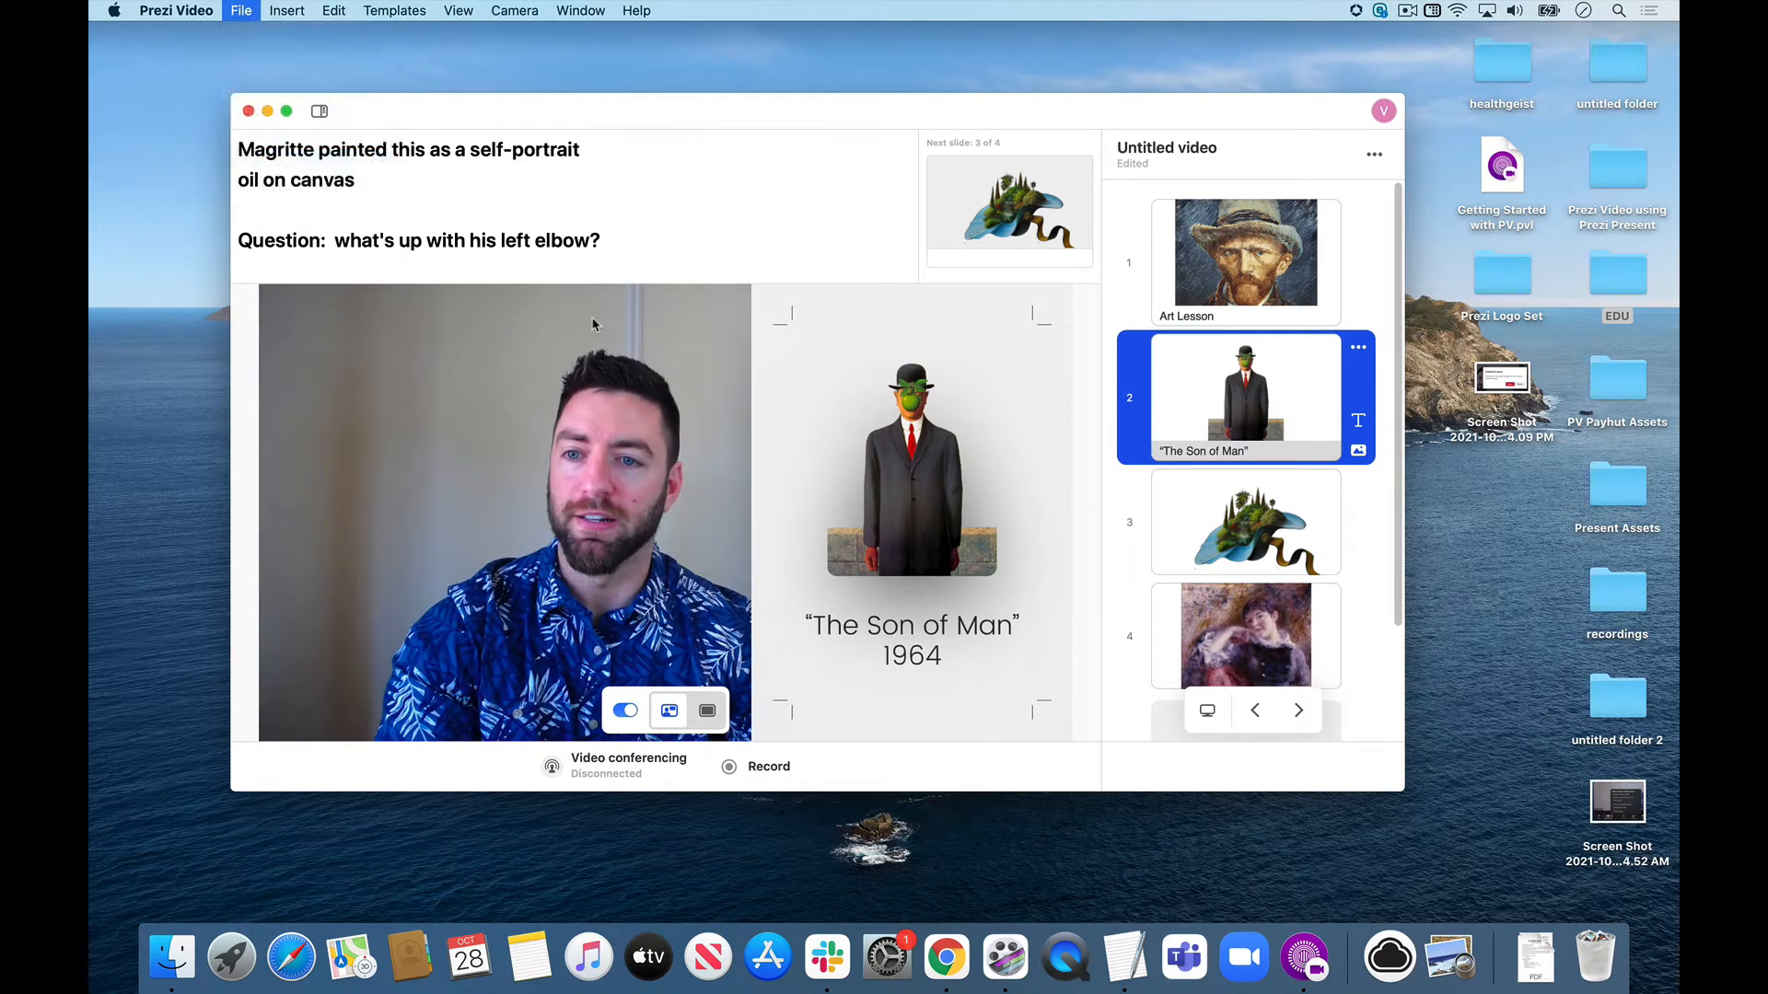
{"action": "type", "text": "art lesson"}
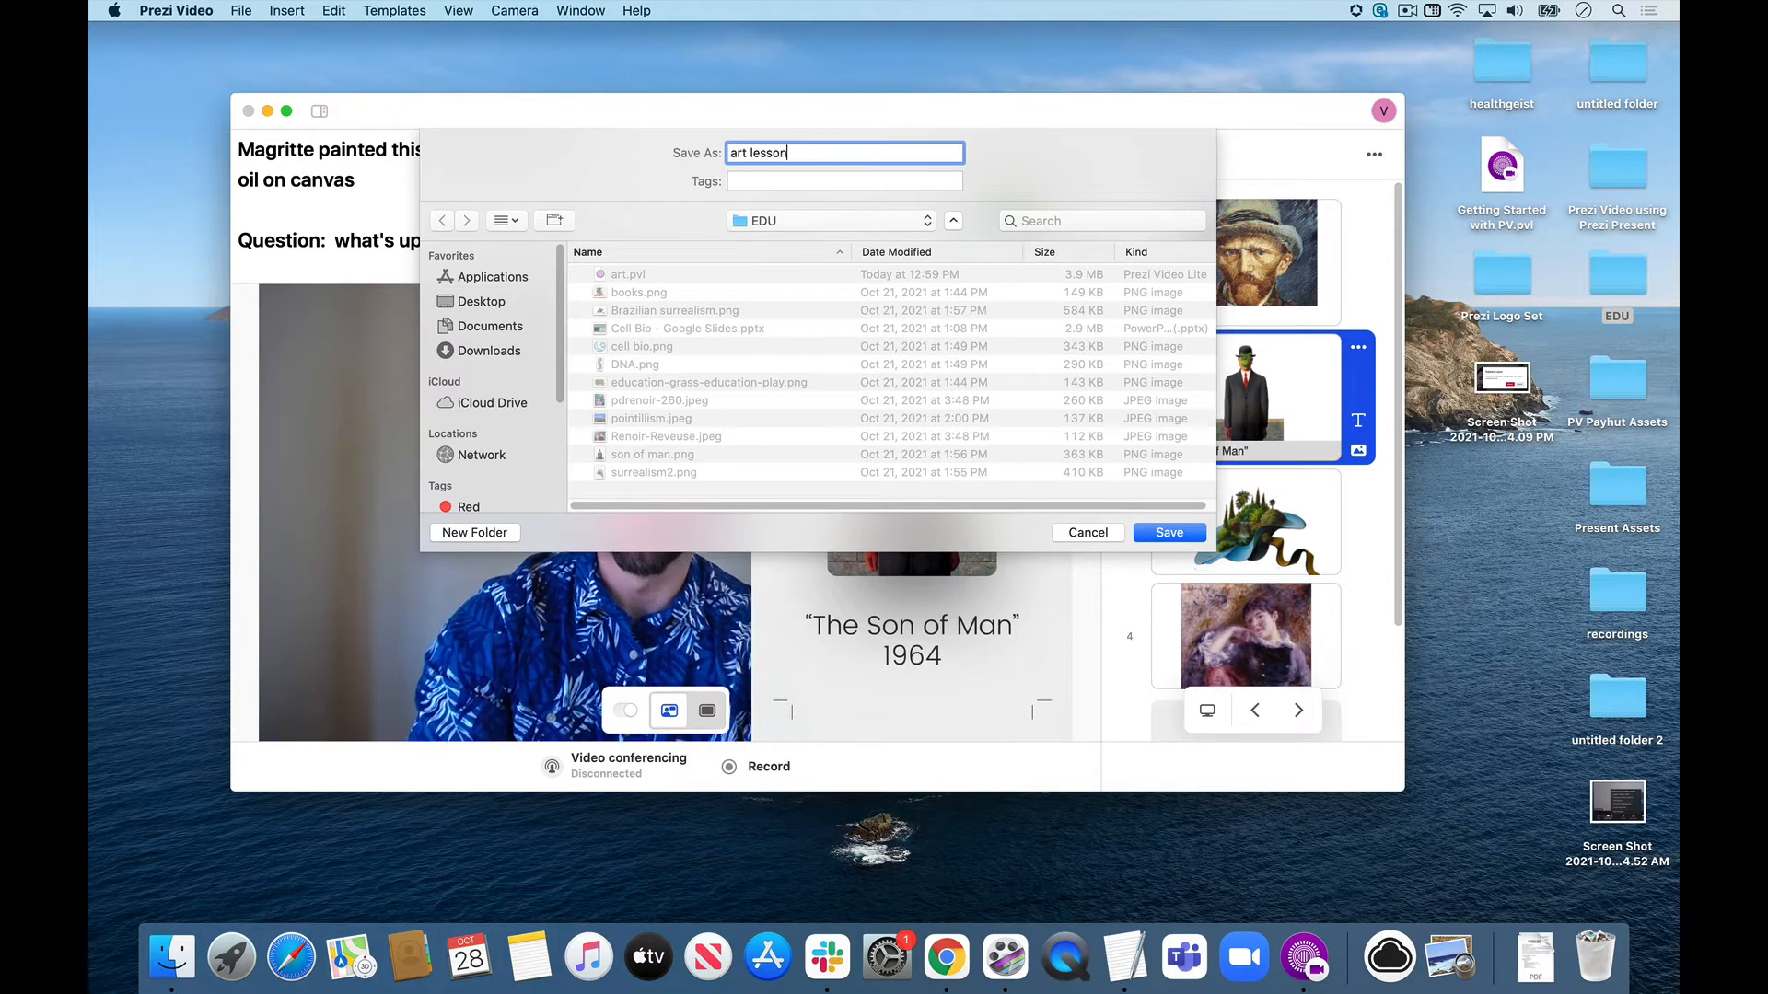
{"action": "key", "text": "Return"}
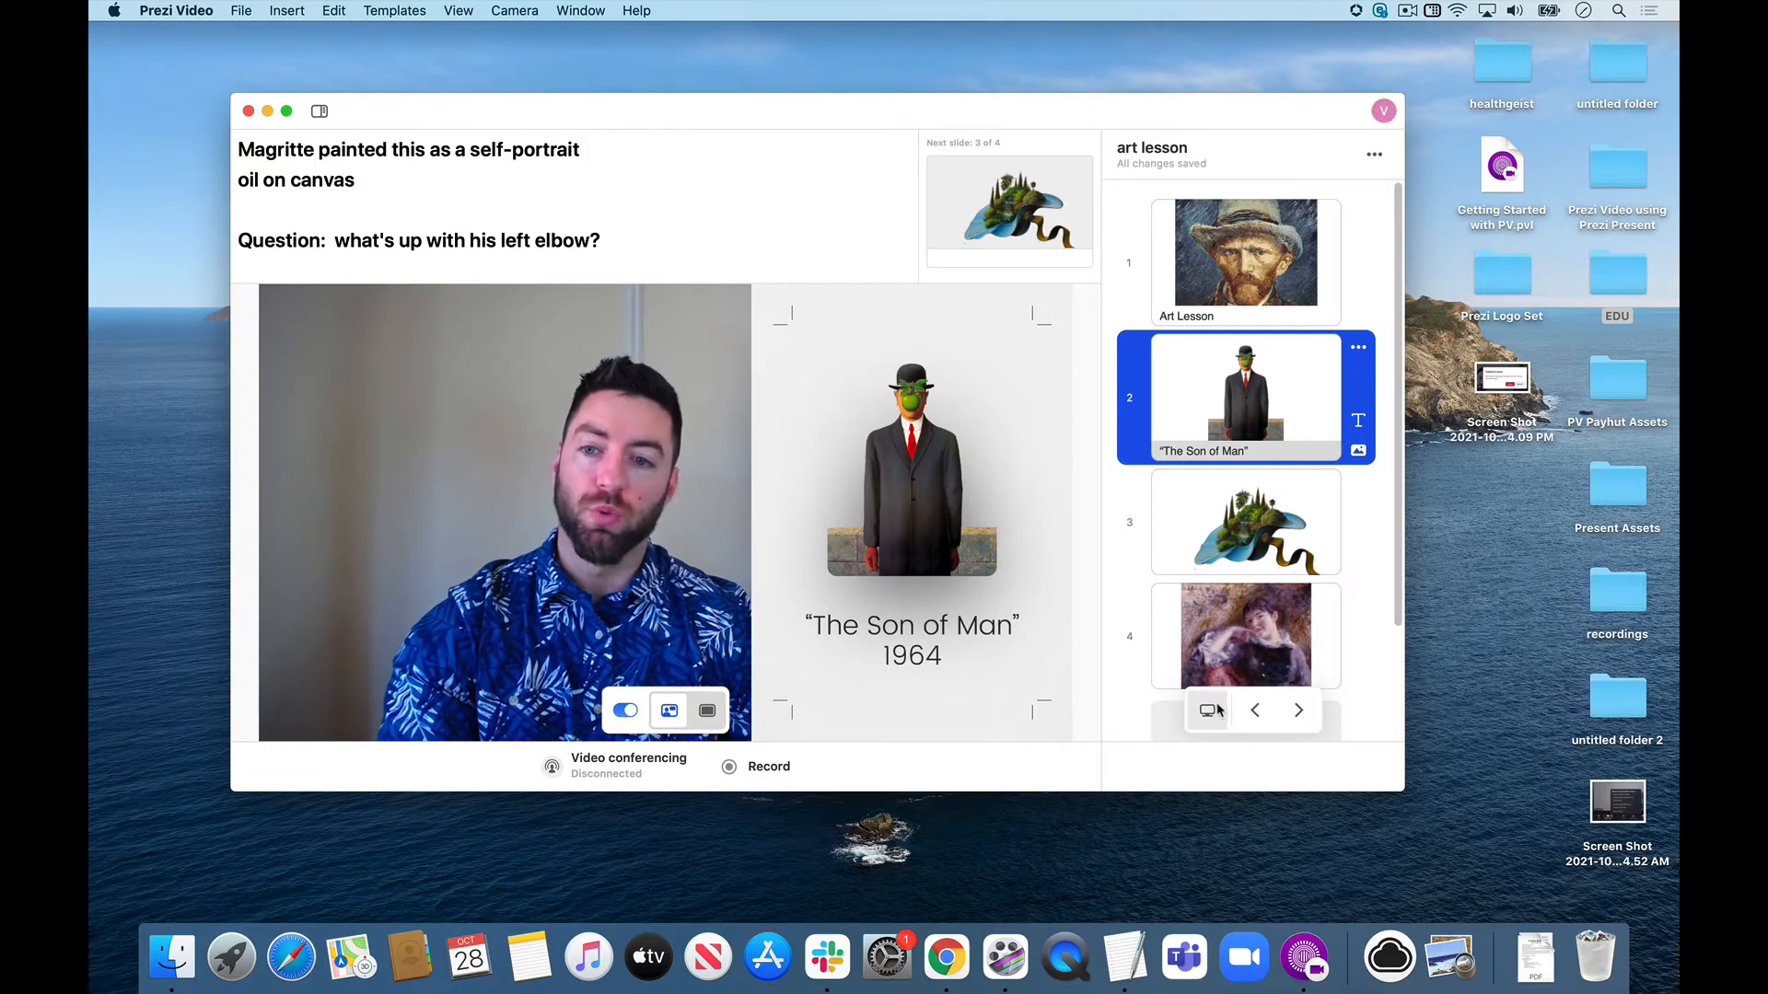
Start recording from slide 1, advance to slide 2 and show its painting full screen before returning to the side-by-side view.
{"action": "left_click", "coordinate": [1225, 304]}
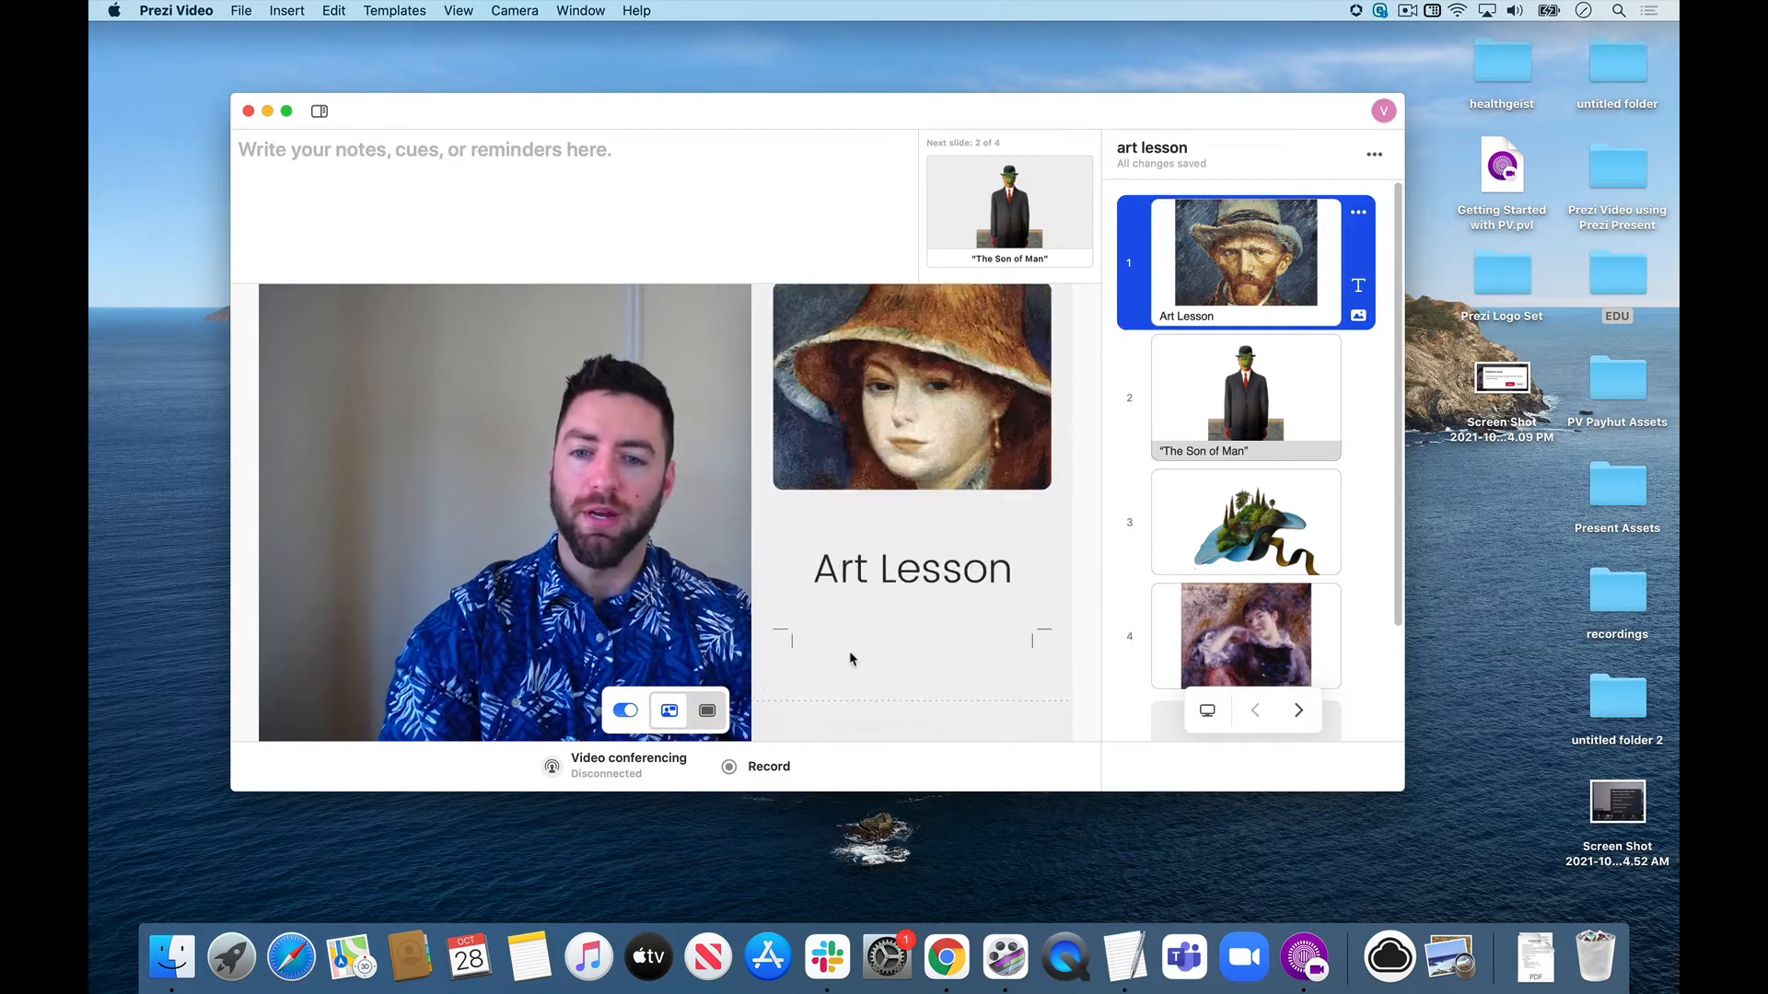
{"action": "left_click", "coordinate": [760, 769]}
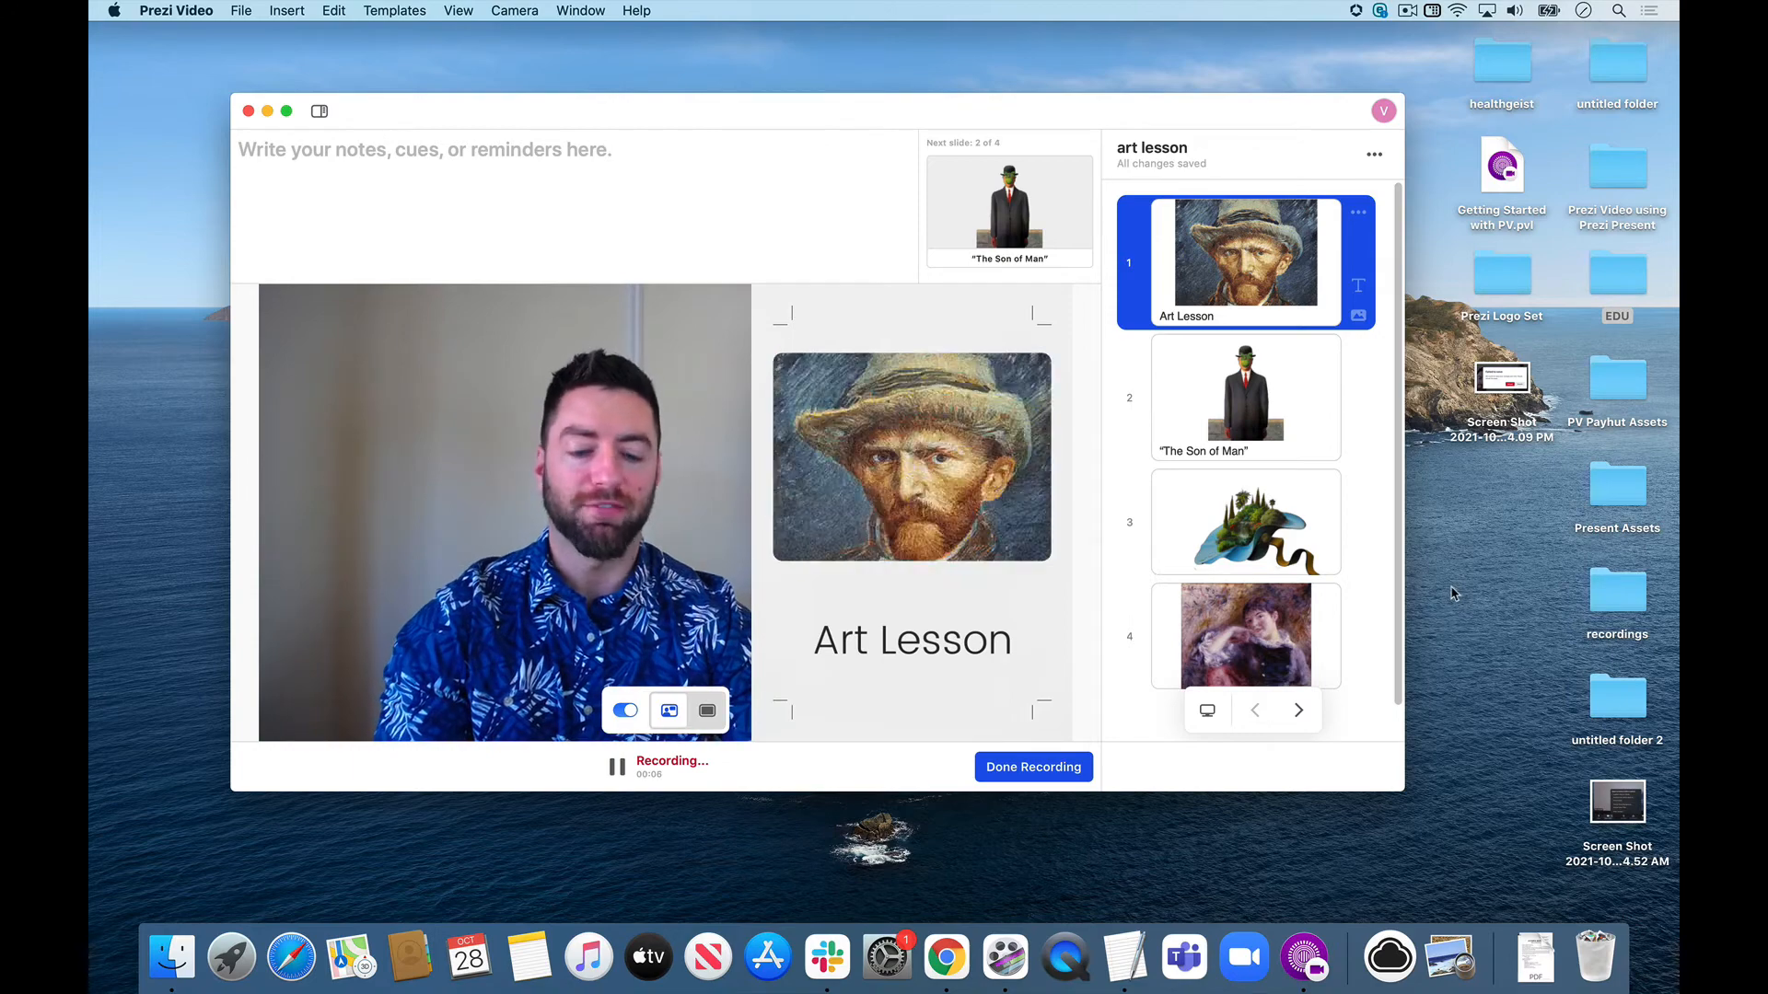
{"action": "key", "text": "Right"}
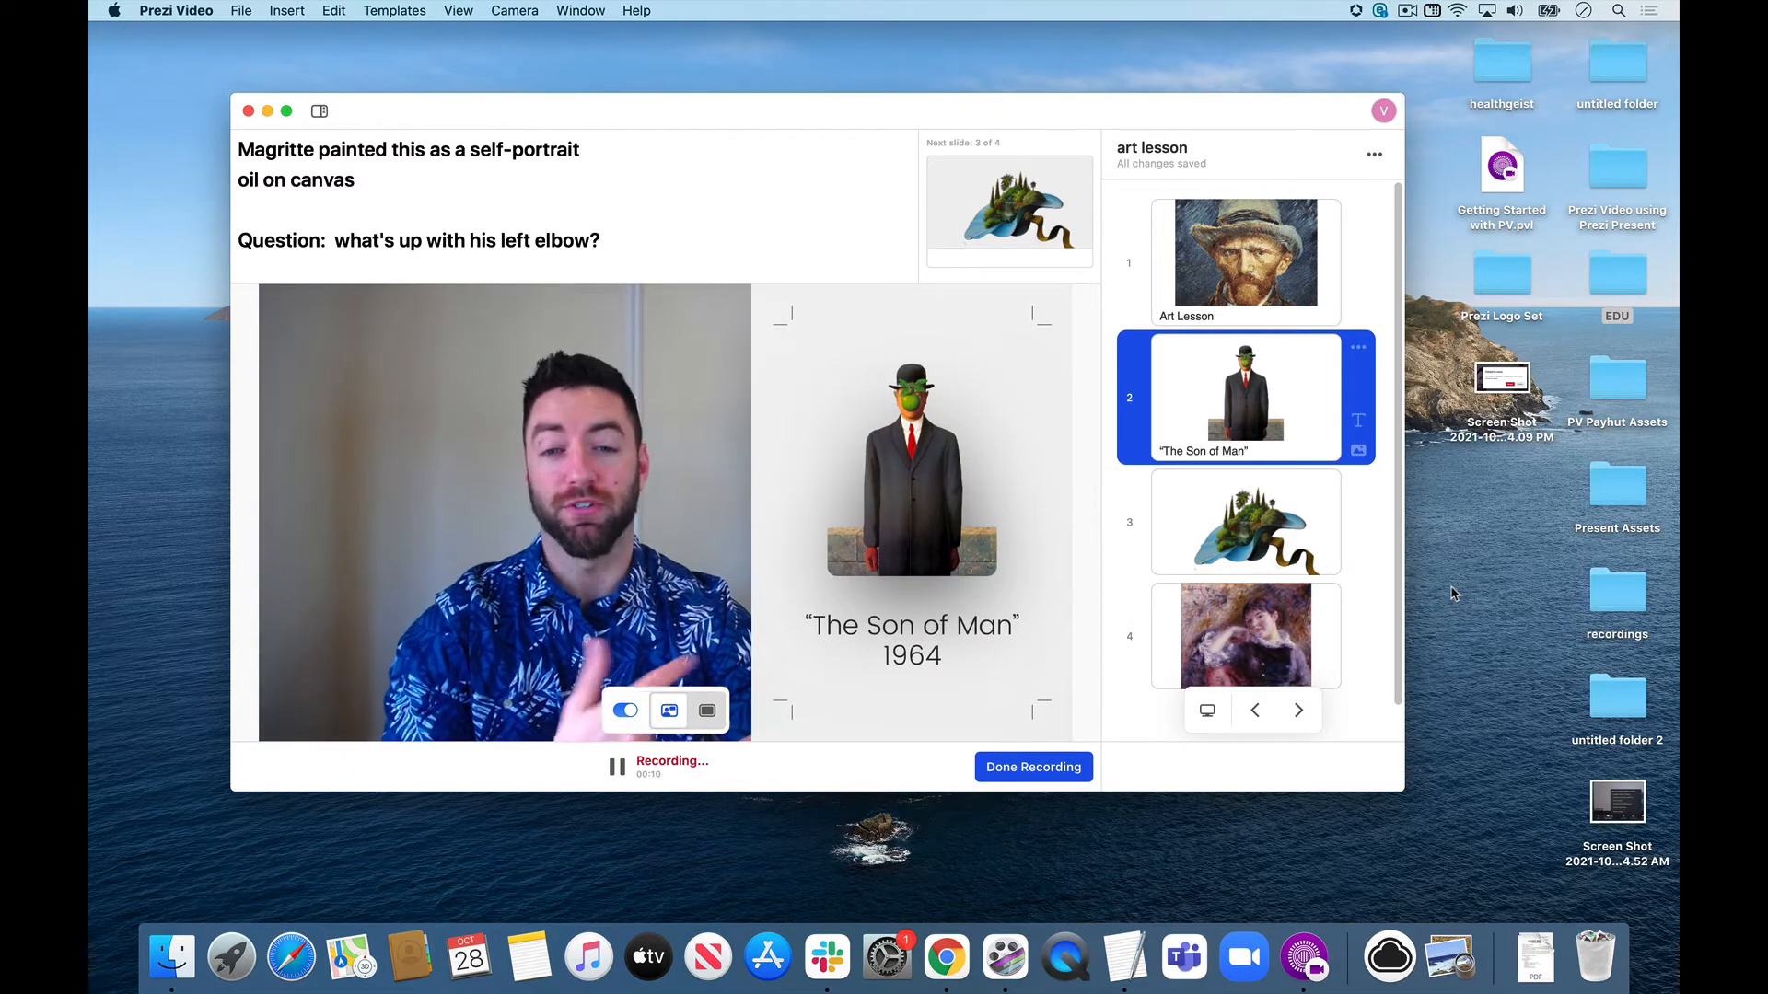
{"action": "key", "text": "Up"}
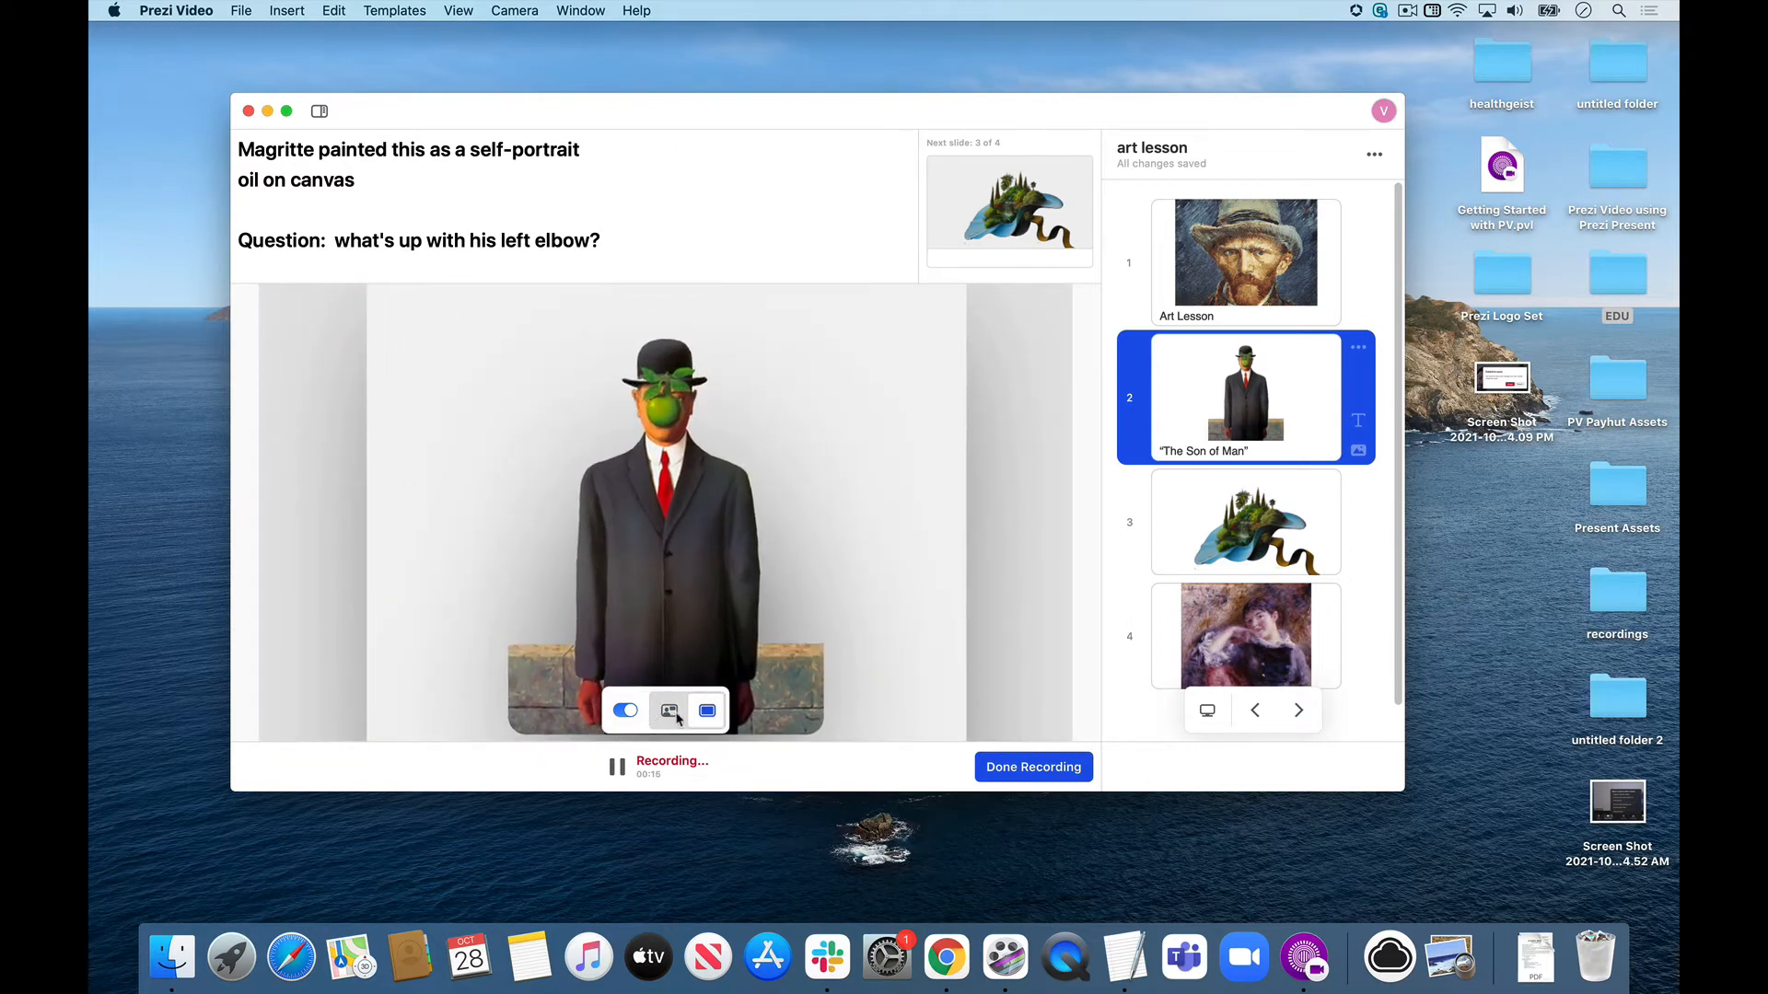
{"action": "left_click", "coordinate": [678, 716]}
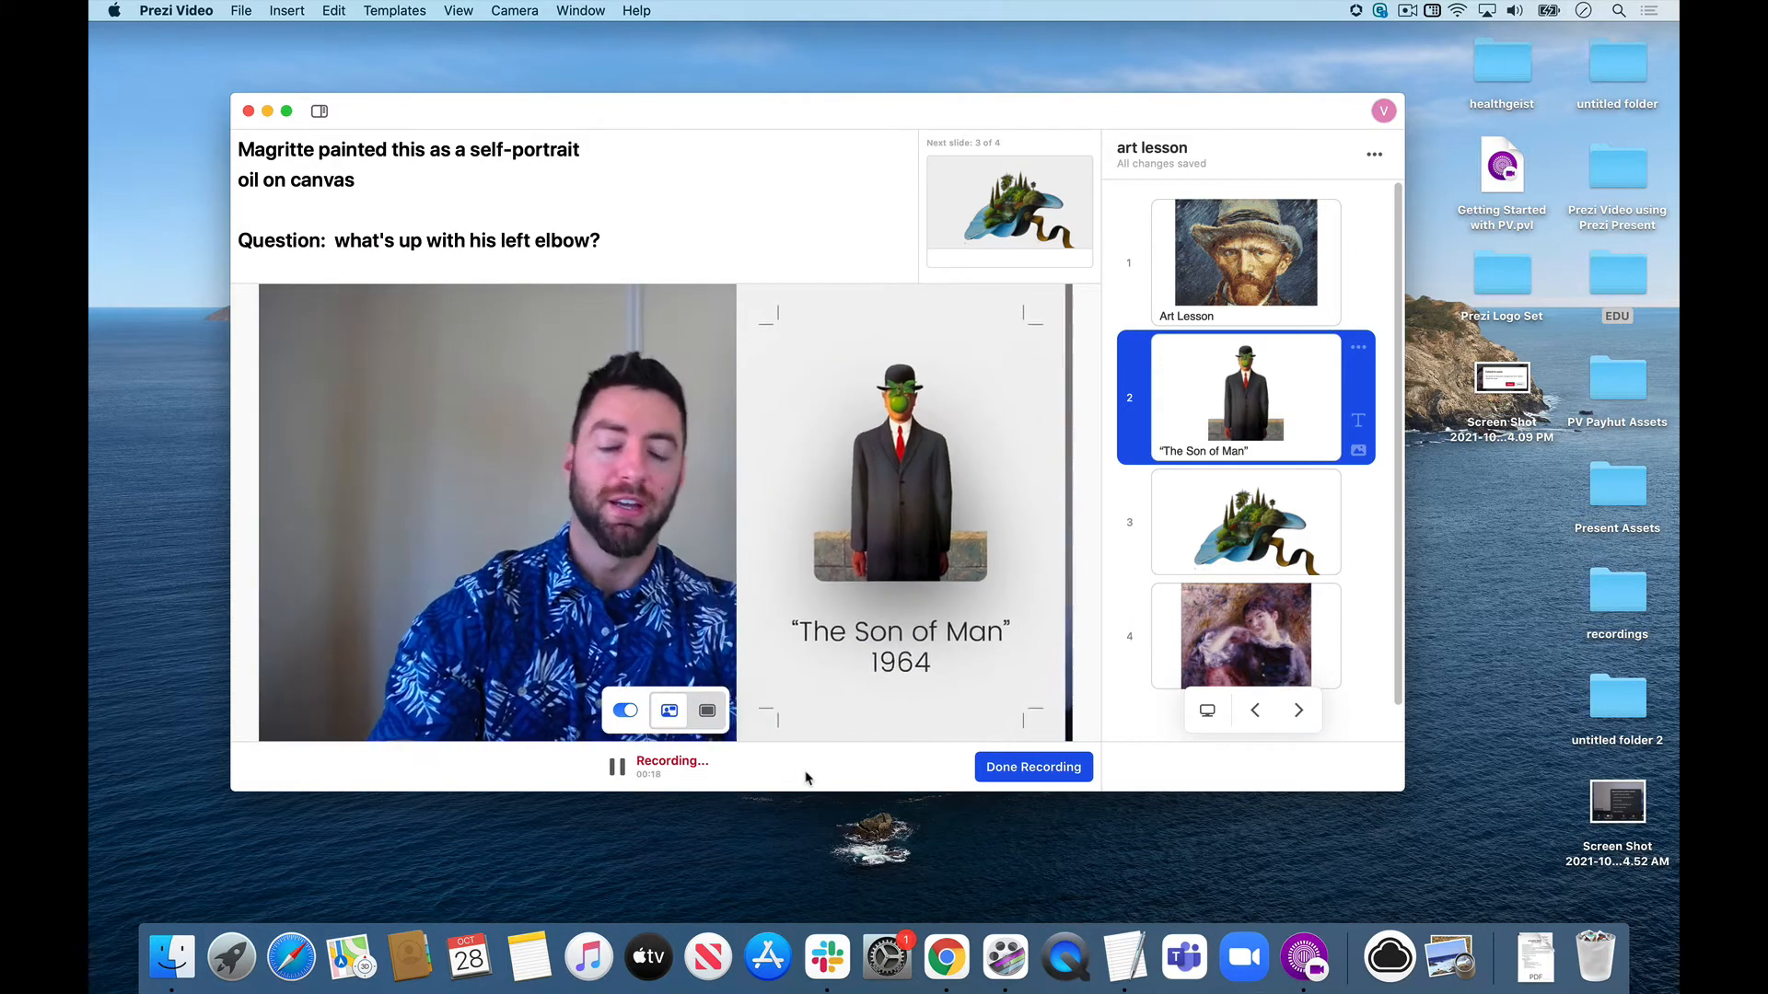
Advance the recording through slide 3 to slide 4 and show its painting full screen.
{"action": "key", "text": "Right"}
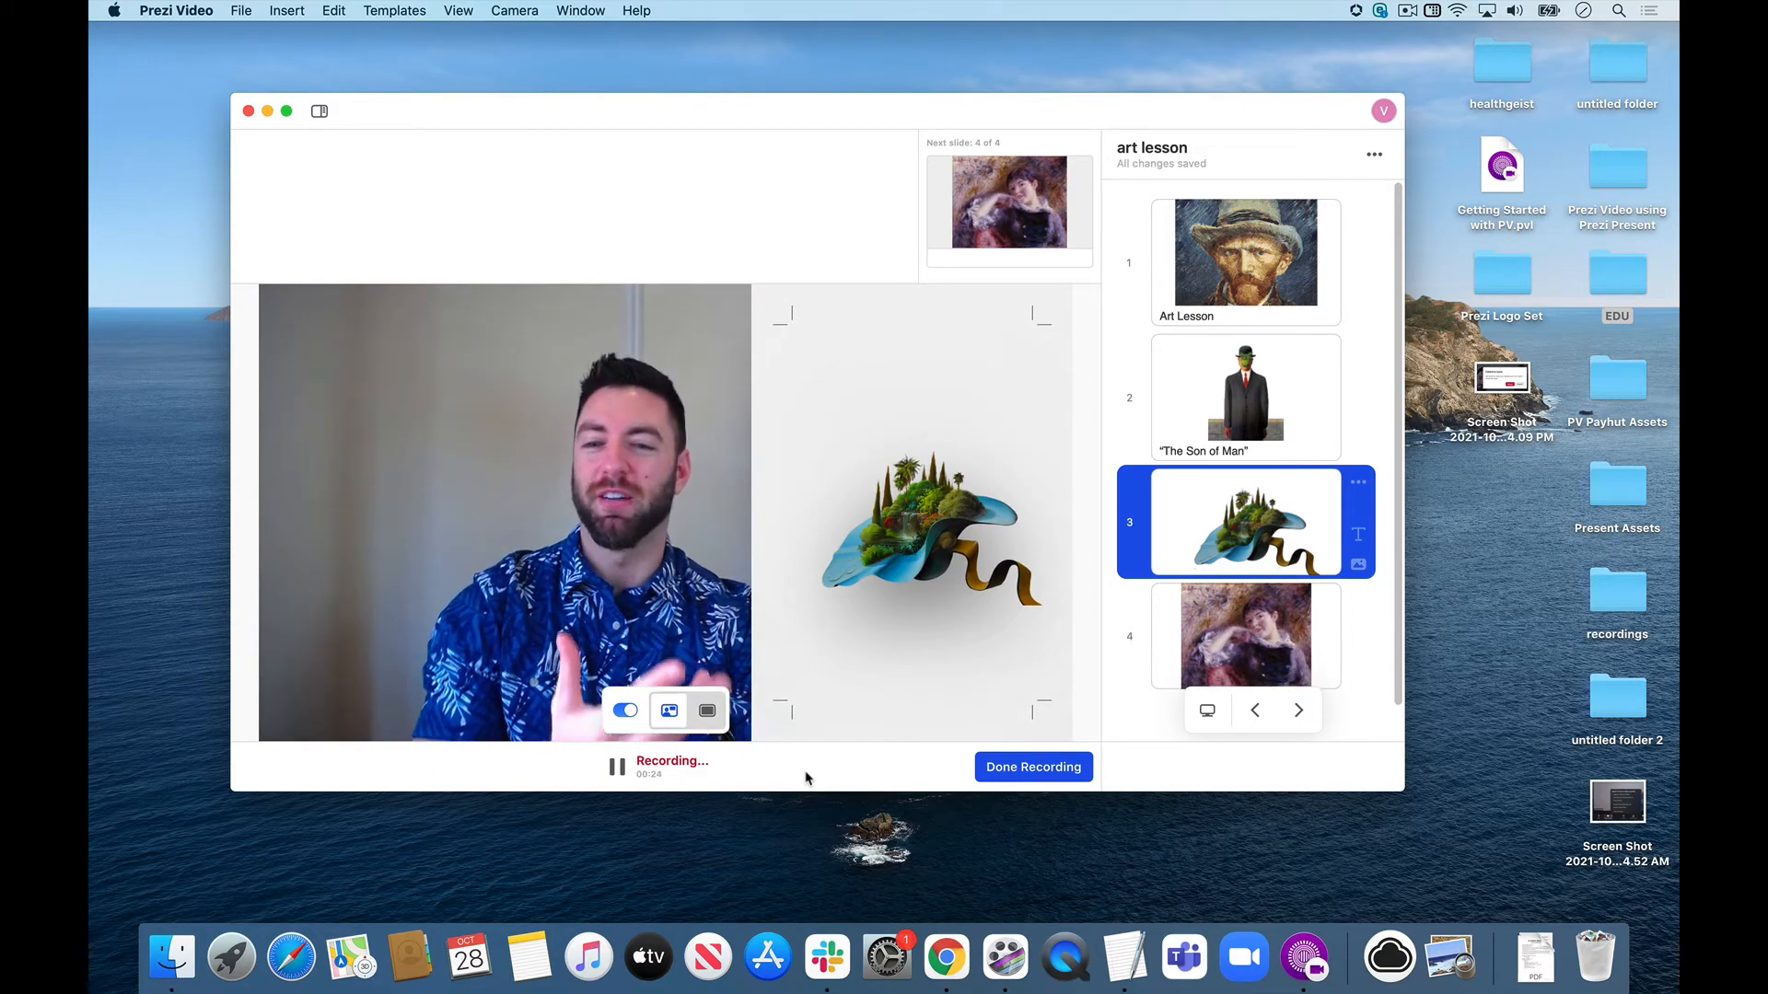
{"action": "key", "text": "Right"}
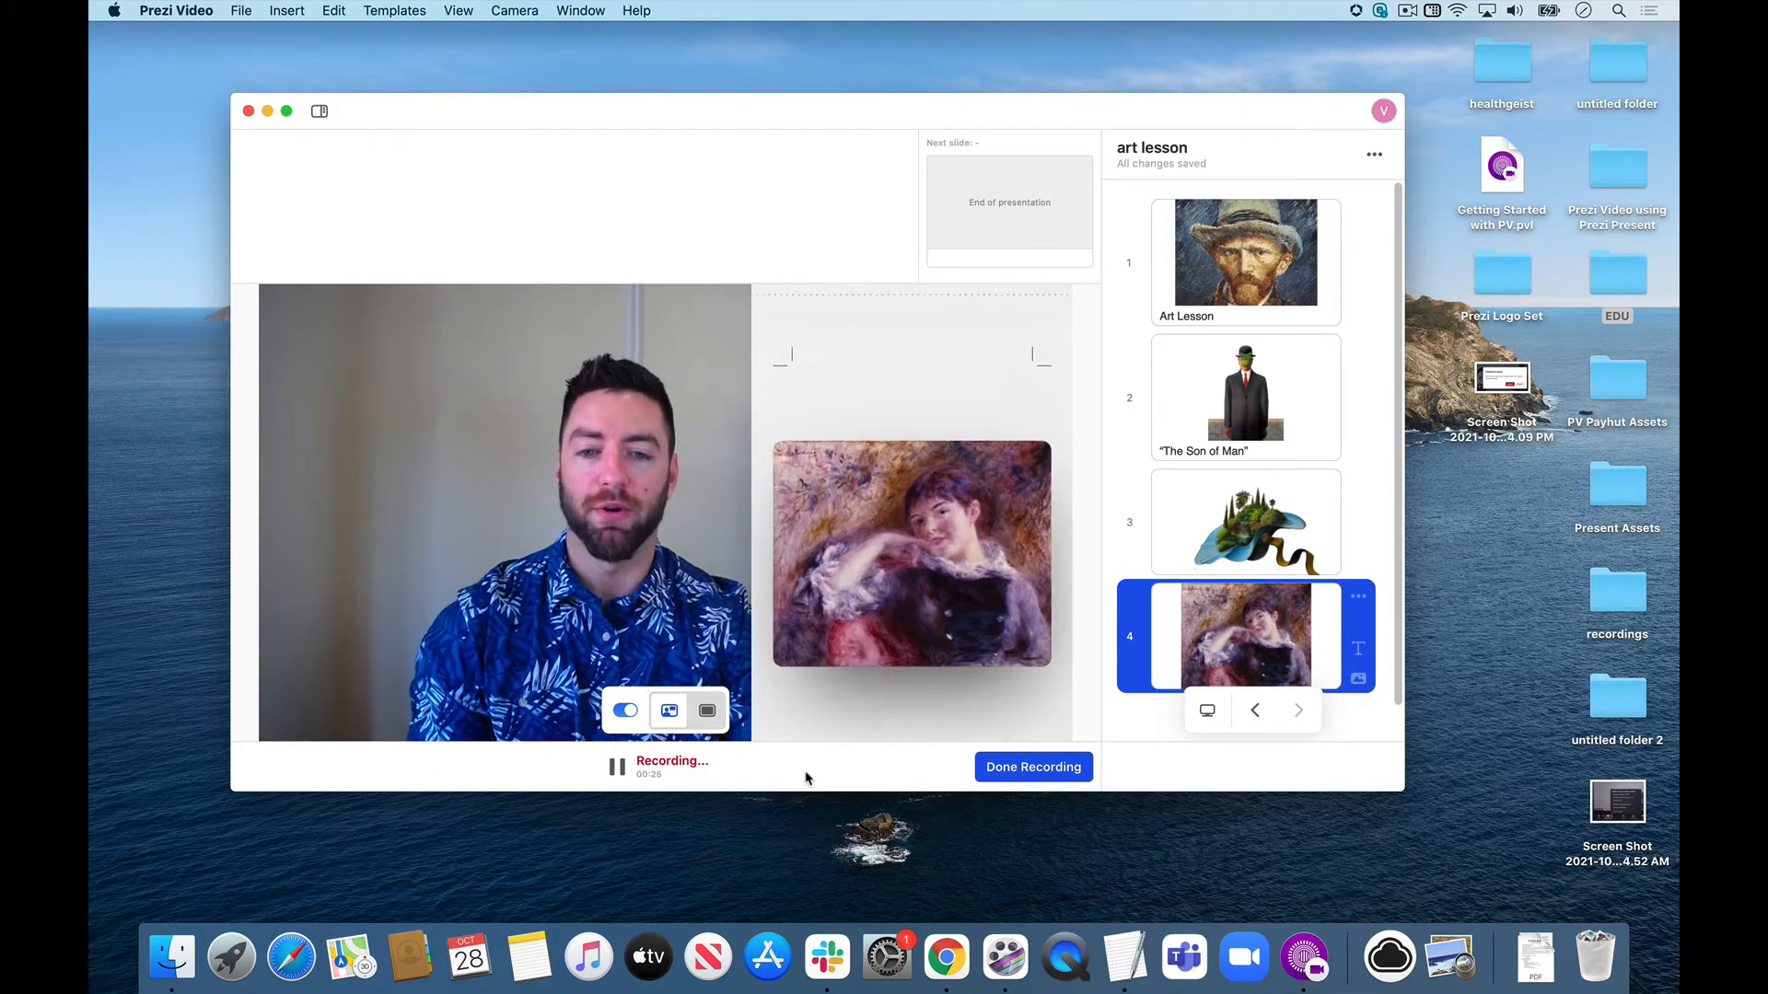
{"action": "key", "text": "Up"}
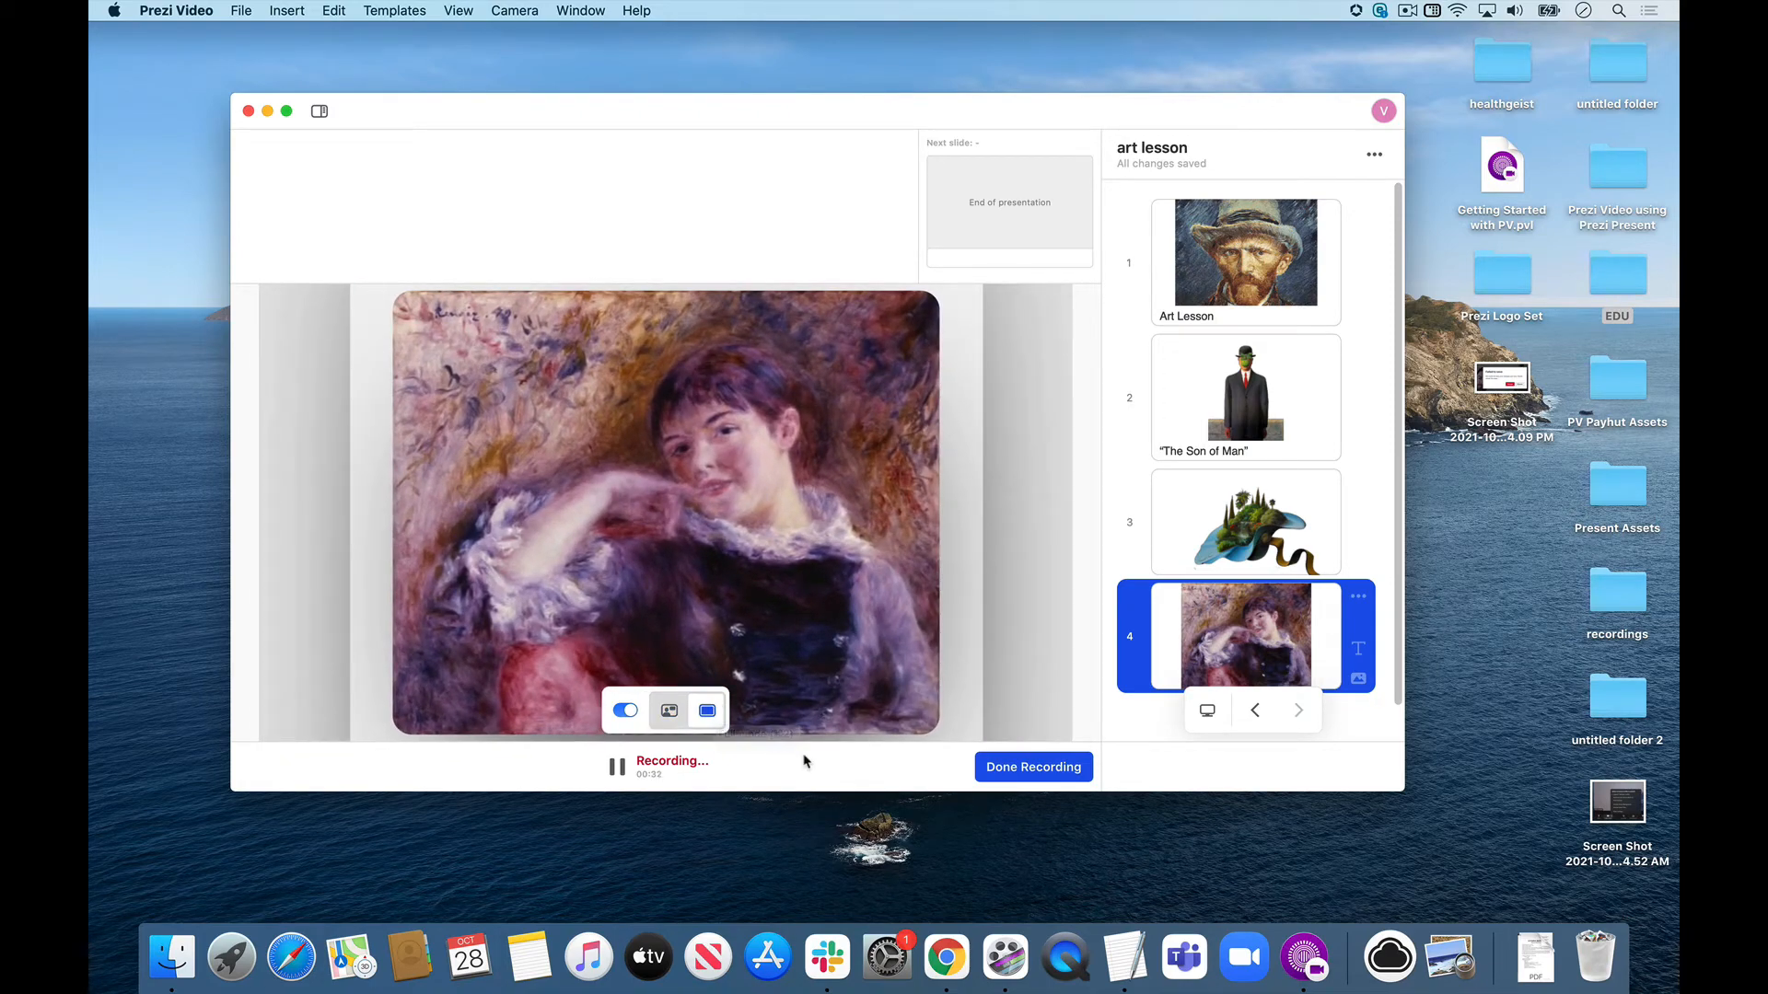
Return slide 4 to the side-by-side view and finish the recording.
{"action": "key", "text": "Down"}
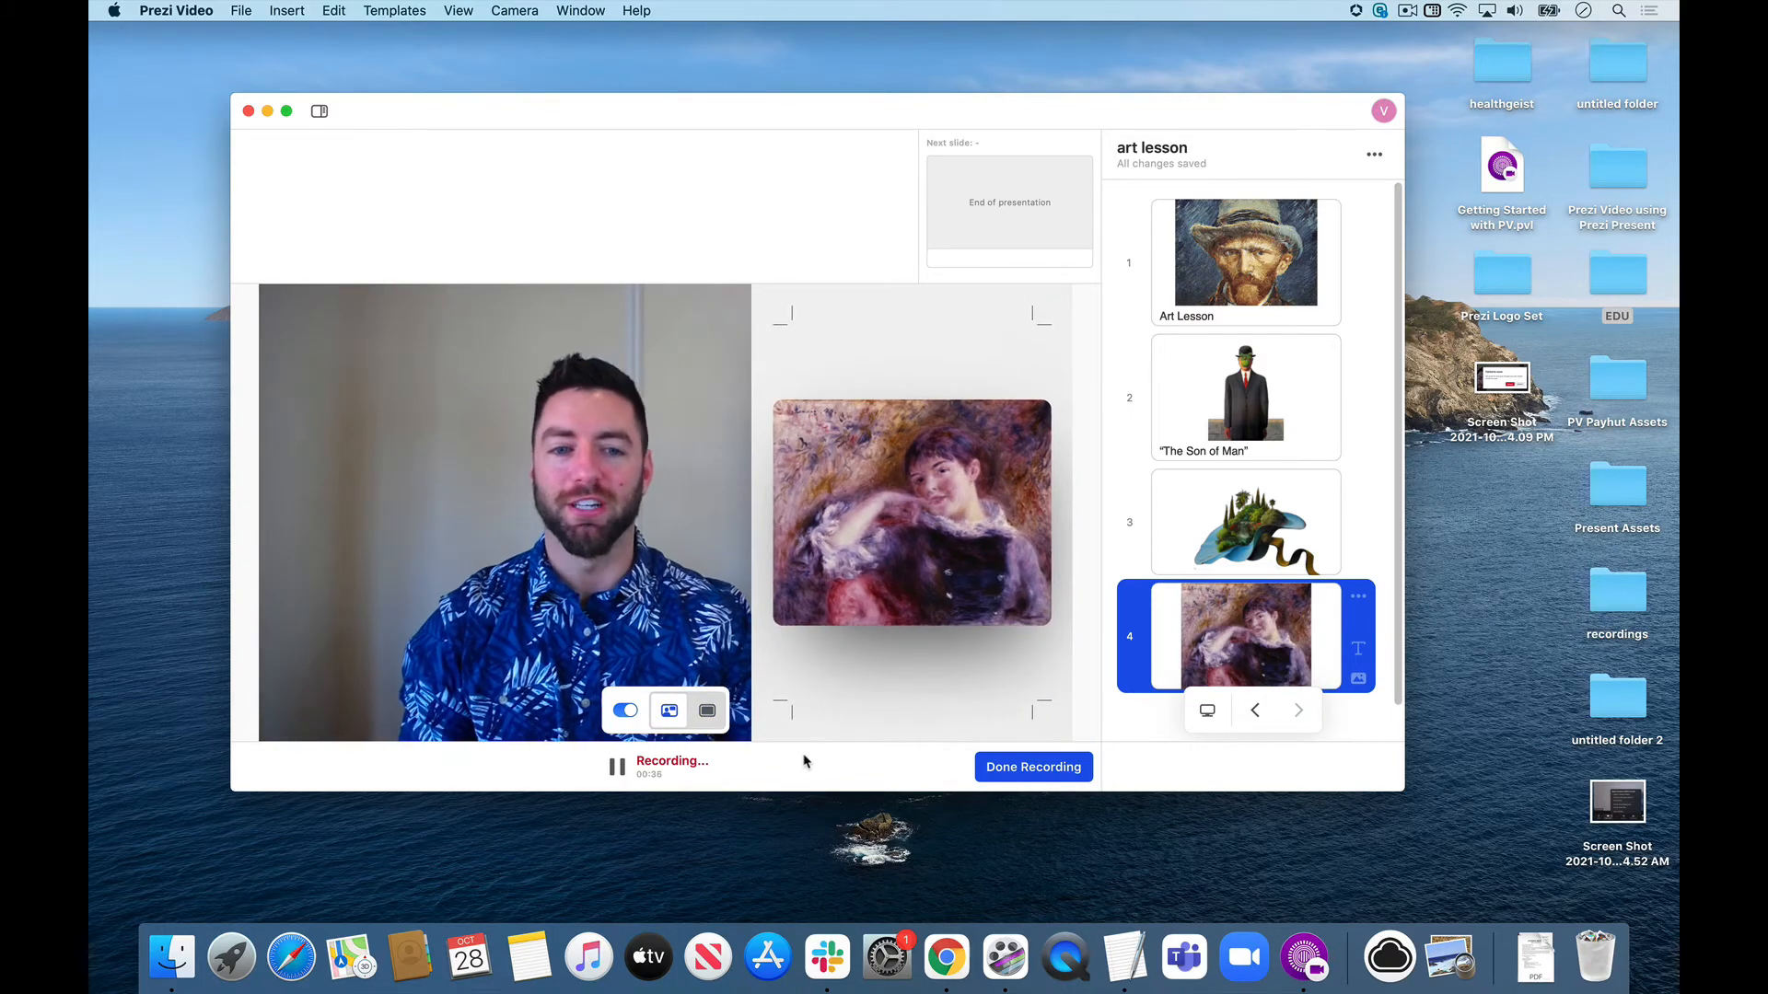
{"action": "left_click", "coordinate": [1050, 767]}
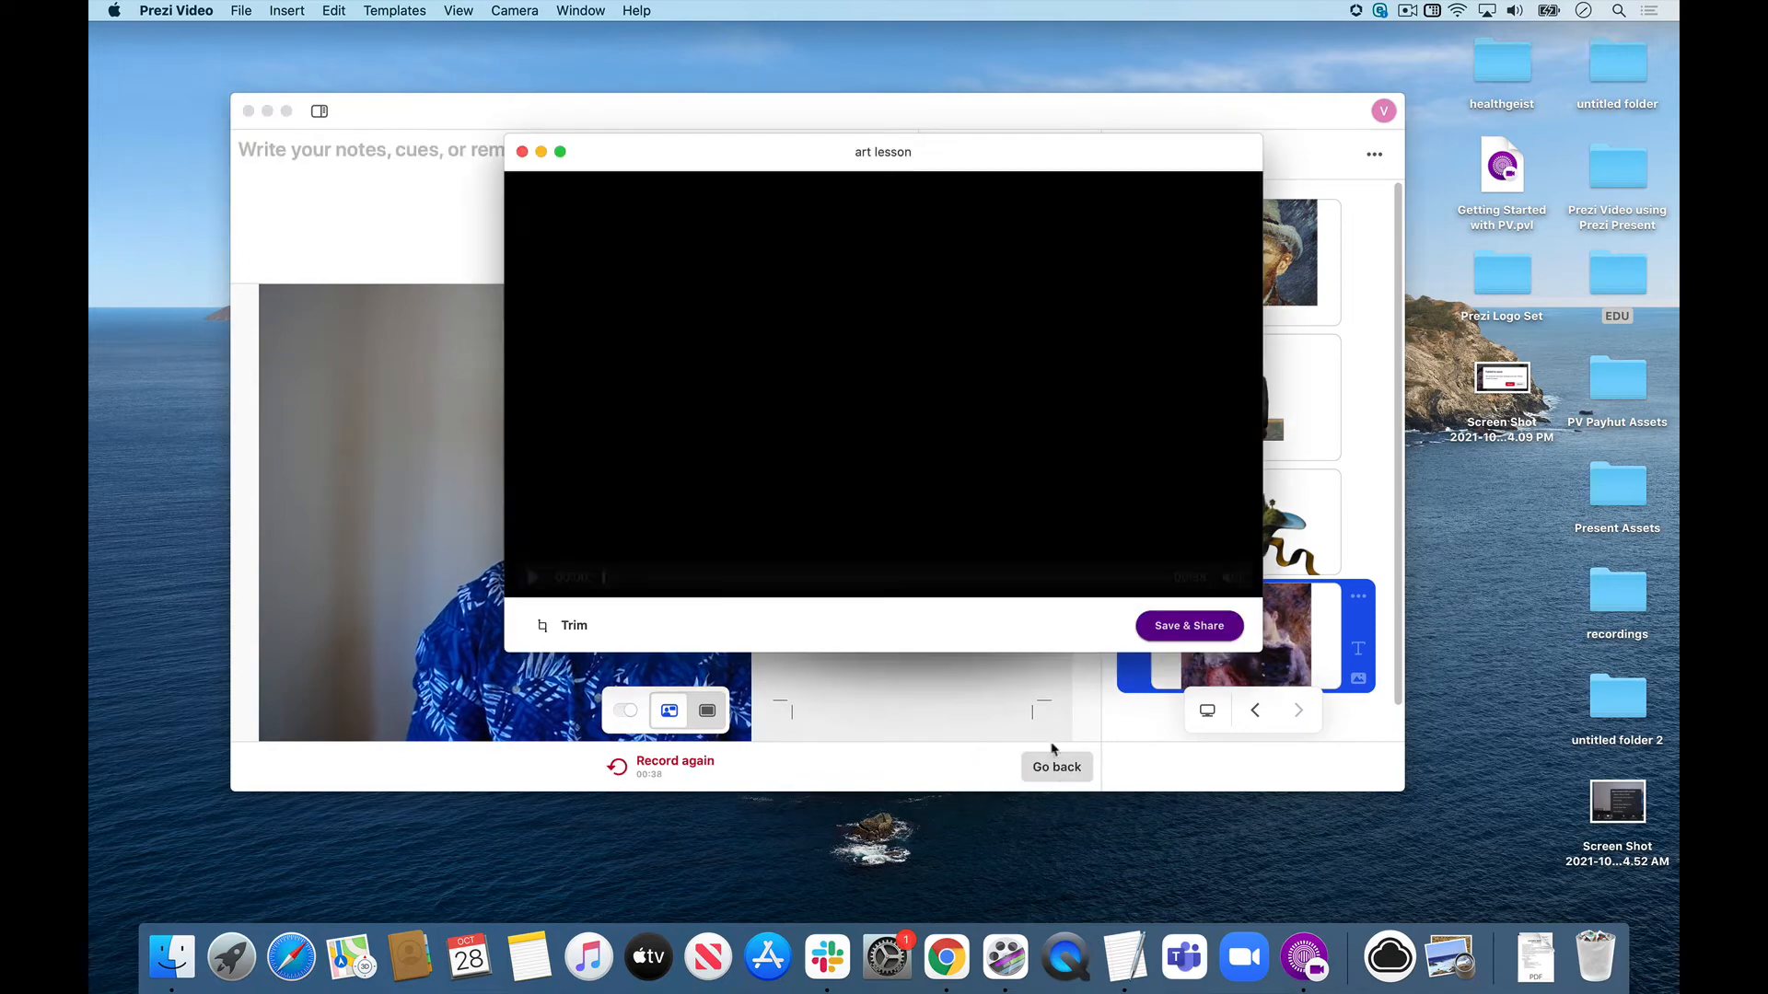
Trim a short section off both the start and the end of the recorded video.
{"action": "left_click", "coordinate": [574, 627]}
{"action": "left_click_drag", "start_coordinate": [589, 585], "coordinate": [631, 570]}
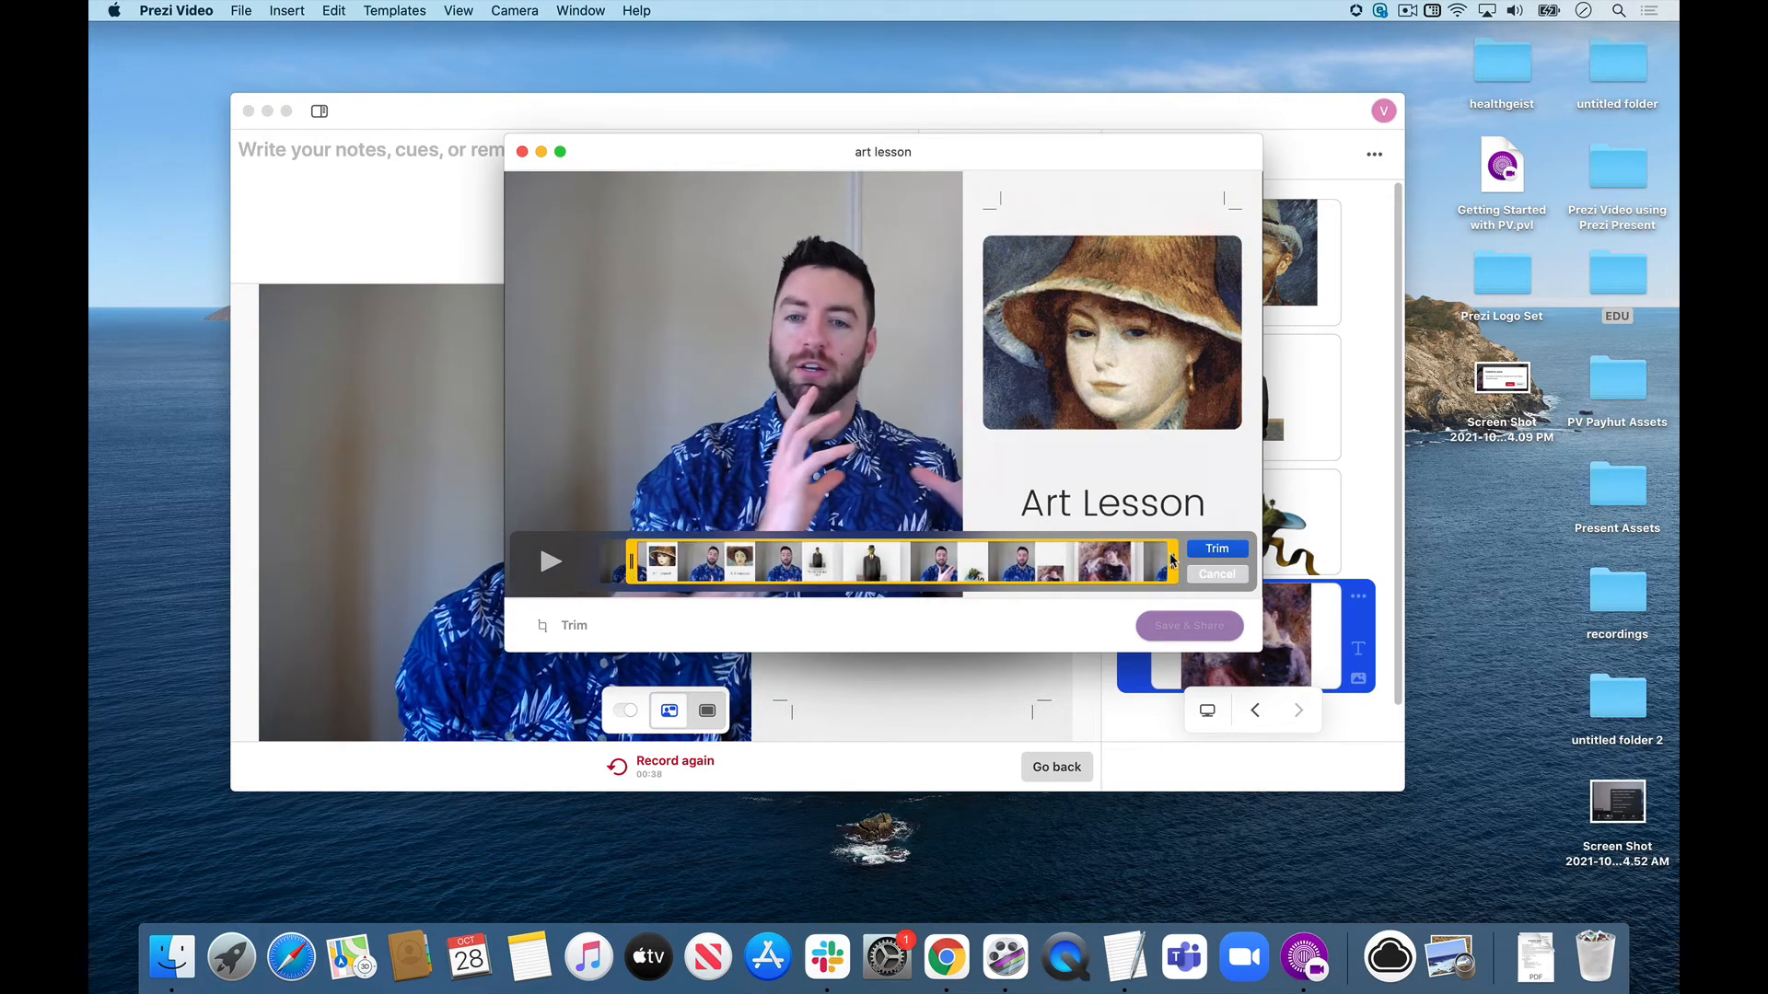
{"action": "left_click_drag", "start_coordinate": [1171, 560], "coordinate": [1126, 566]}
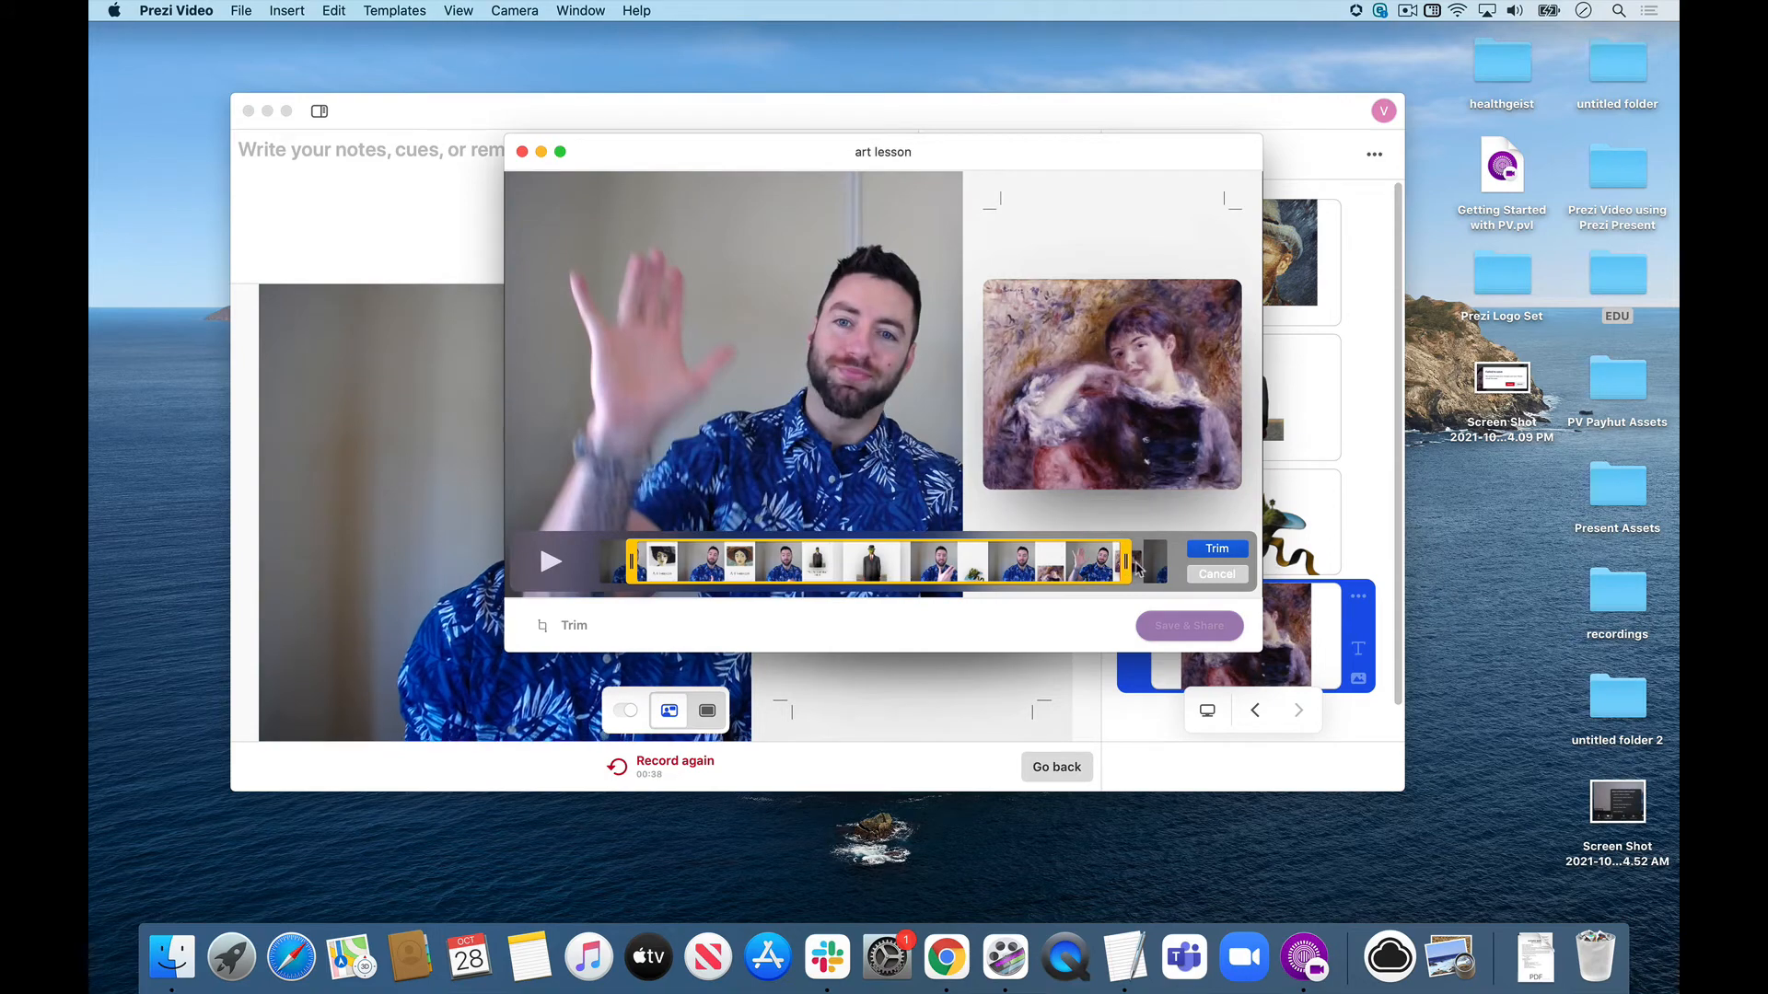
{"action": "left_click", "coordinate": [1219, 549]}
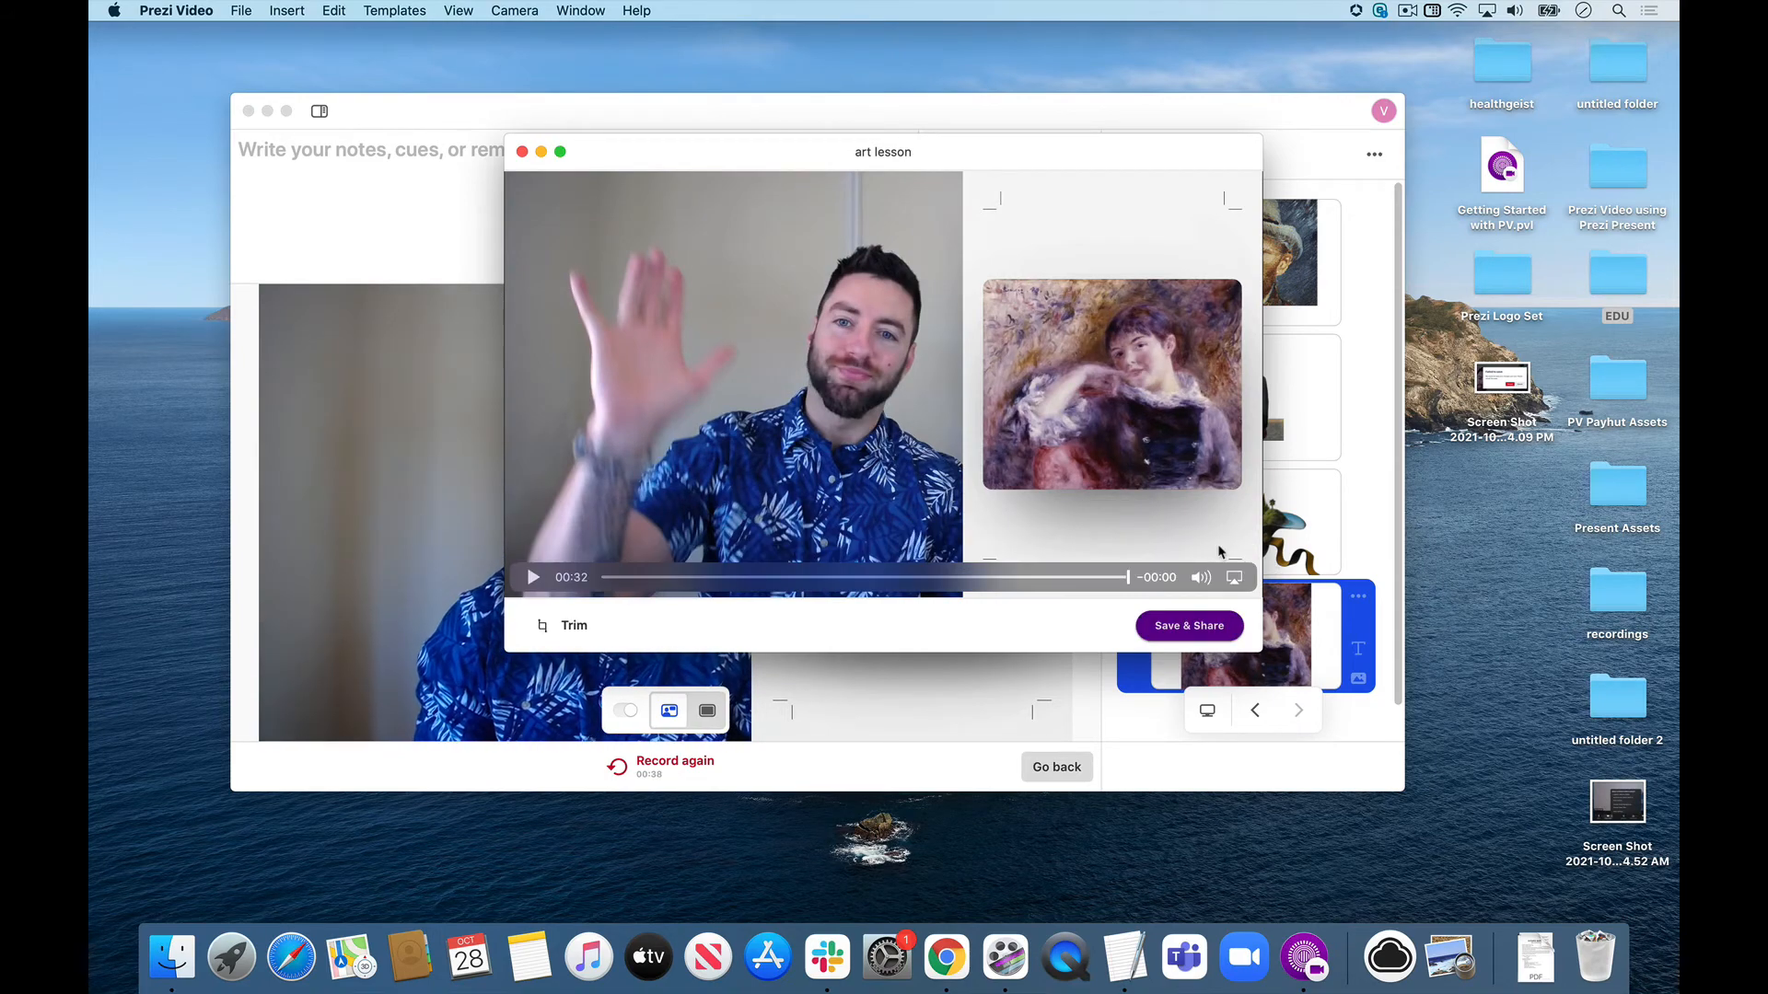
Open the save and share options and view the size choices for saving the video locally, closing the list without choosing one.
{"action": "left_click", "coordinate": [1176, 632]}
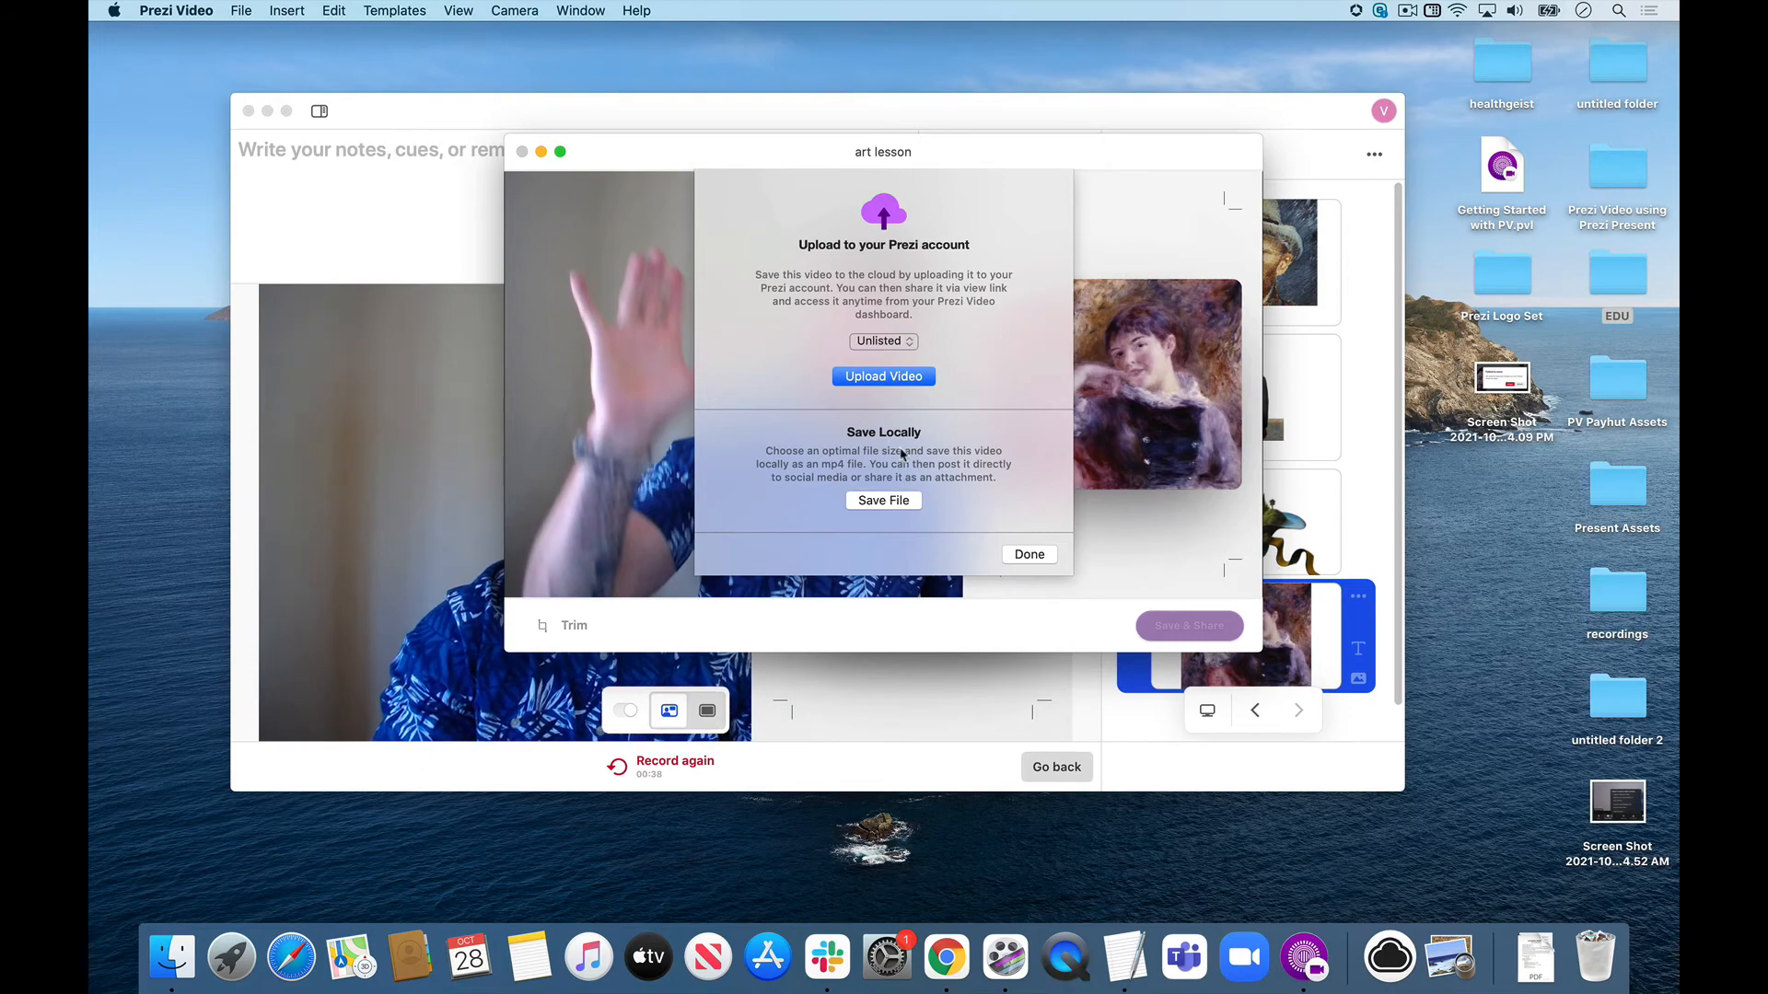
{"action": "left_click", "coordinate": [881, 500]}
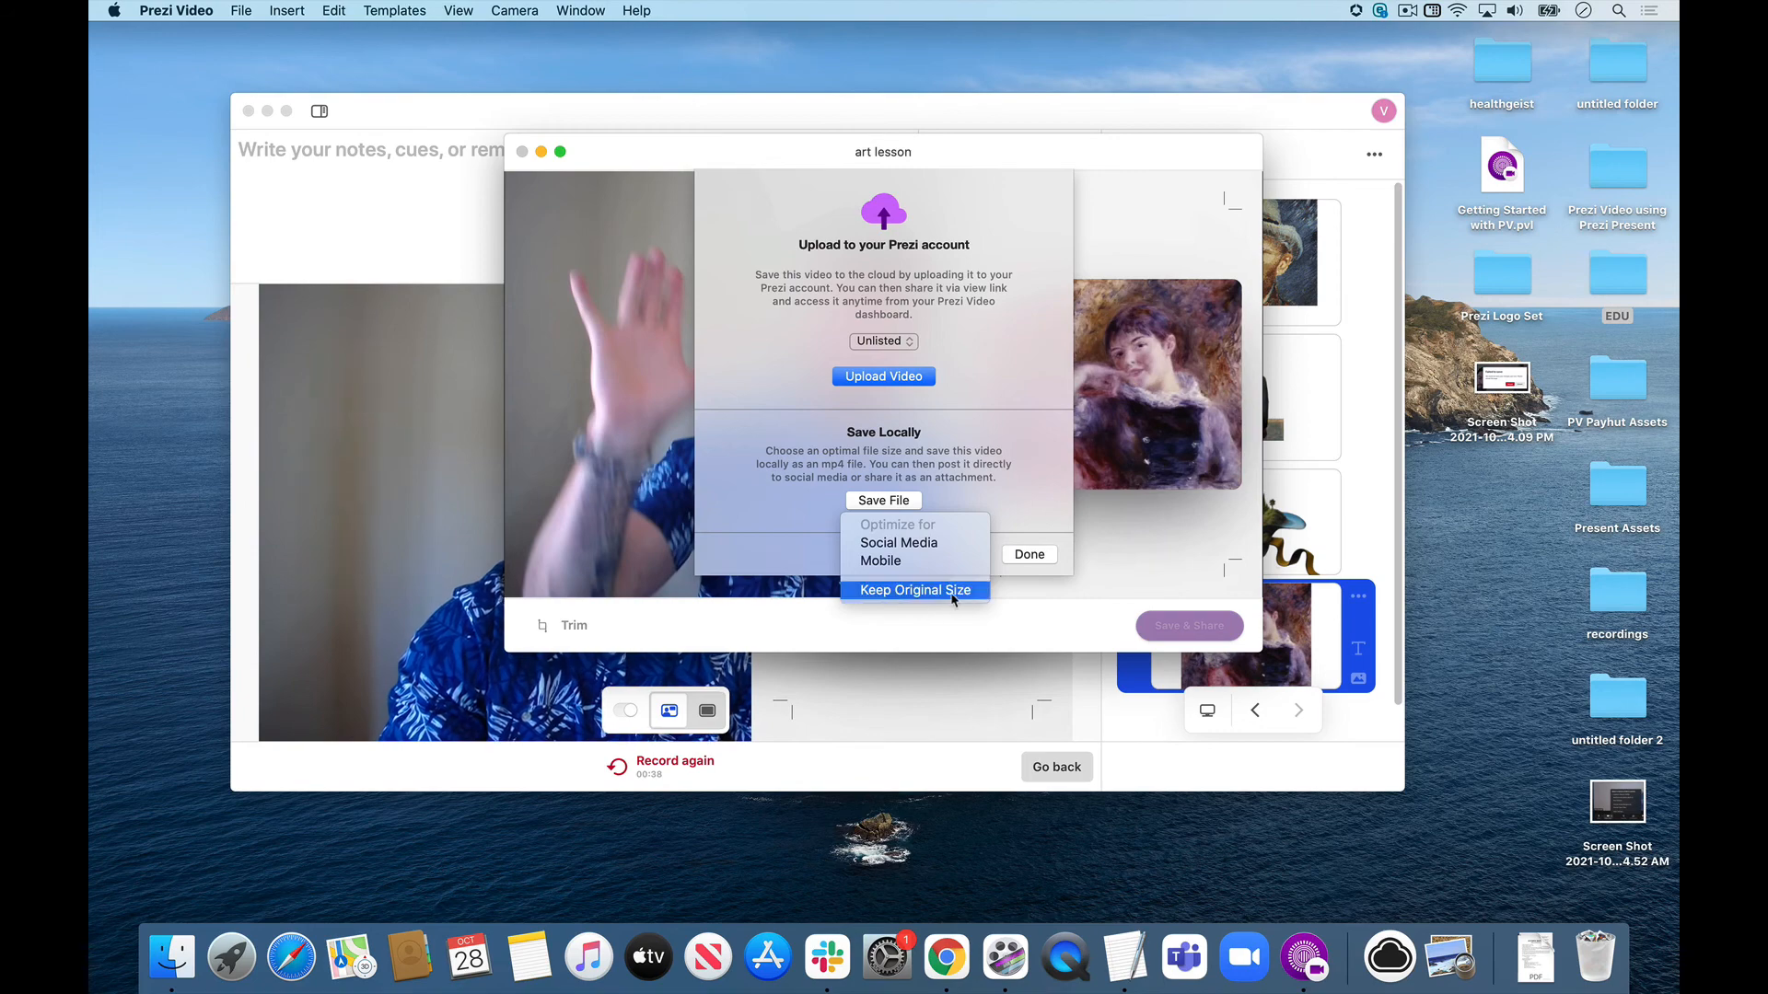
{"action": "left_click", "coordinate": [1029, 501]}
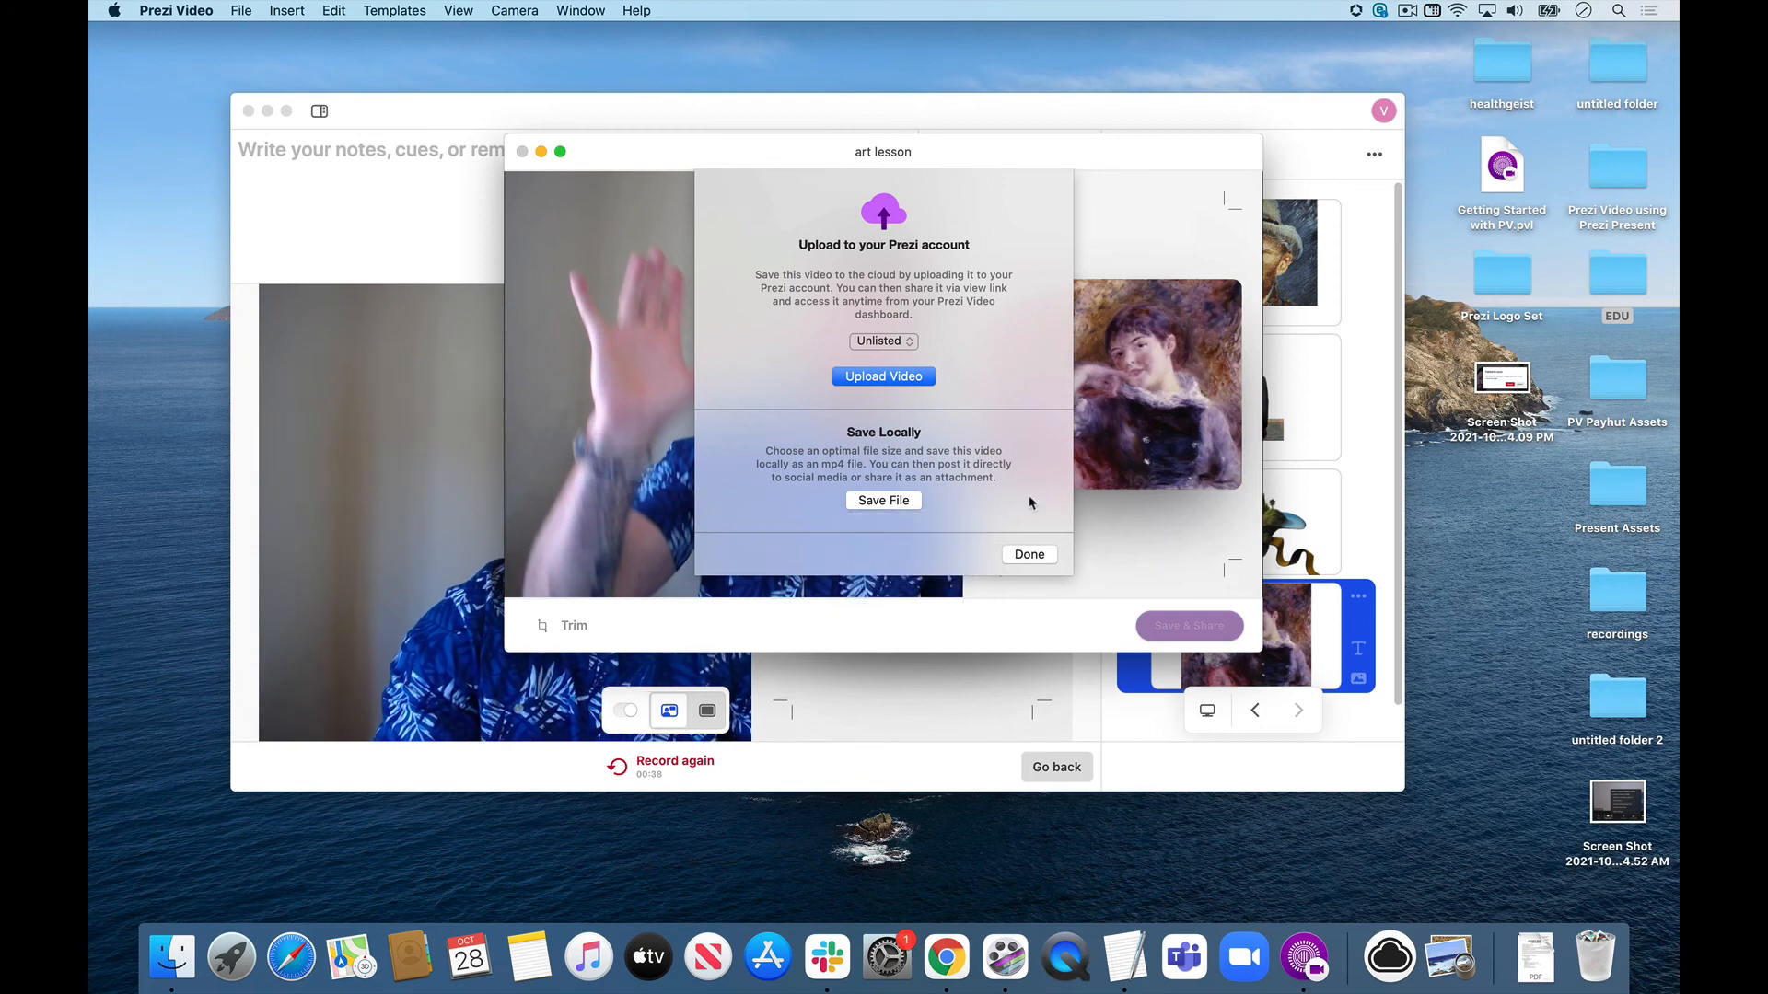